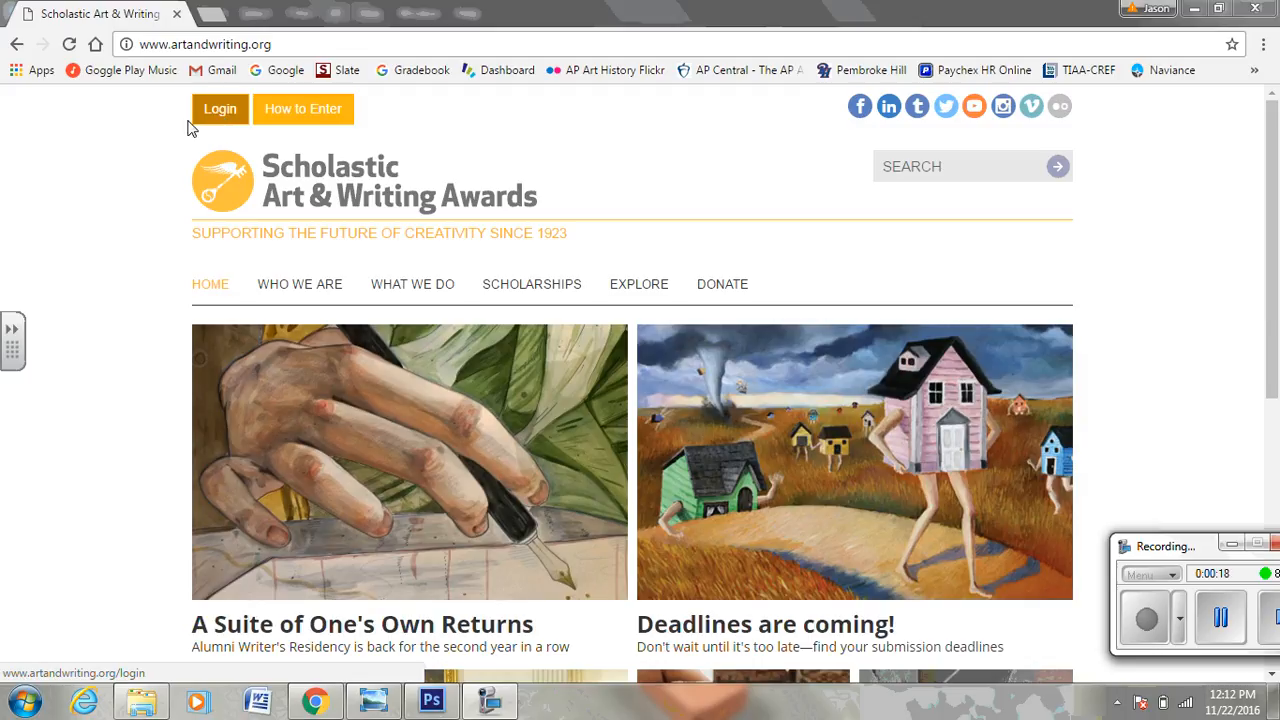
Go through Login and Create New Account, then choose 'I am a student' to start signing up.
left_click(227, 110)
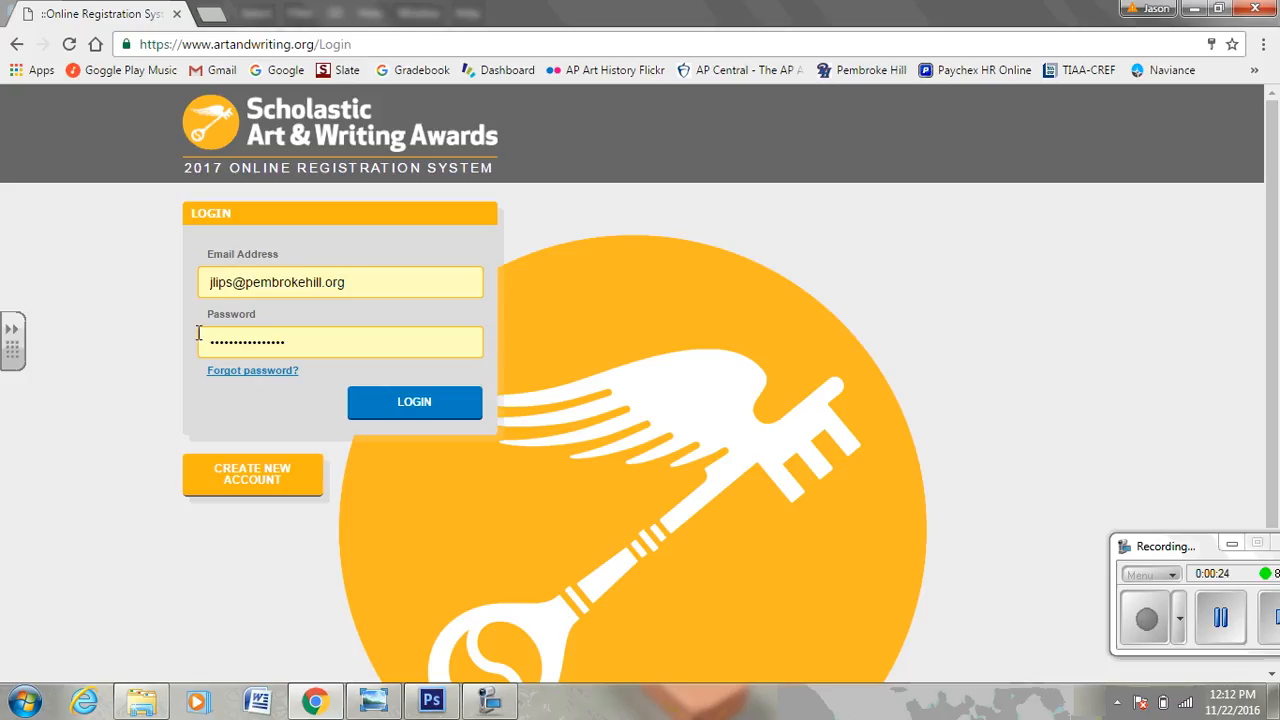
left_click(226, 477)
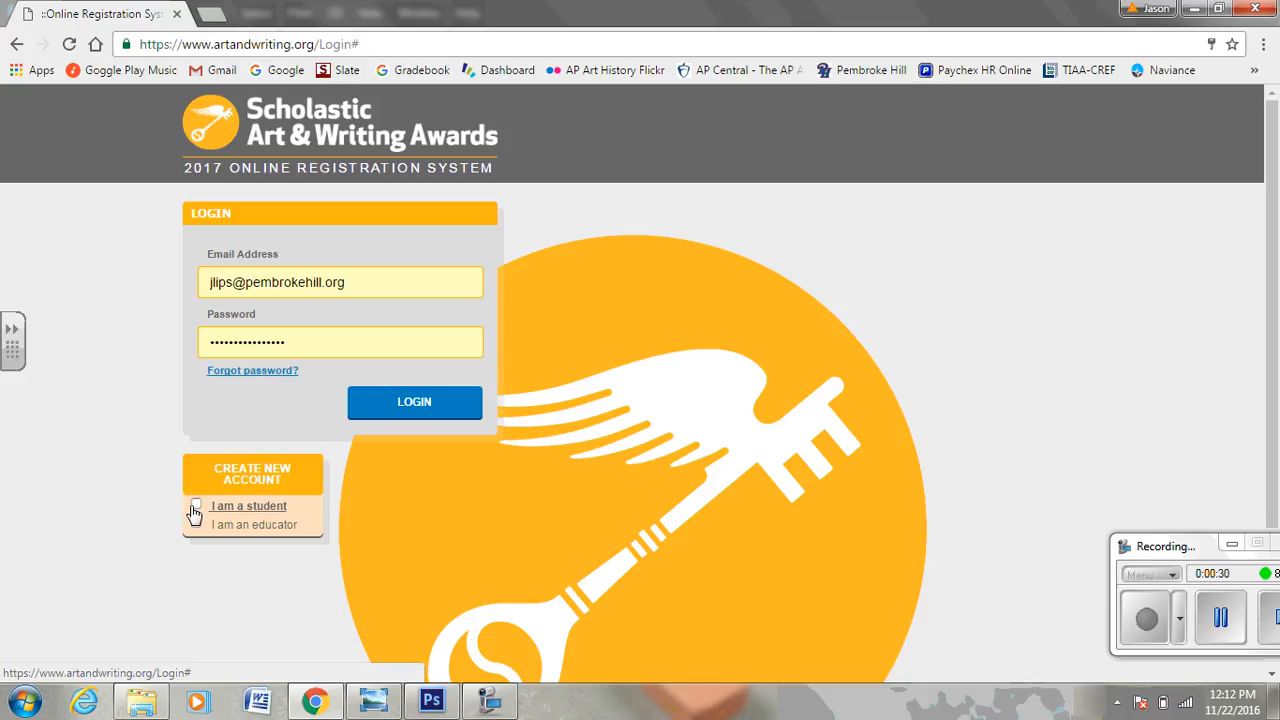
left_click(196, 510)
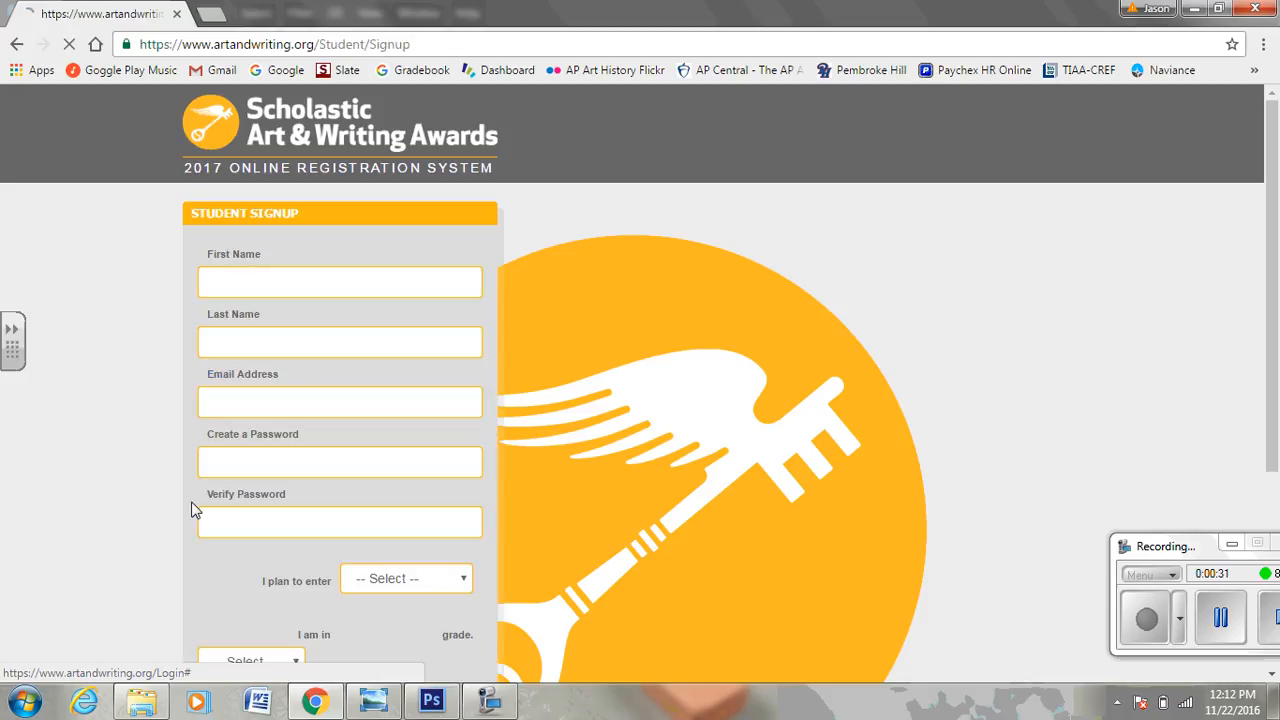
Enter the student's first name, last name and school e-mail address.
left_click(295, 281)
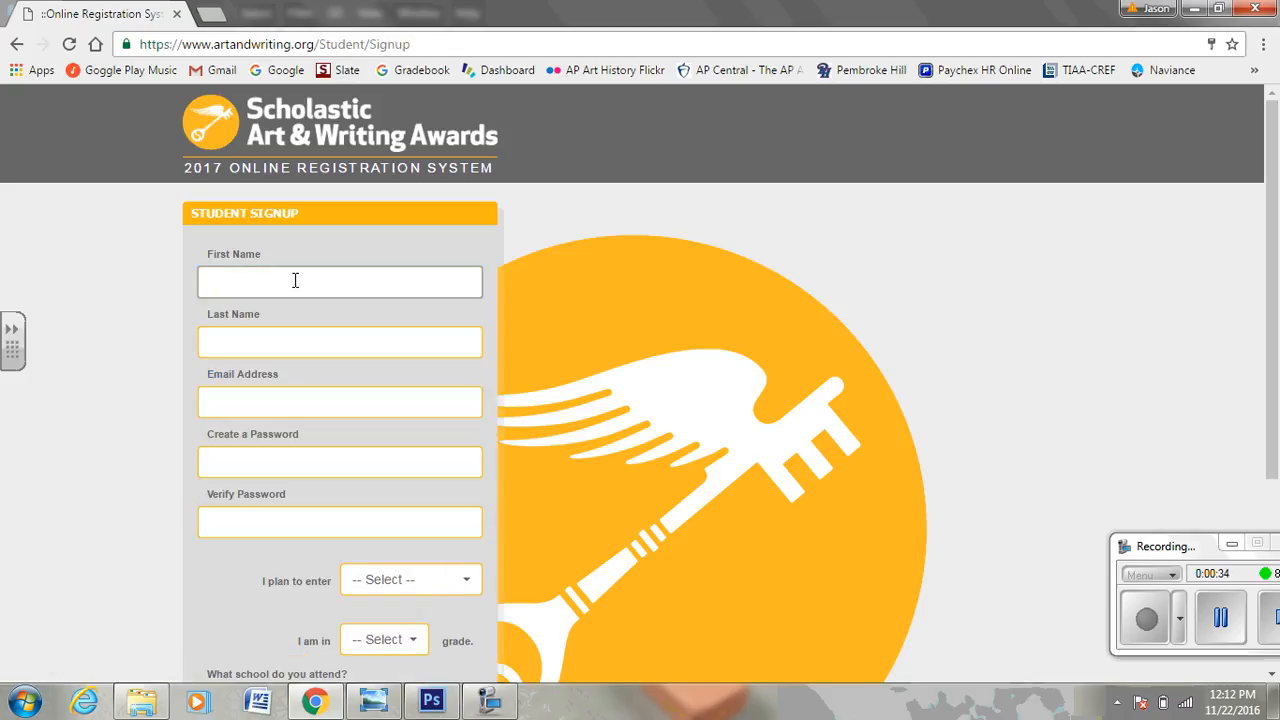
left_click(271, 345)
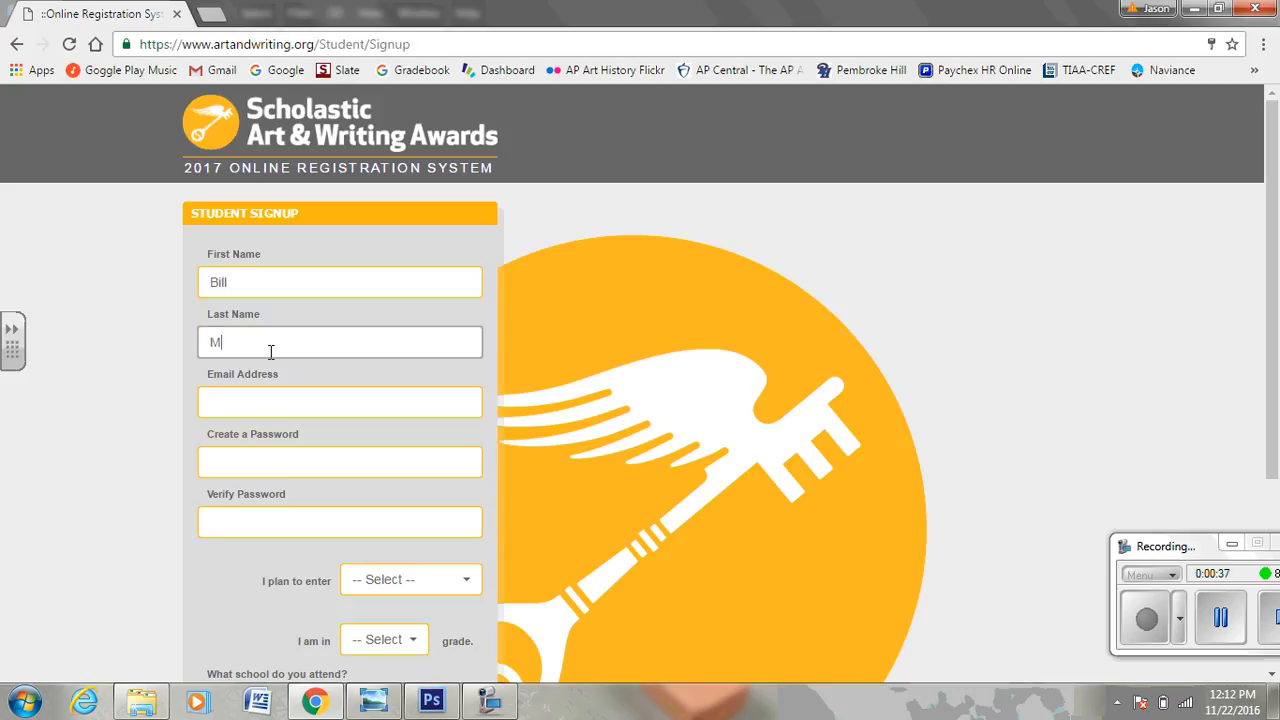
left_click(267, 404)
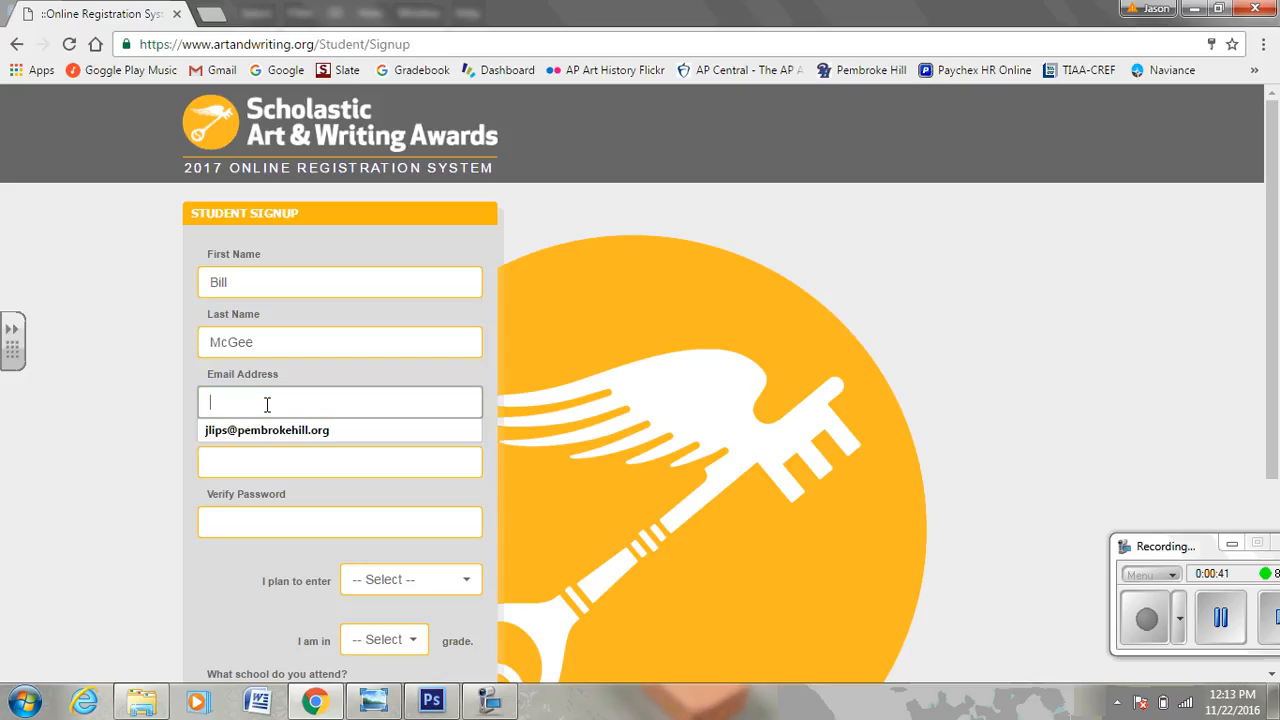
type("b")
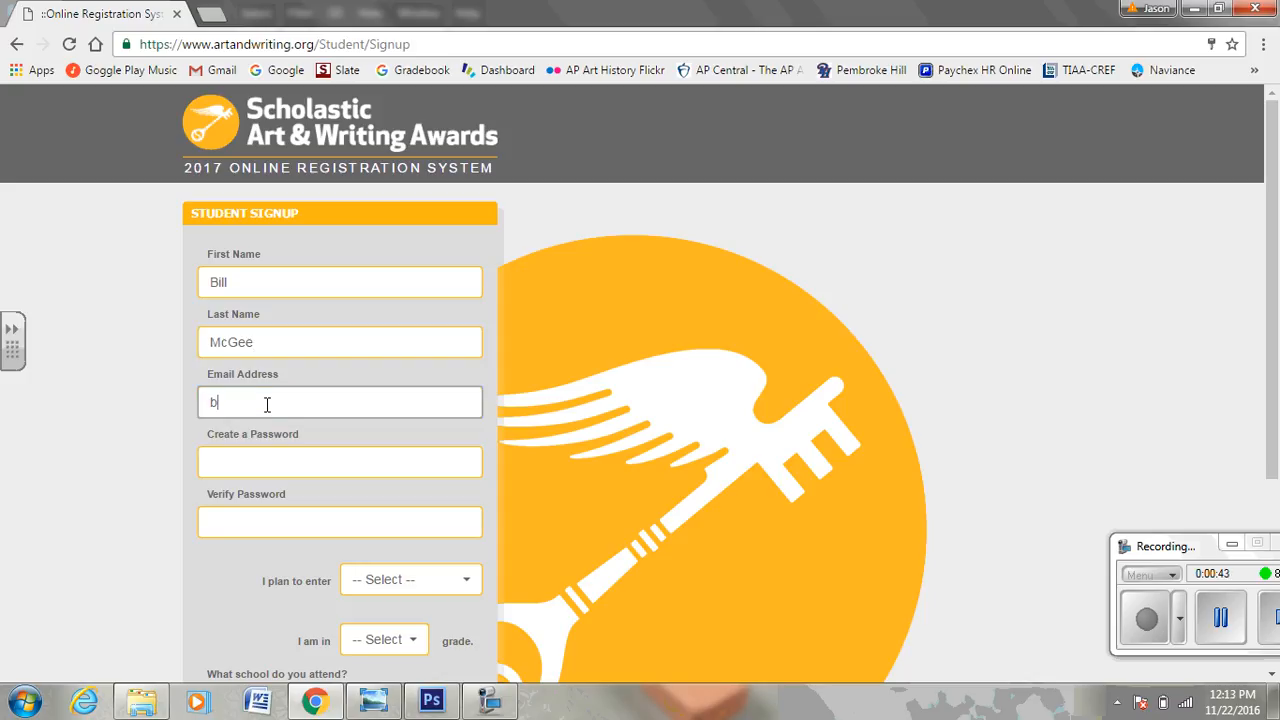
key("BackSpace")
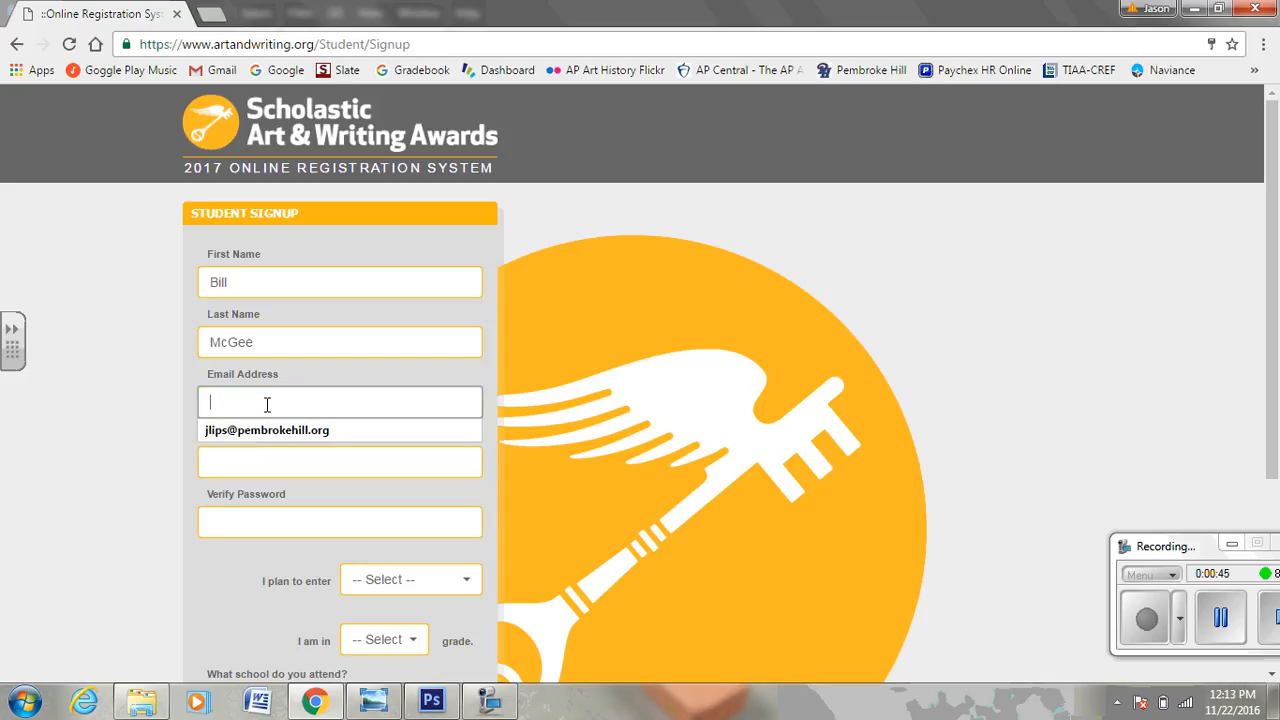
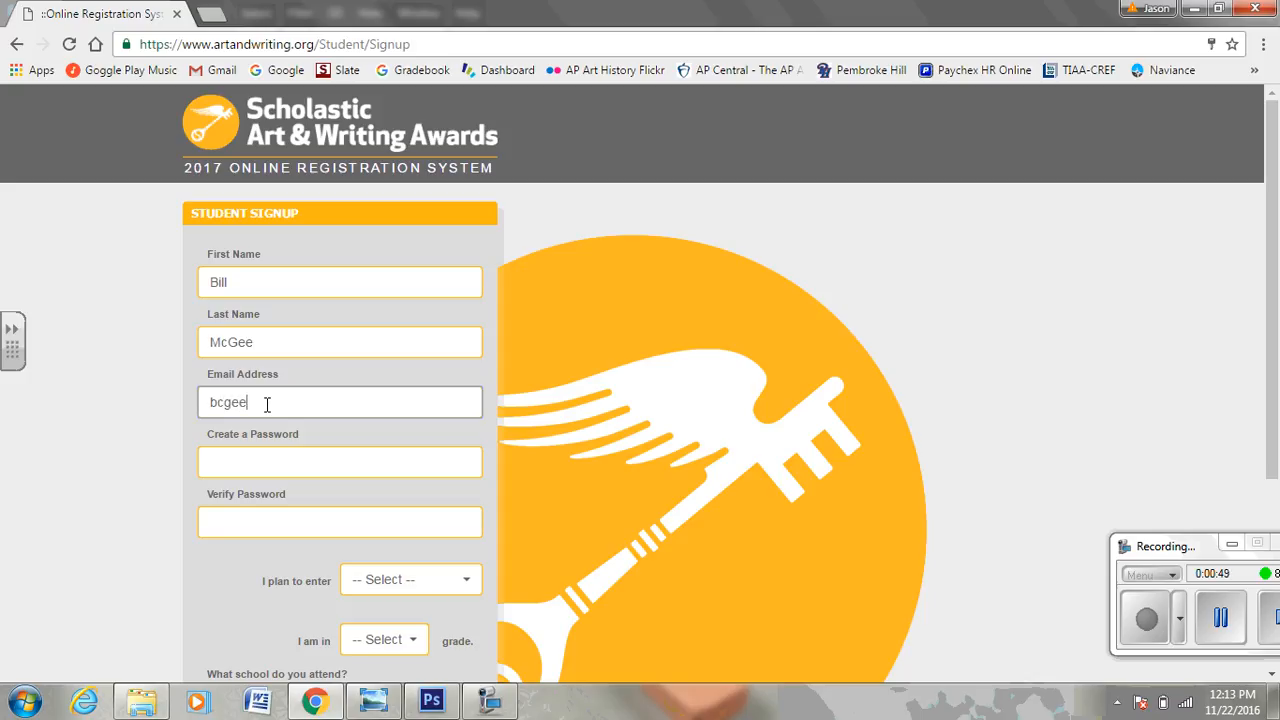
left_click(219, 404)
type("m")
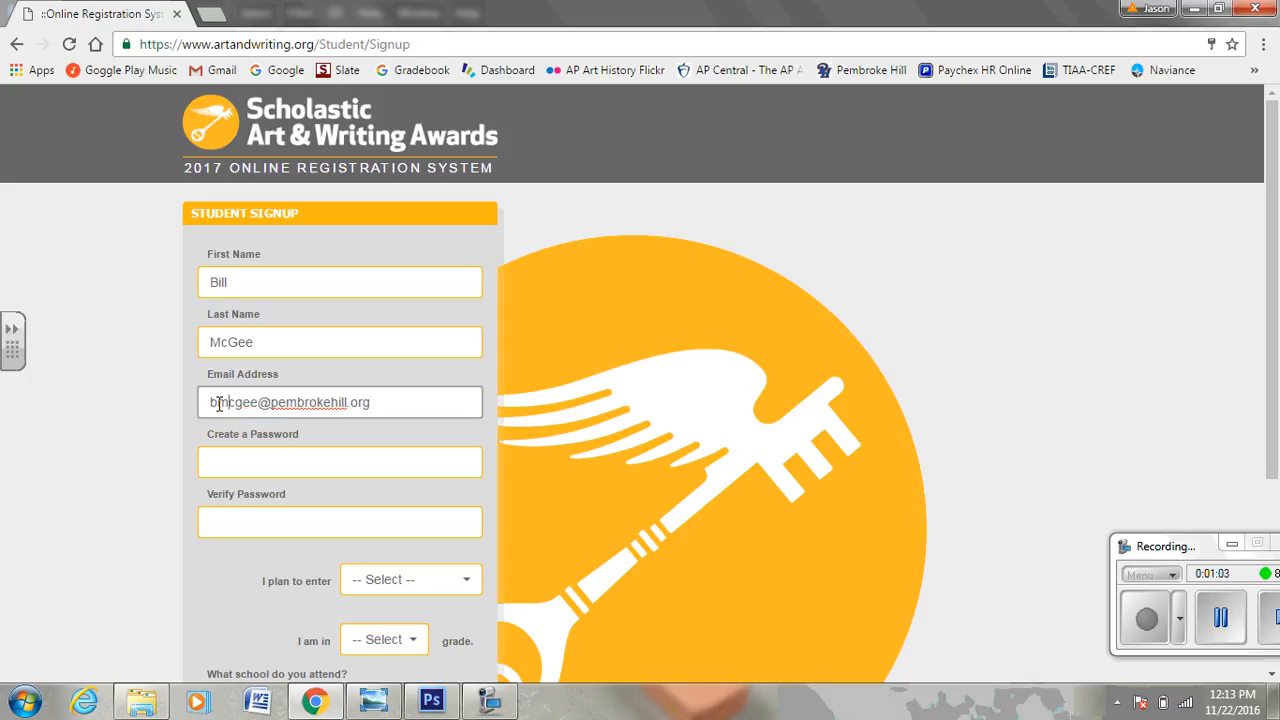
Enter the account password in Create a Password and Verify Password.
left_click(224, 463)
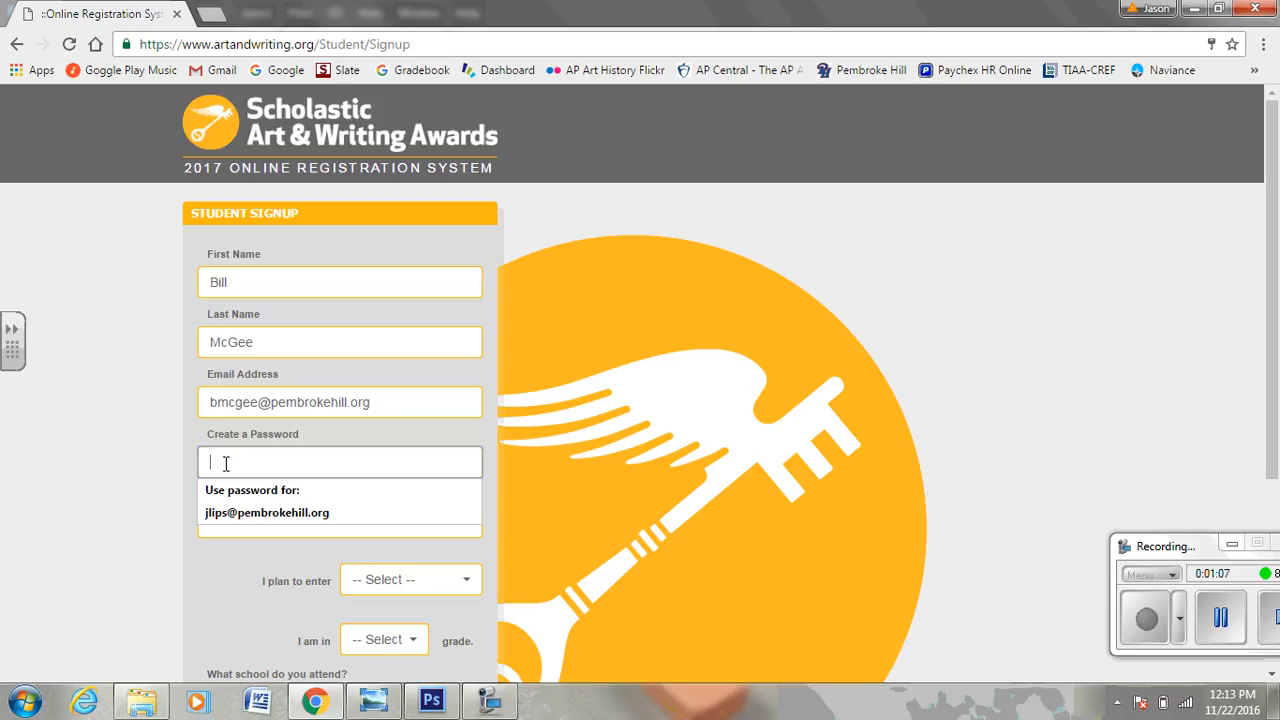
type("••")
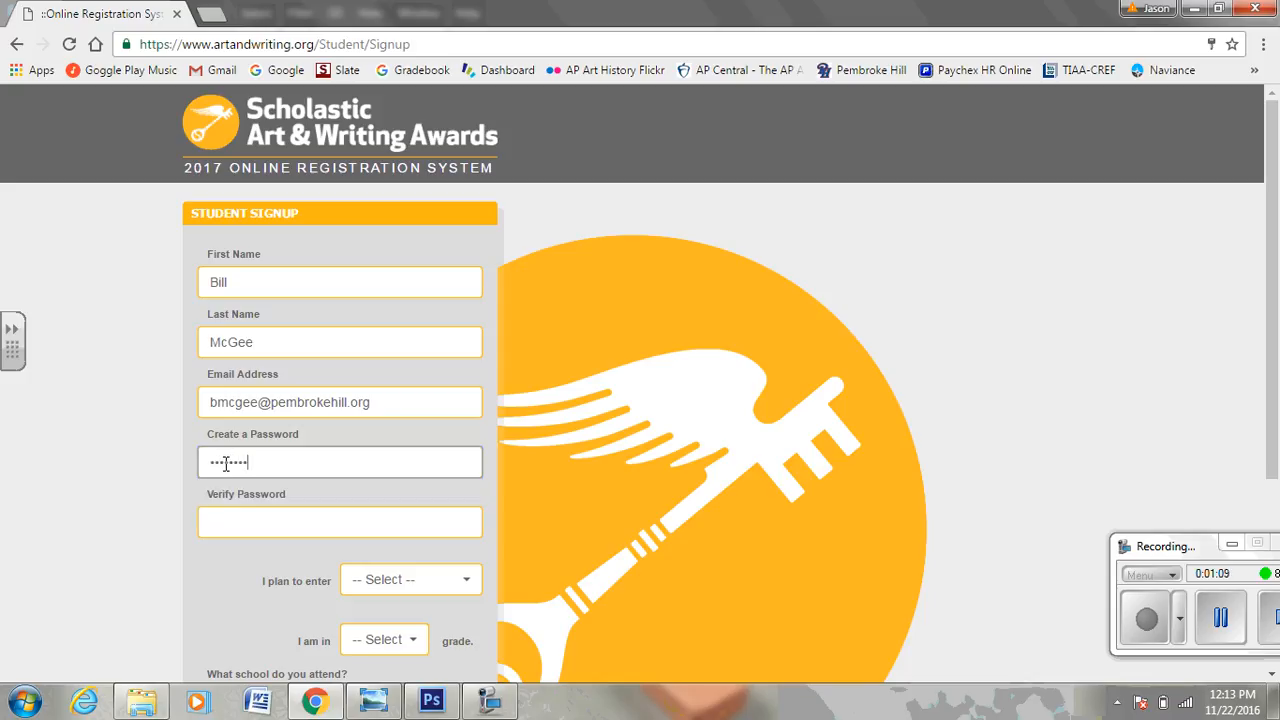
left_click(213, 521)
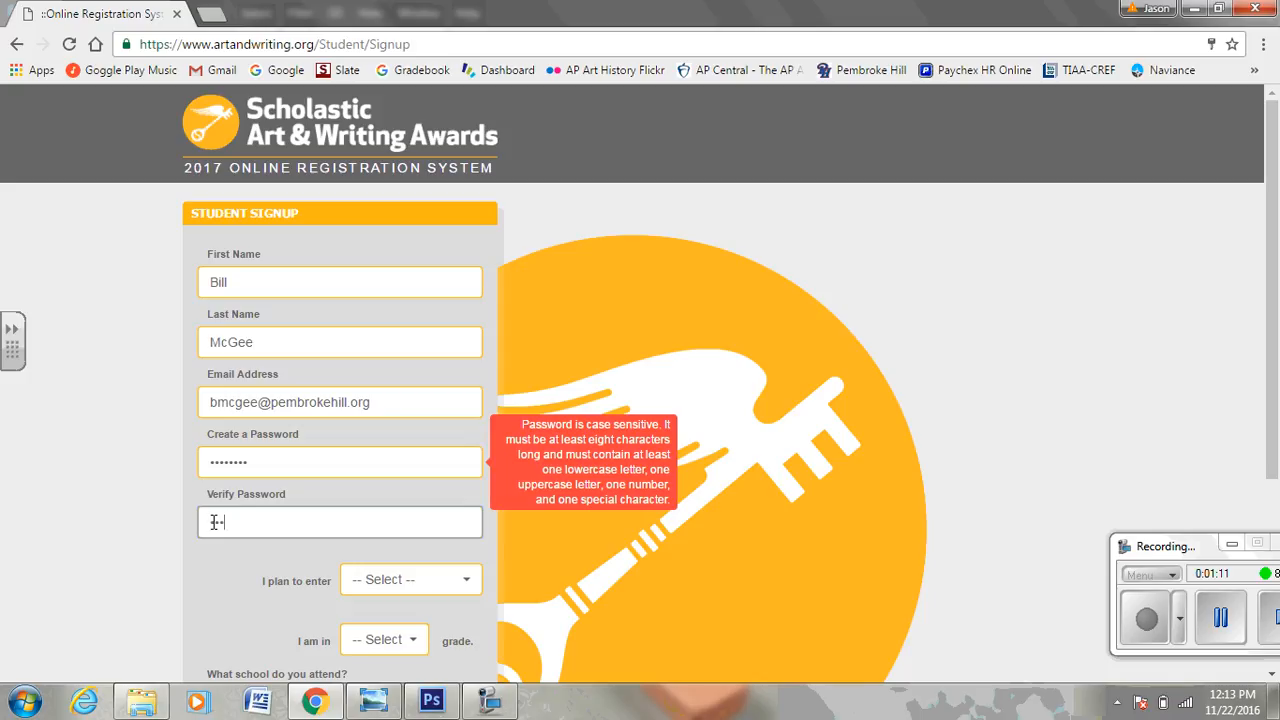
type("••")
key("BackSpace")
key("BackSpace")
type("•••")
left_click(263, 464)
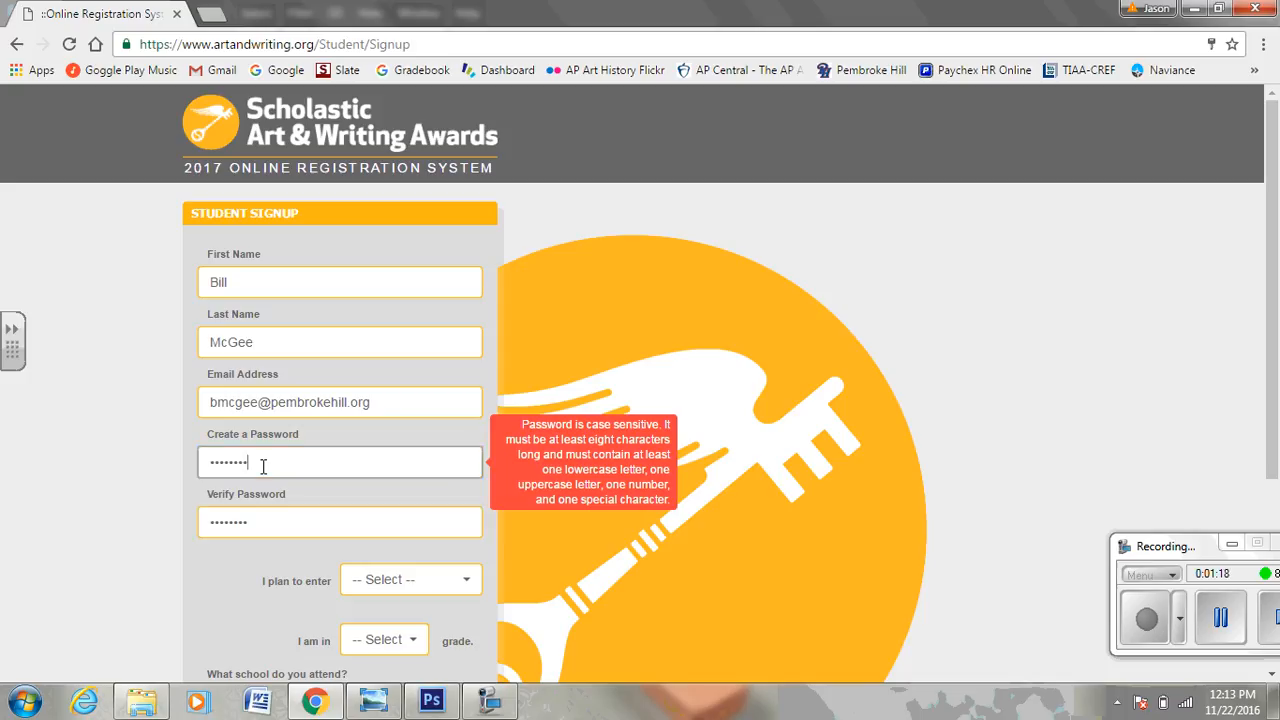
type("••")
left_click(266, 524)
type("•")
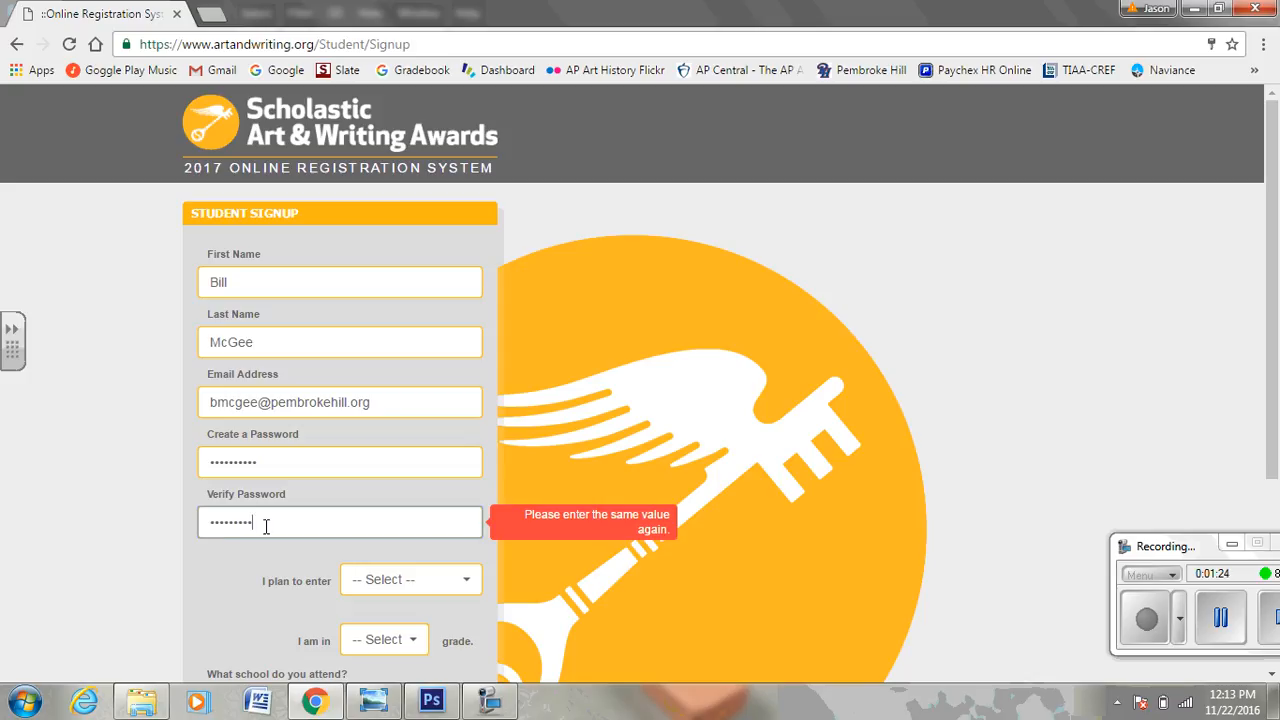
type("•")
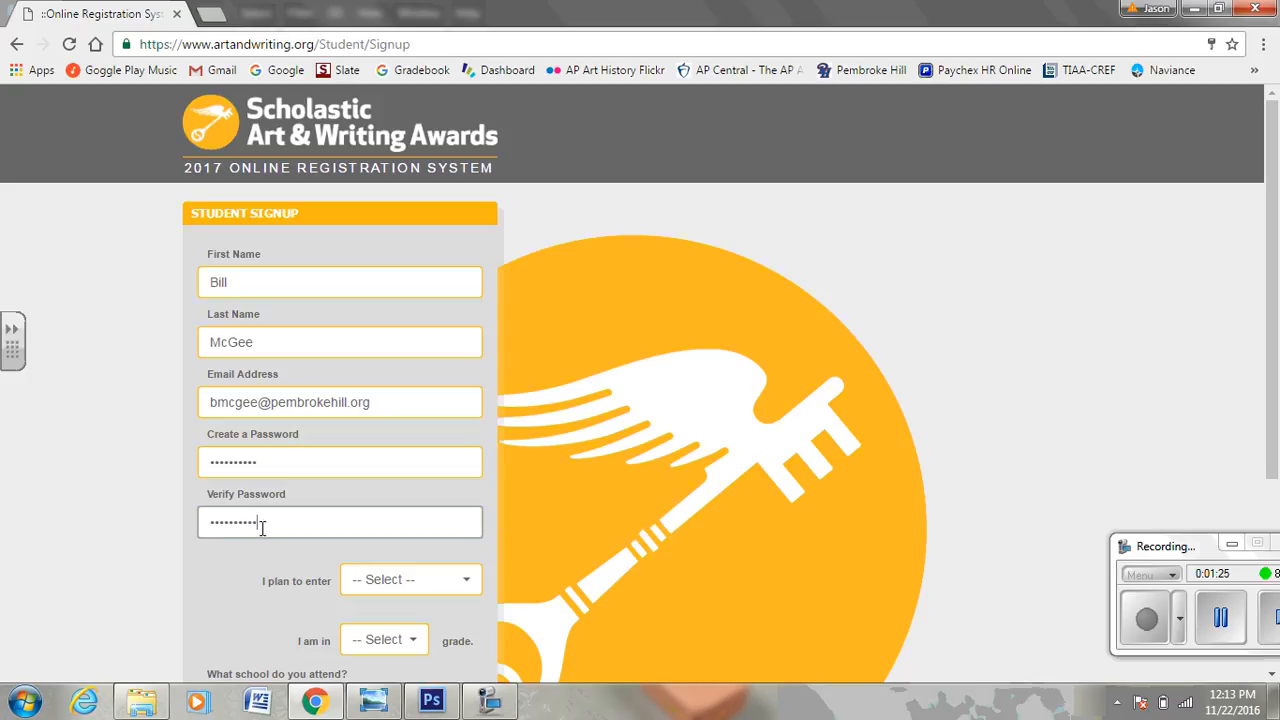
Choose Art as the planned entry and grade 10.
left_click(466, 583)
left_click(445, 498)
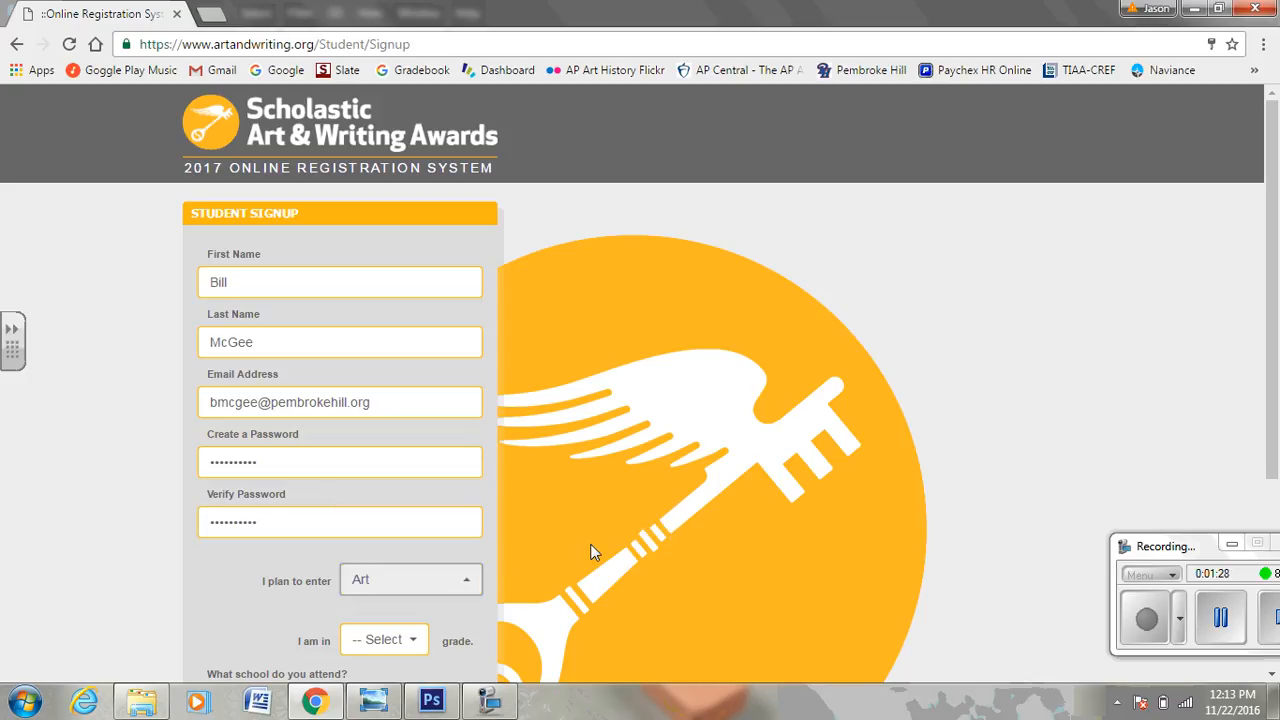
scroll(593, 555, "down", 2)
scroll(595, 557, "down", 2)
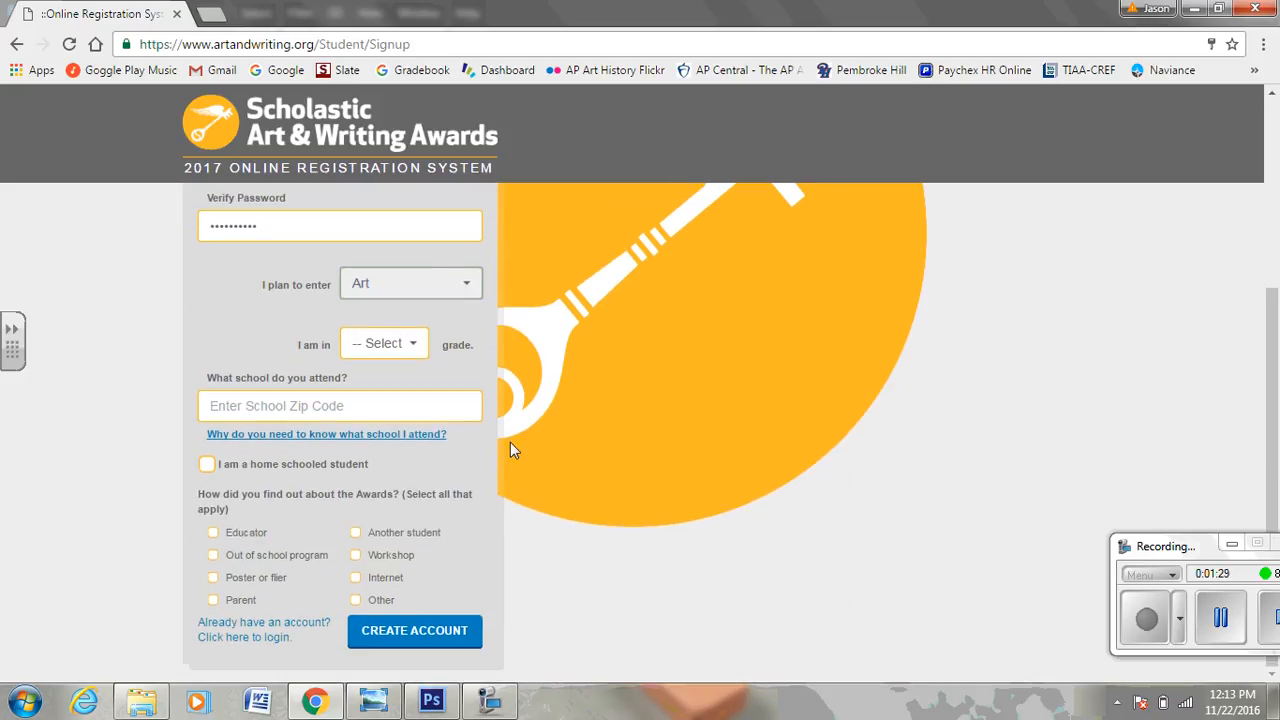
left_click(414, 346)
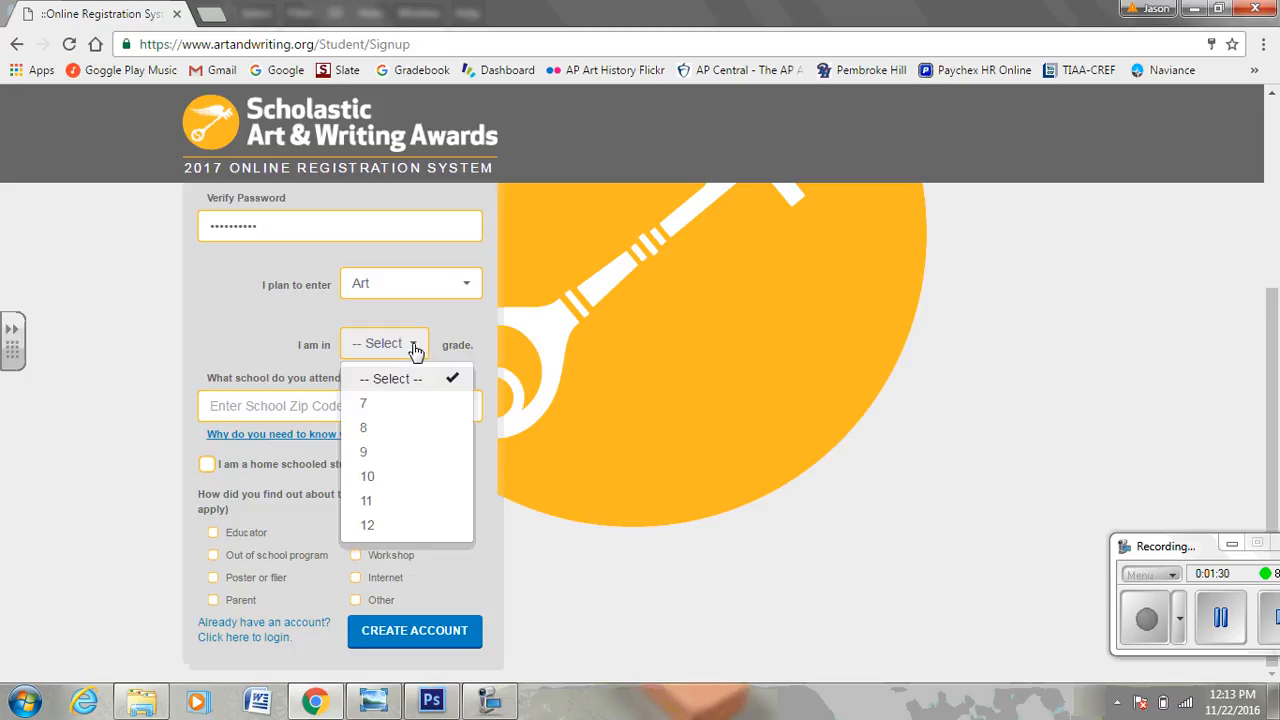
left_click(370, 480)
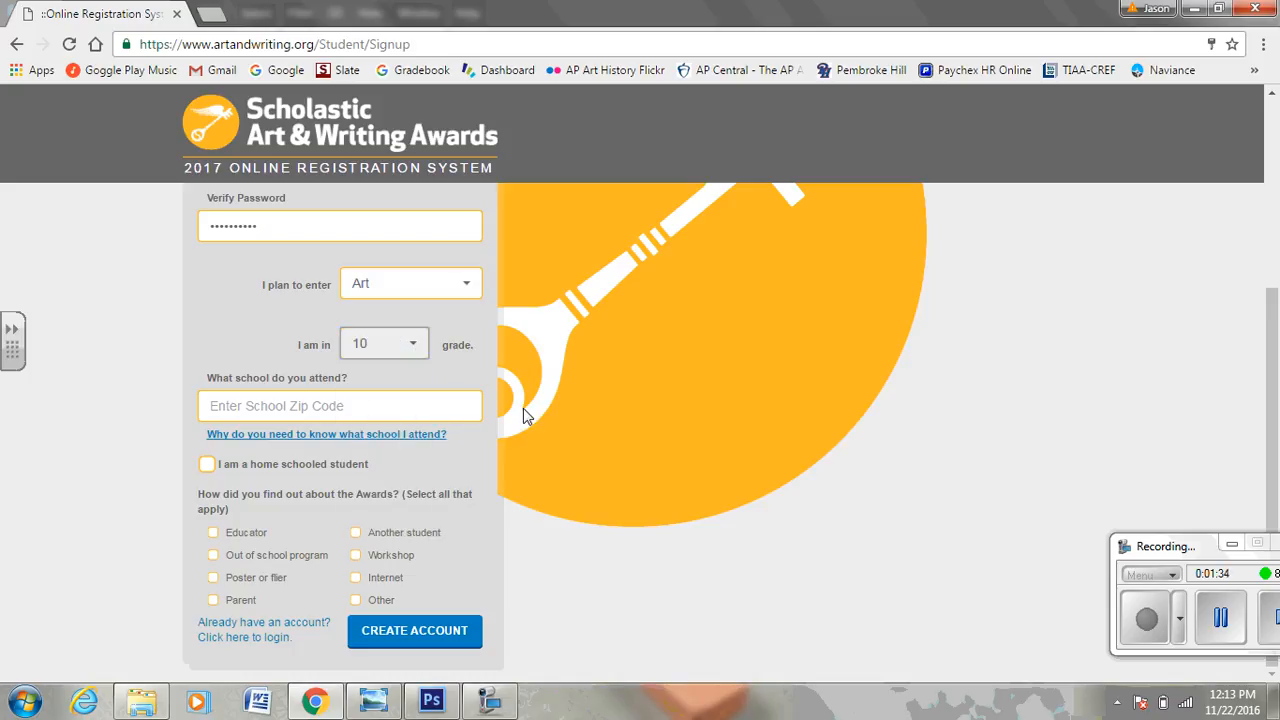
Pick Pembroke Hill School by zip lookup, tick Educator as referral, and create the account.
left_click(424, 406)
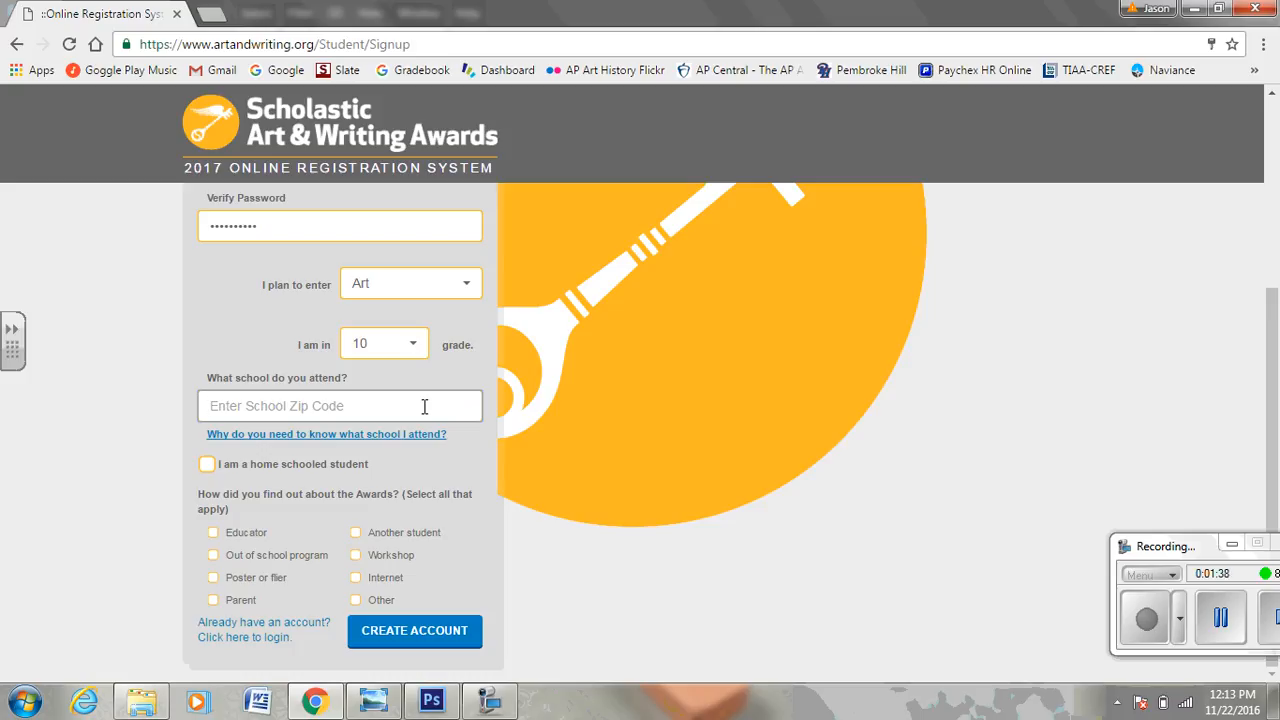
type("64112")
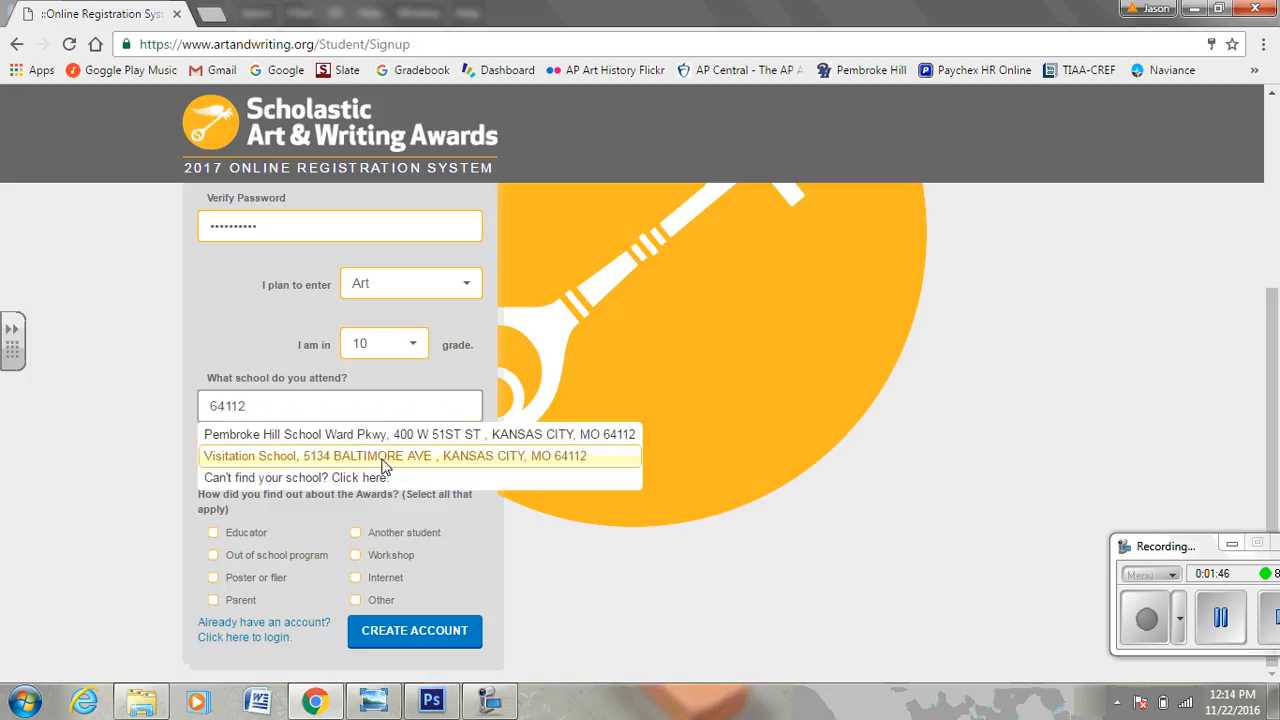
left_click(468, 441)
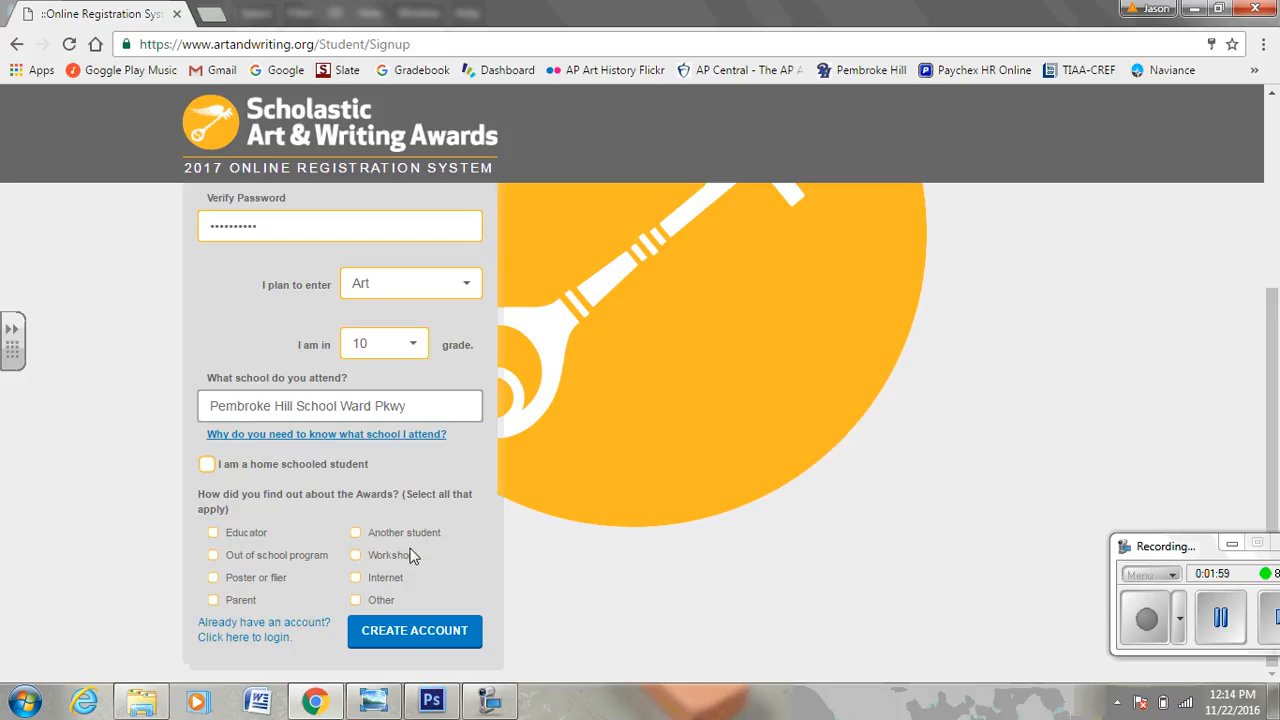
left_click(214, 534)
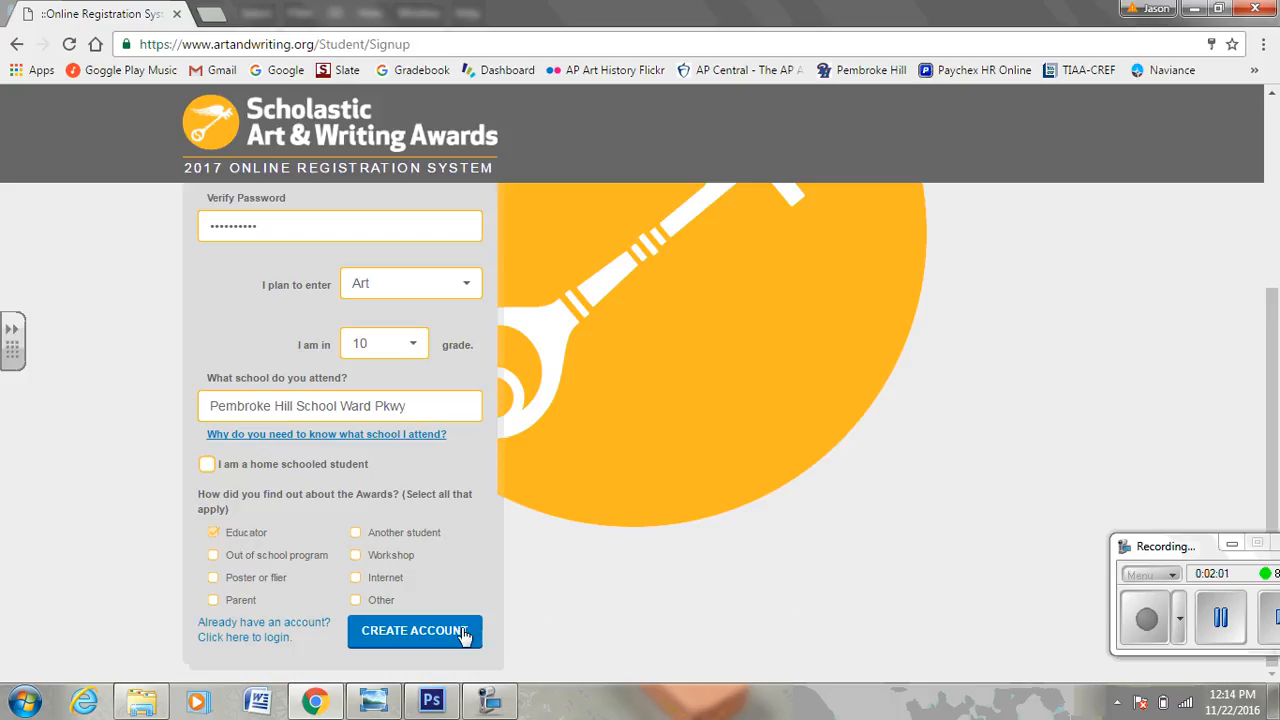
left_click(436, 642)
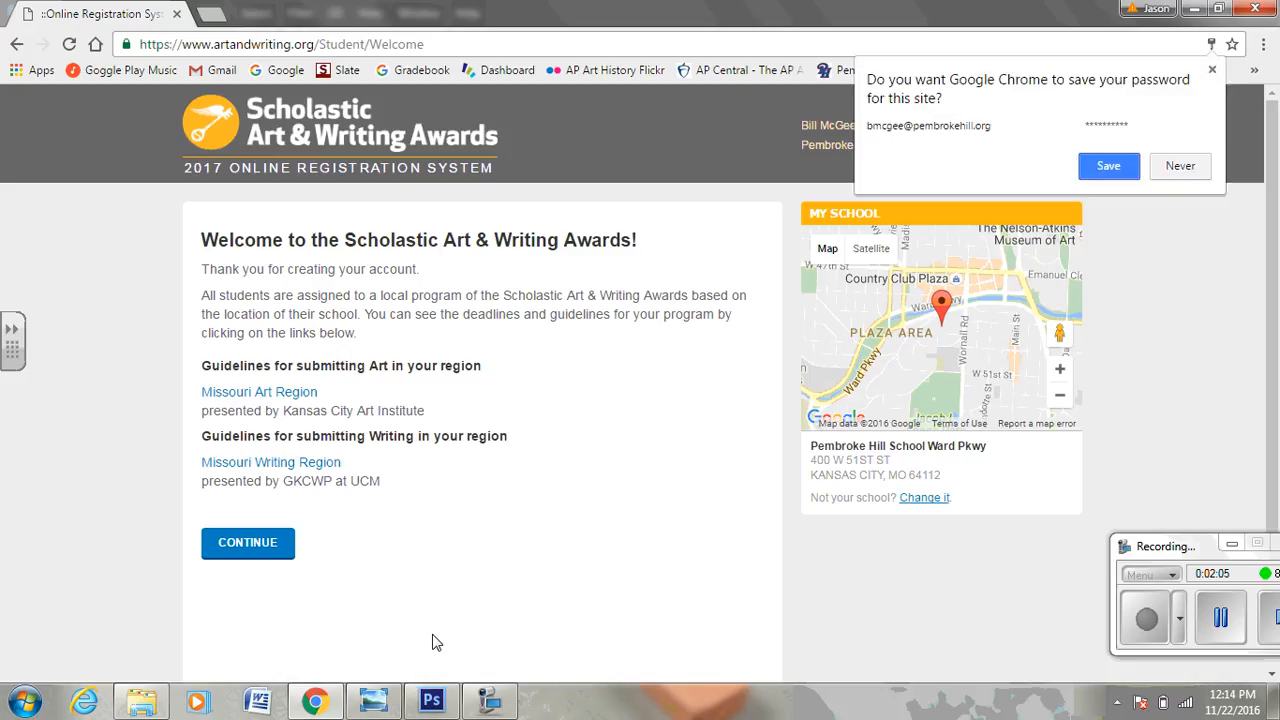
Save the password in Chrome and open the Missouri Art Region guidelines link.
left_click(1108, 172)
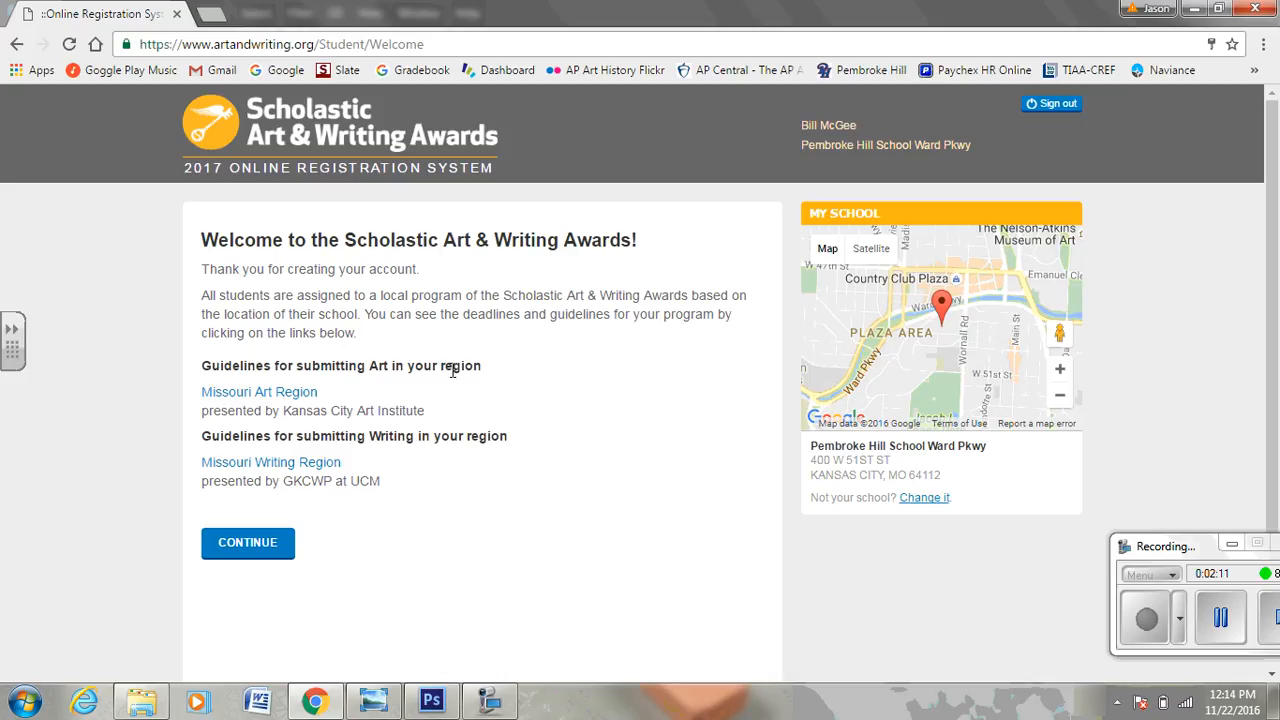
left_click(262, 395)
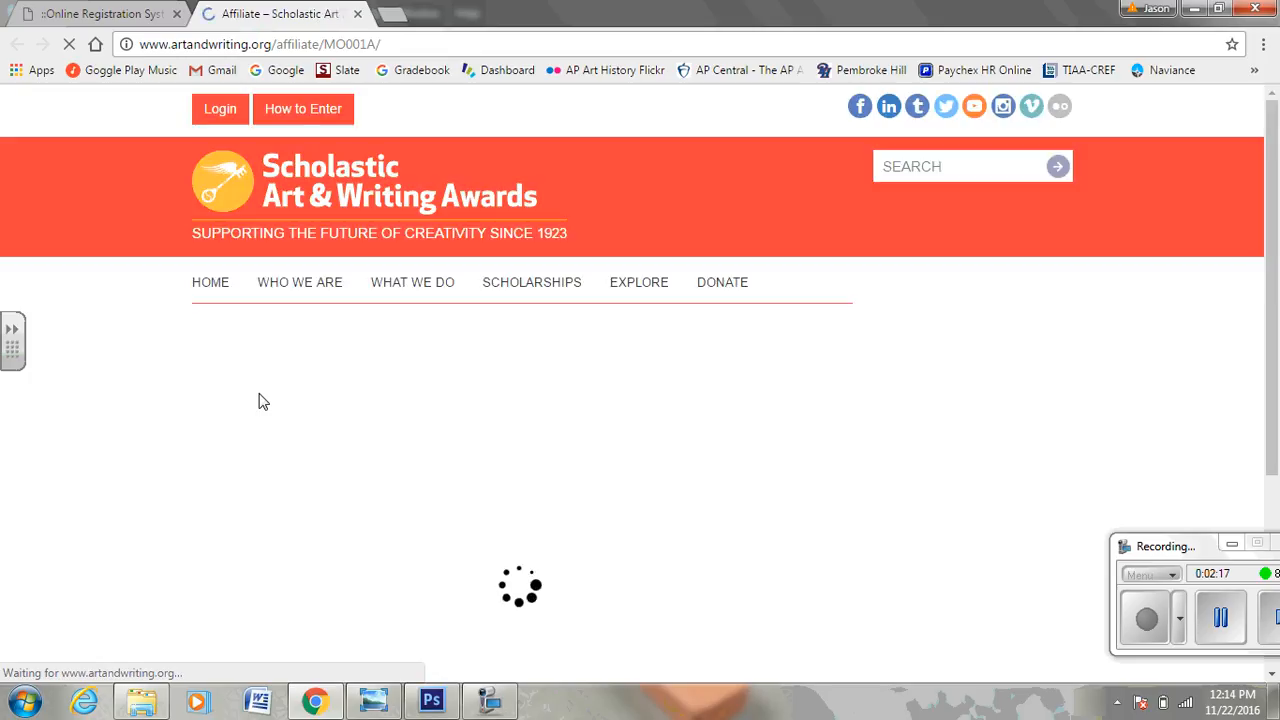
Read the Missouri Art Region guidelines with their $5/$20 fees, then return to the registration tab.
scroll(256, 397, "down", 4)
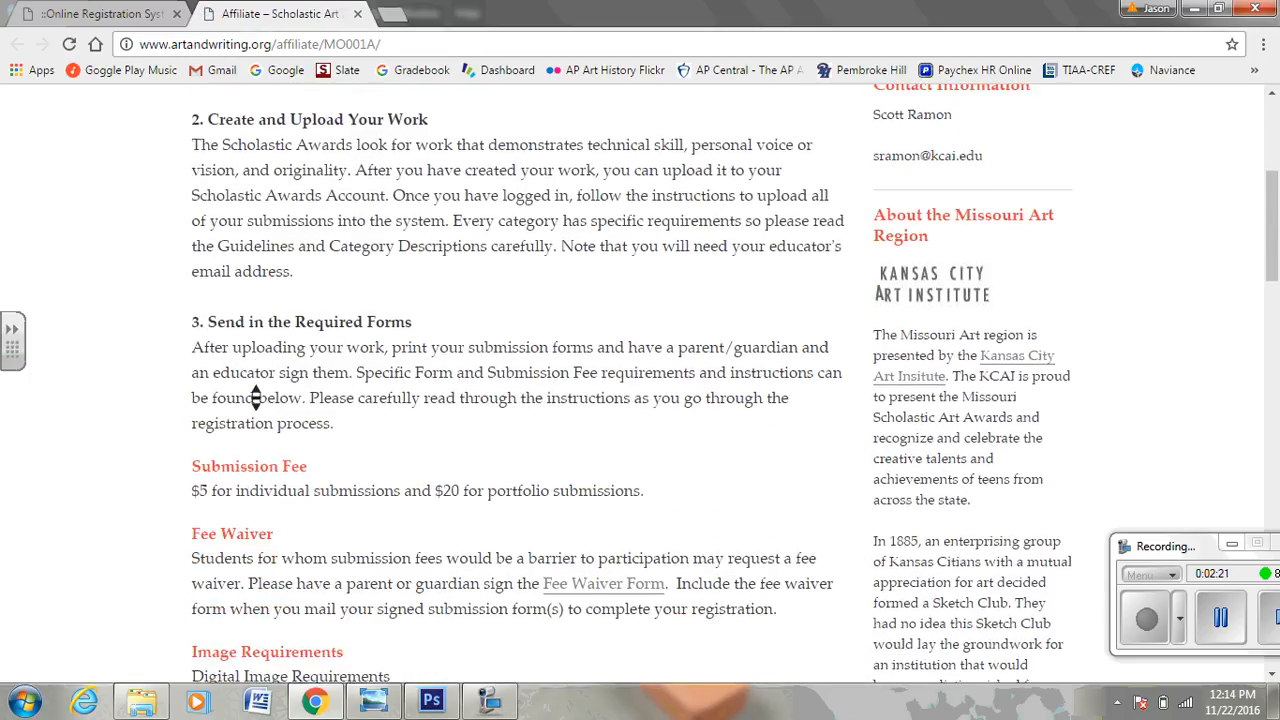
scroll(256, 397, "down", 2)
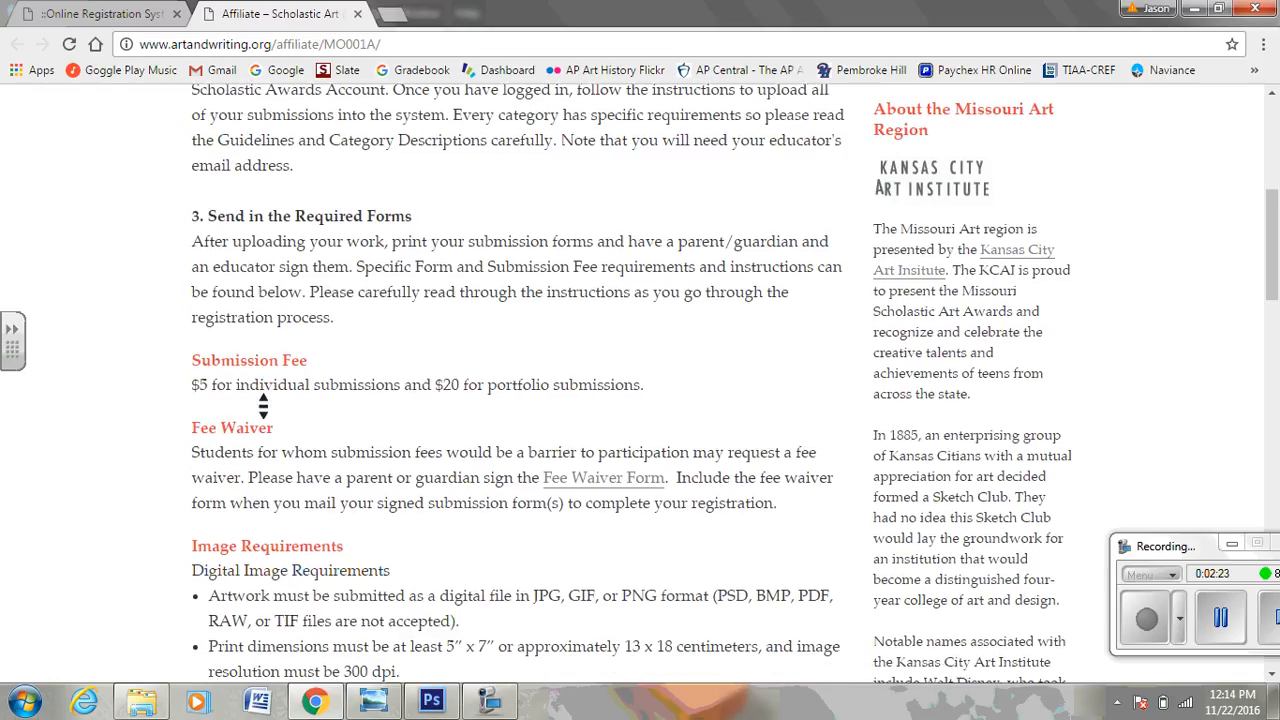
scroll(263, 404, "down", 1)
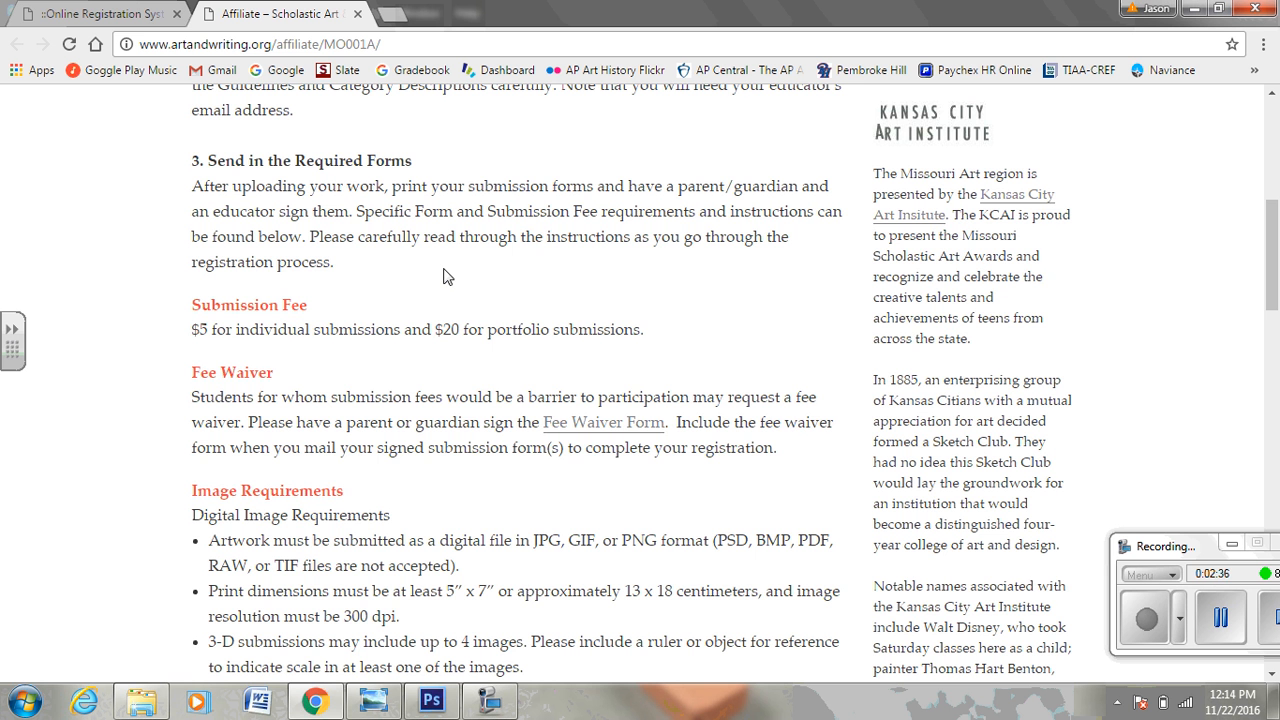
scroll(447, 276, "up", 5)
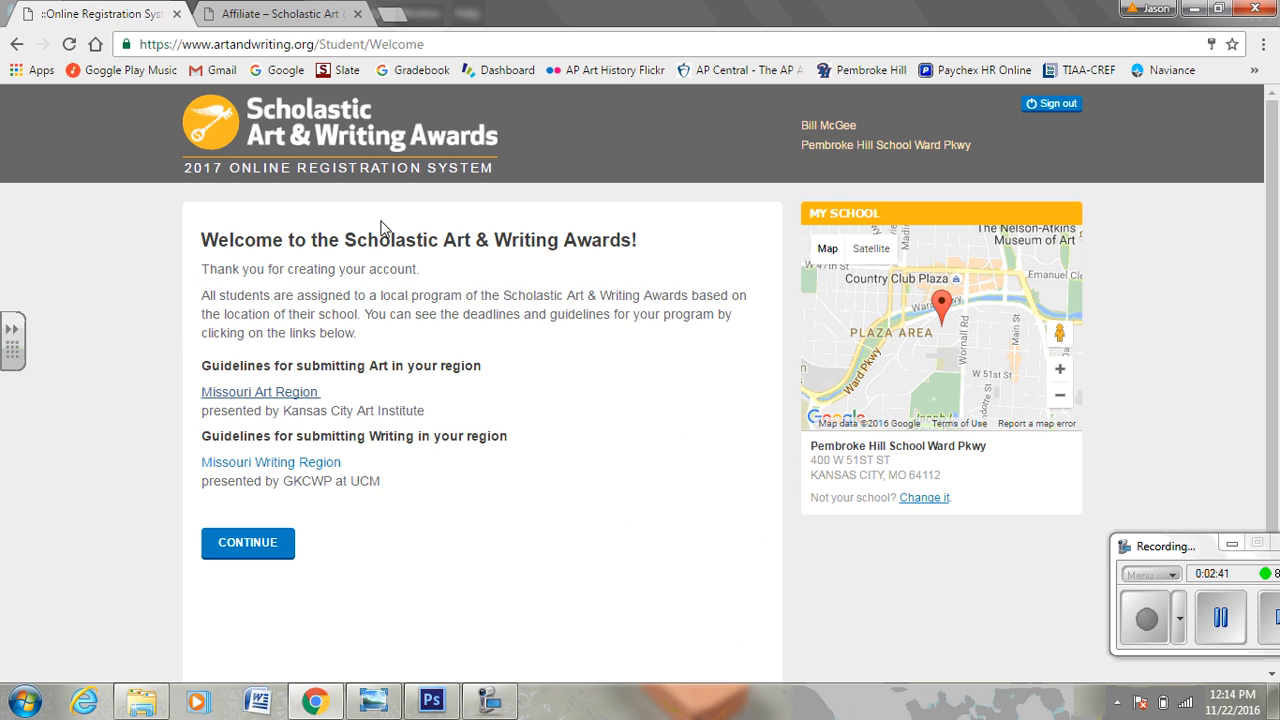
left_click(112, 14)
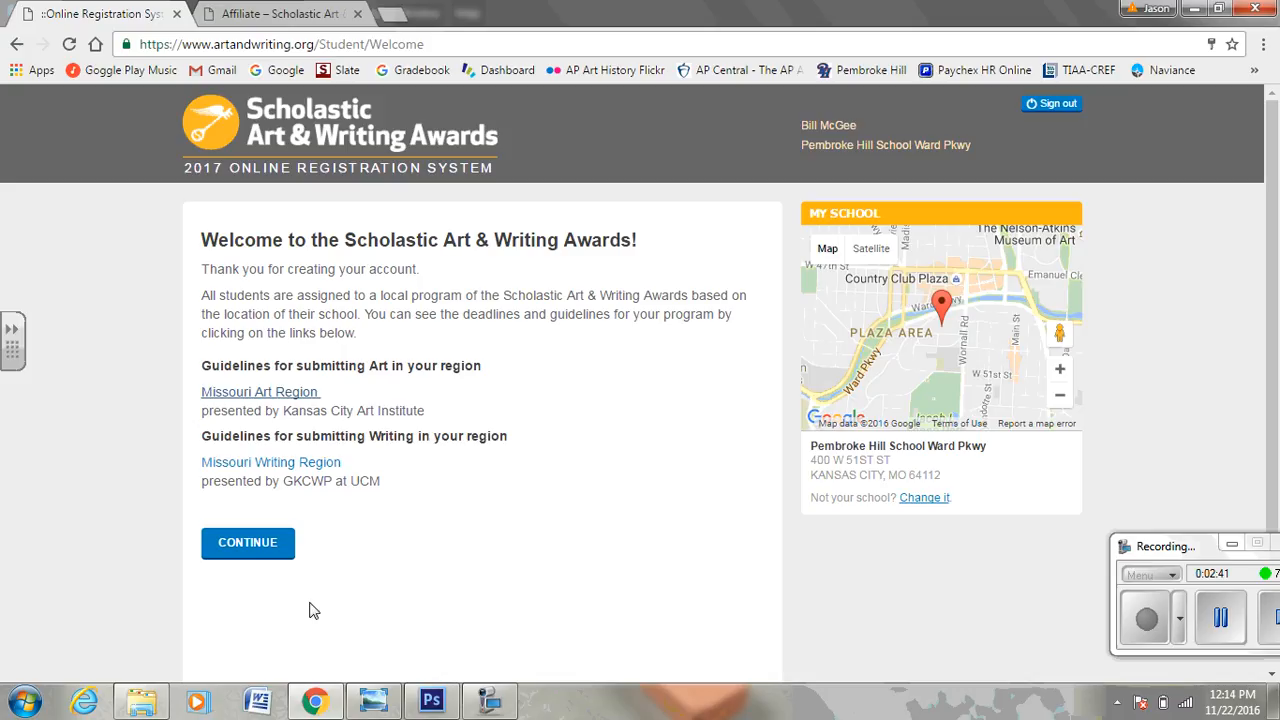
Continue past the Welcome page and browse the 2017 New & Notable scholarship awards.
left_click(252, 546)
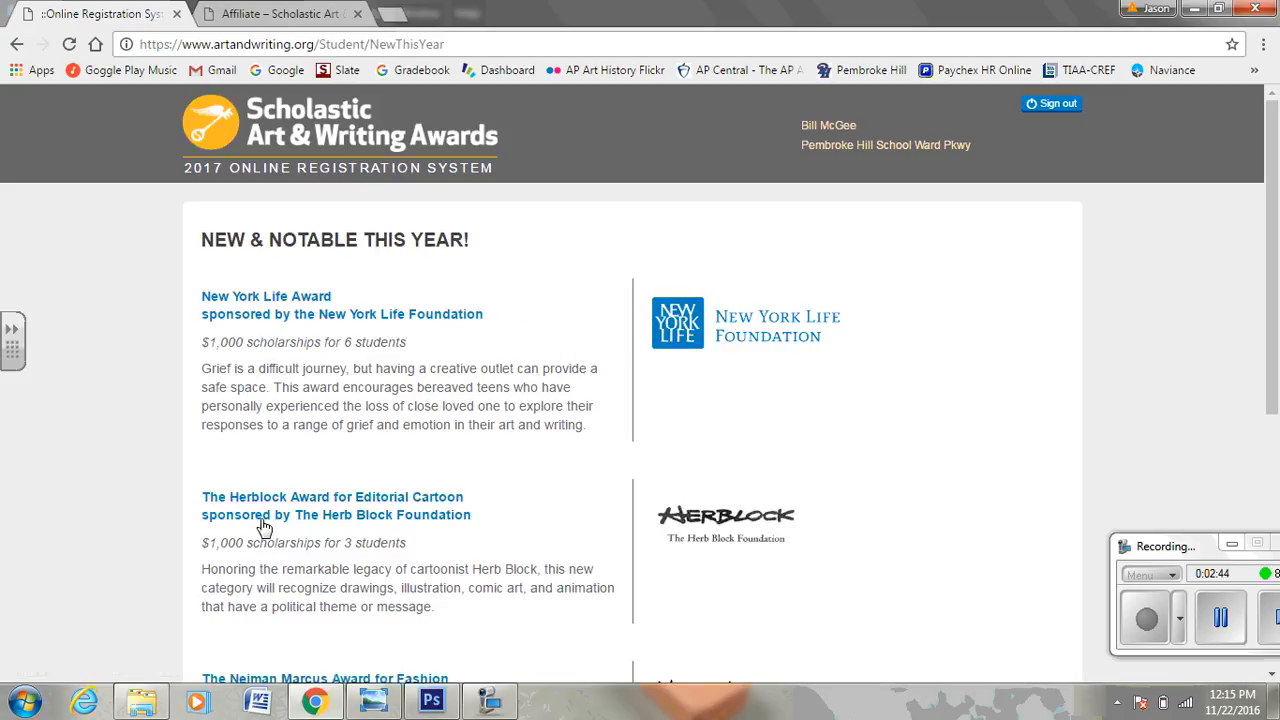
middle_click(457, 343)
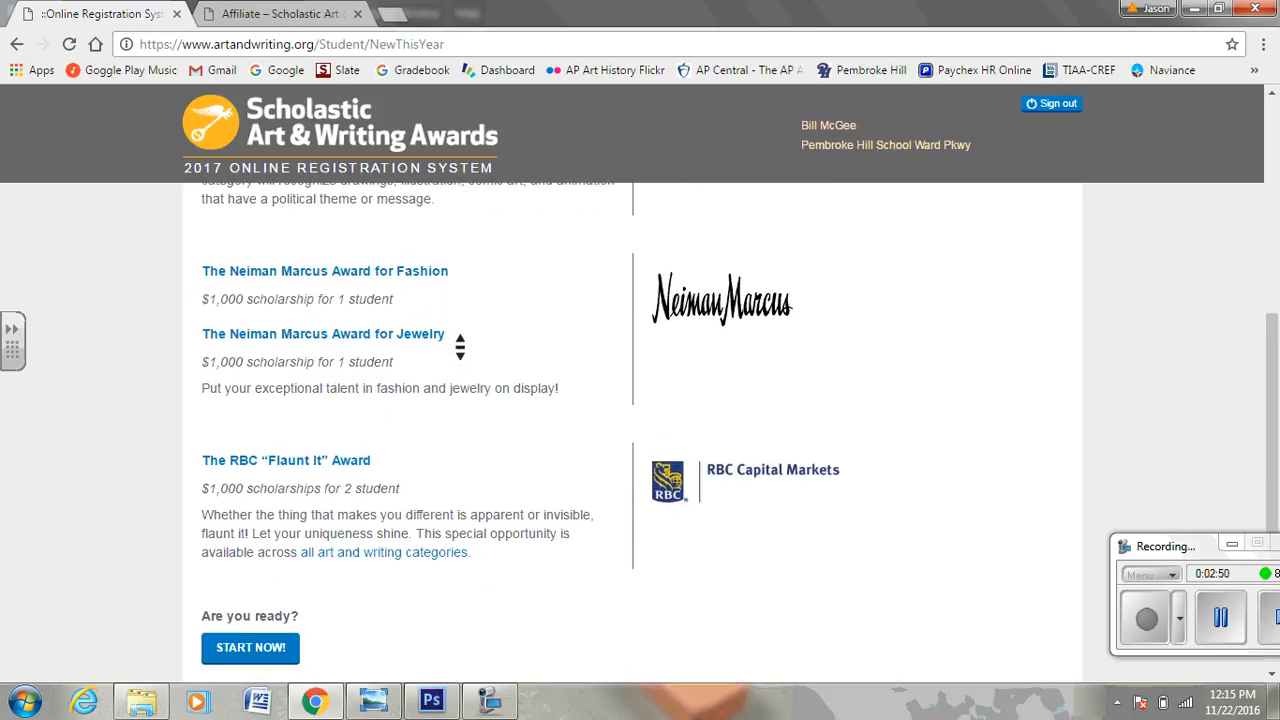
scroll(460, 347, "up", 4)
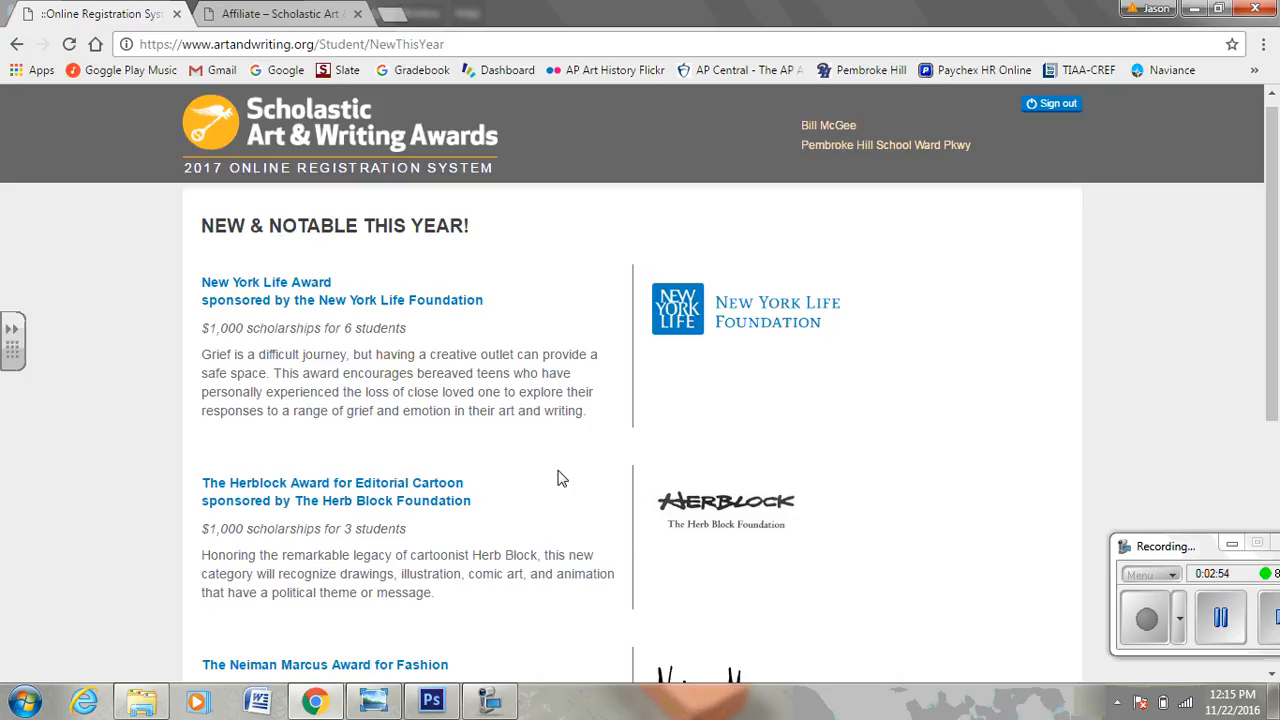
scroll(561, 478, "down", 2)
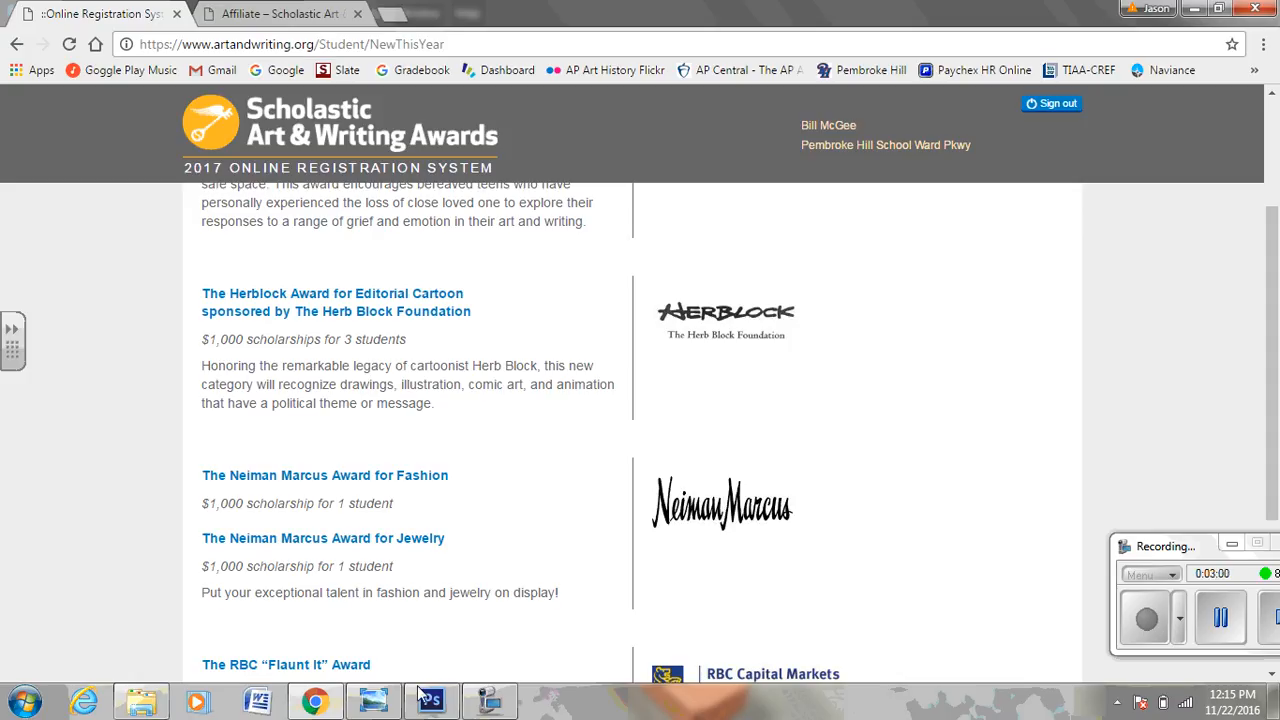
scroll(515, 518, "down", 2)
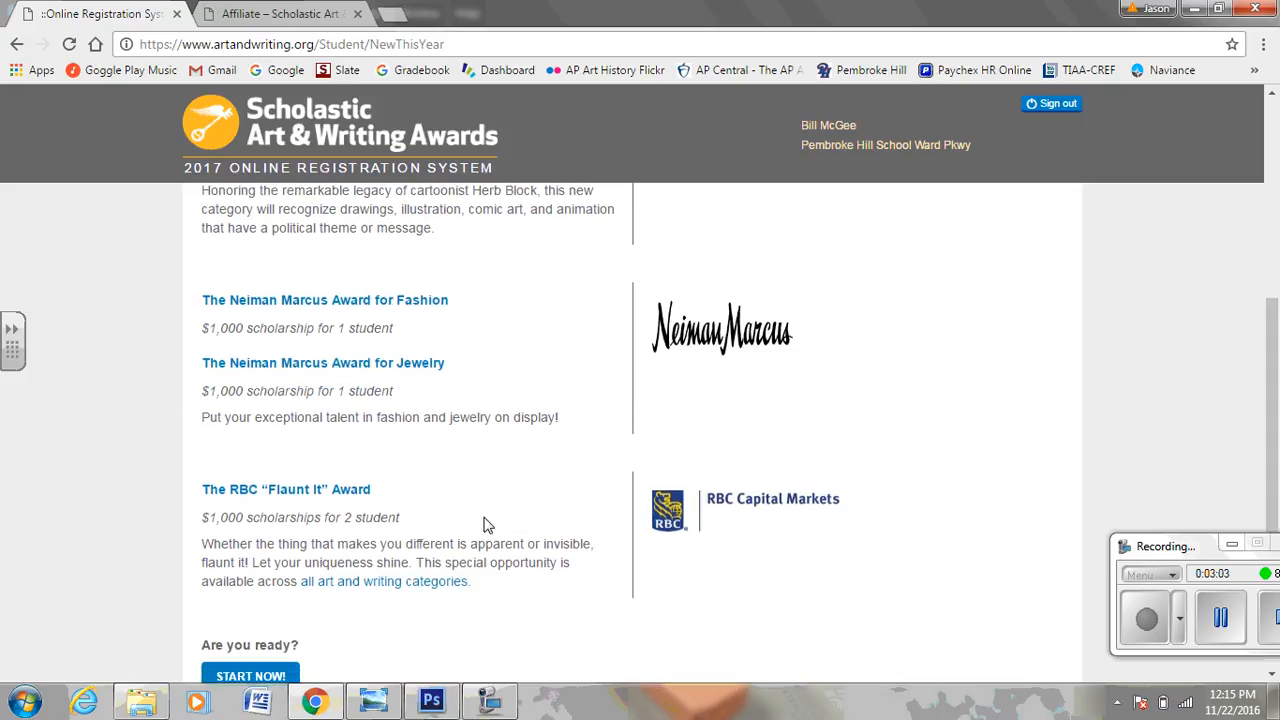
scroll(525, 558, "down", 1)
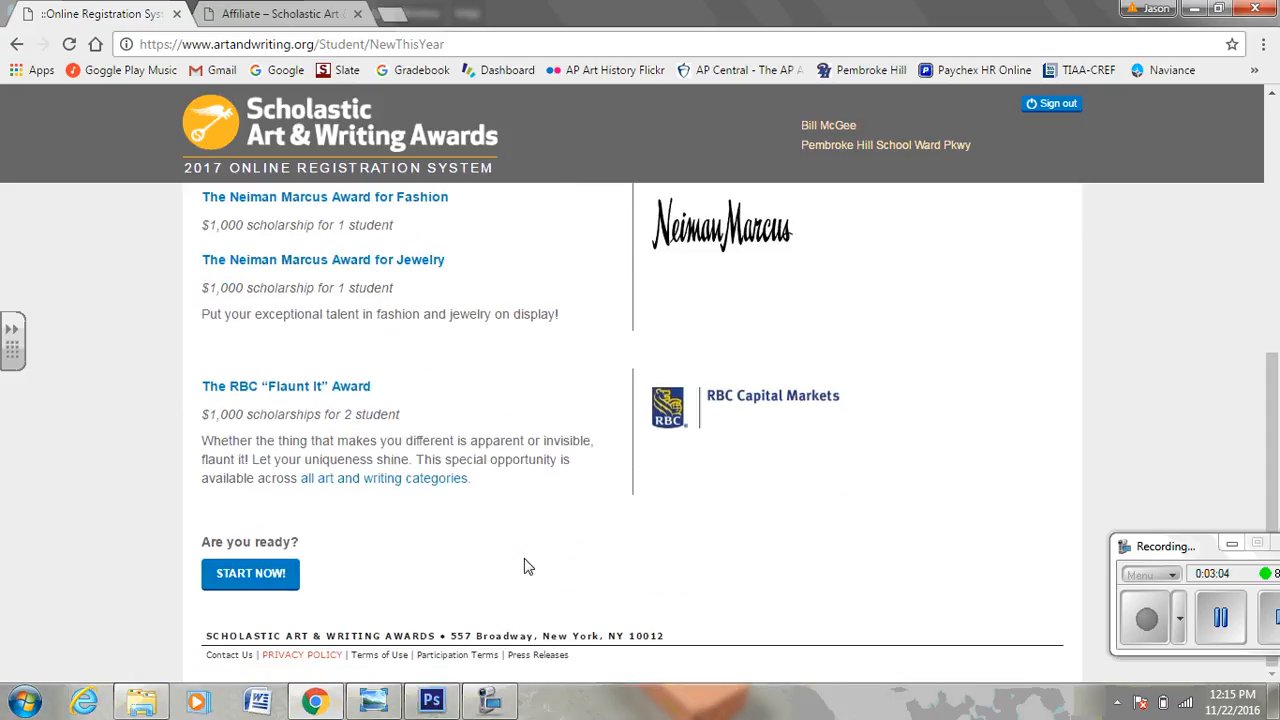
Start registration from the dashboard and open the incomplete Student Profile from the banner link.
left_click(239, 575)
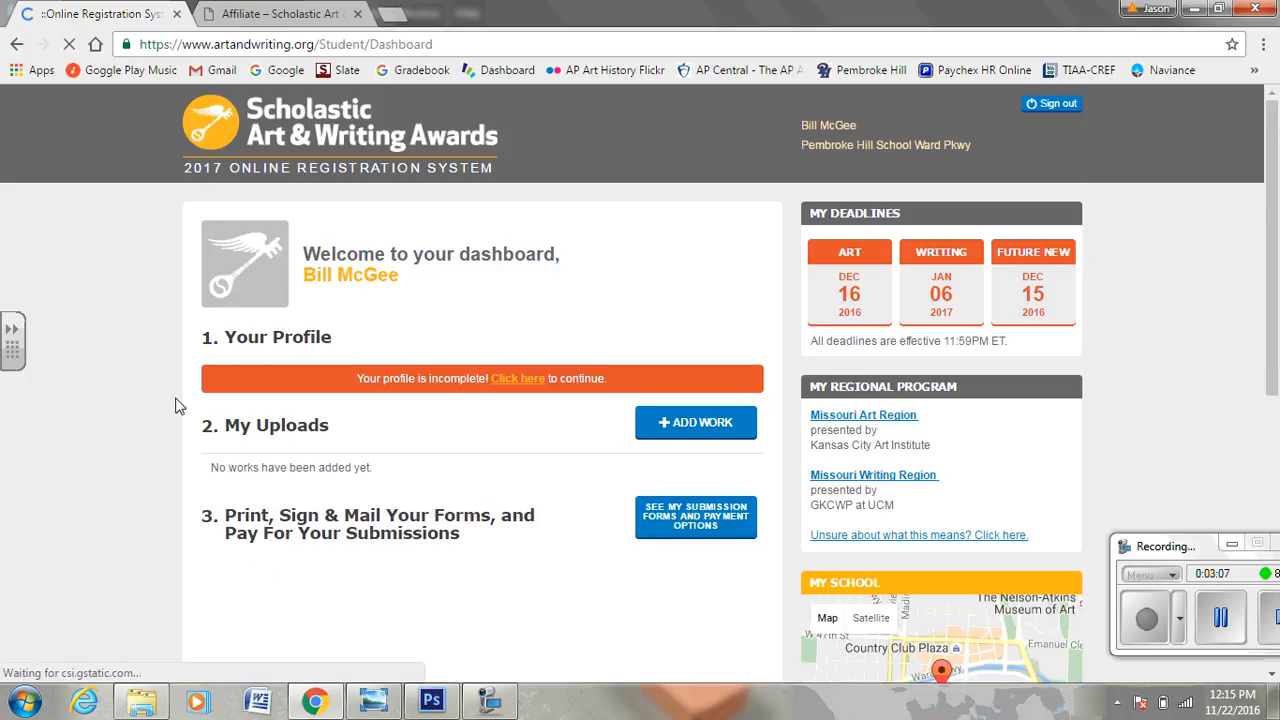
left_click(527, 383)
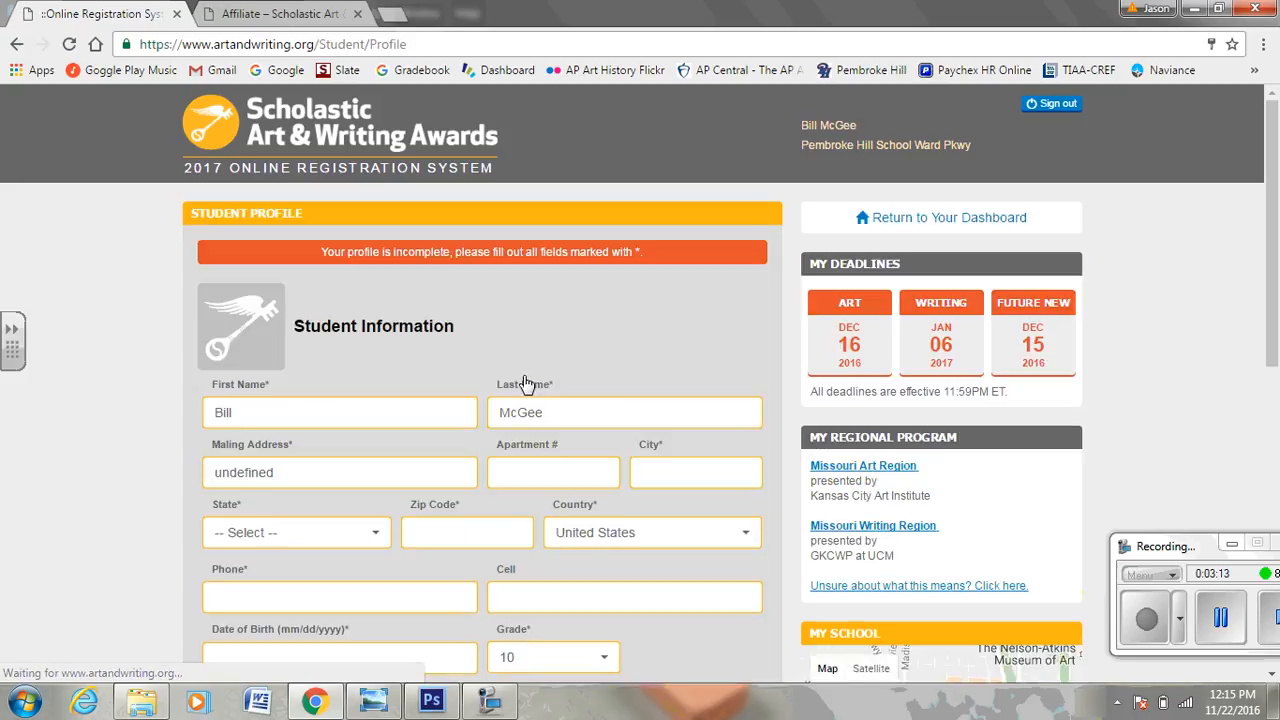
scroll(527, 385, "down", 2)
scroll(527, 385, "down", 5)
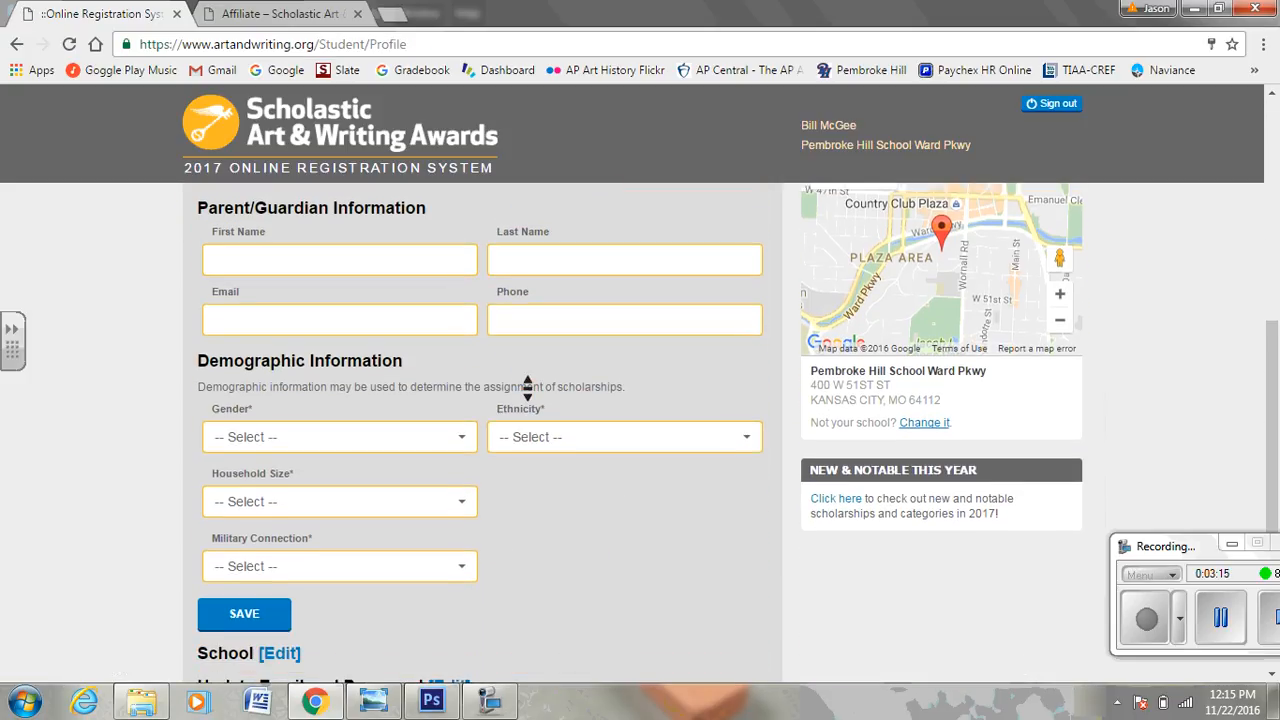
scroll(527, 385, "up", 3)
scroll(527, 387, "up", 2)
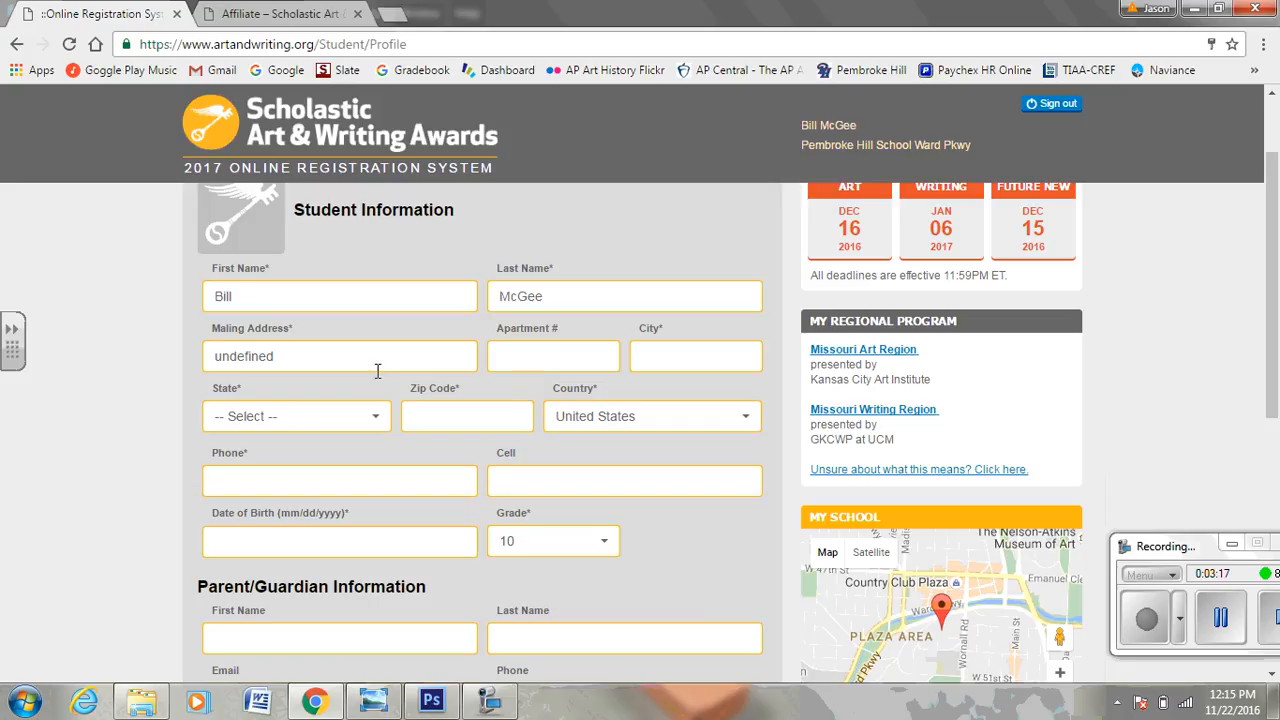
Replace 'undefined' with the student's mailing address, and enter city, state MO (Missouri) and zip code.
left_click(340, 364)
double_click(340, 364)
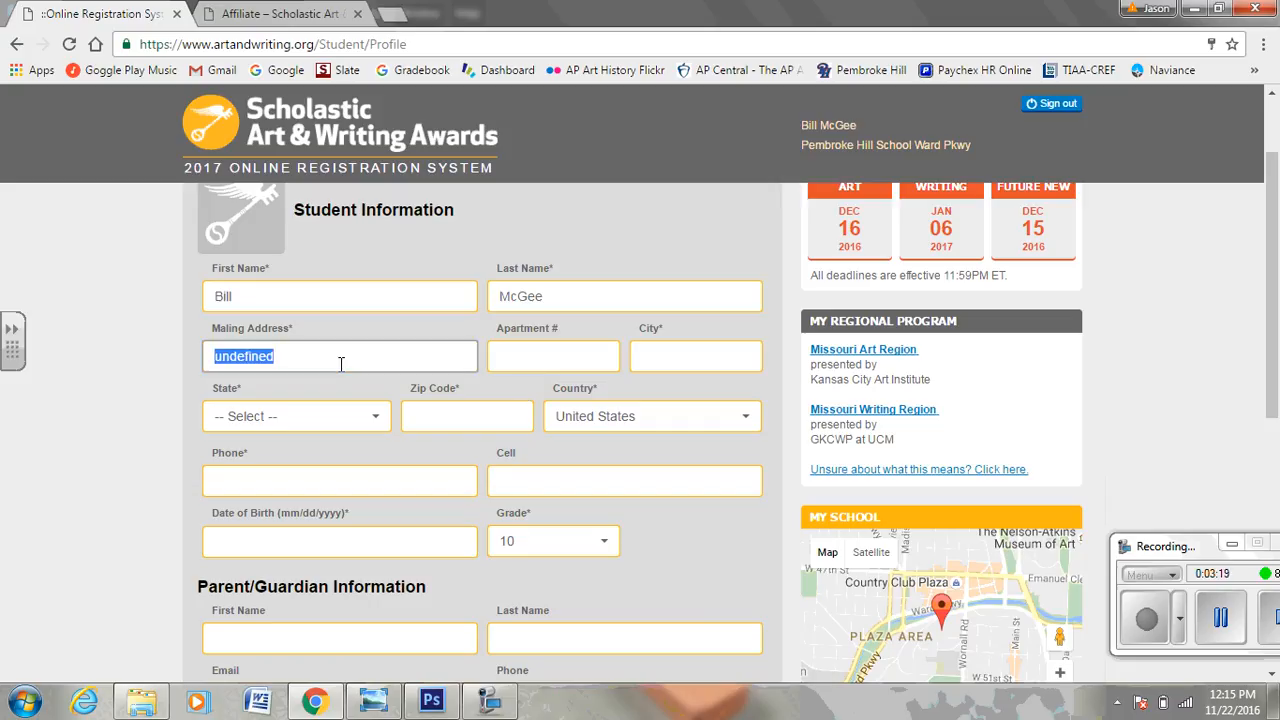
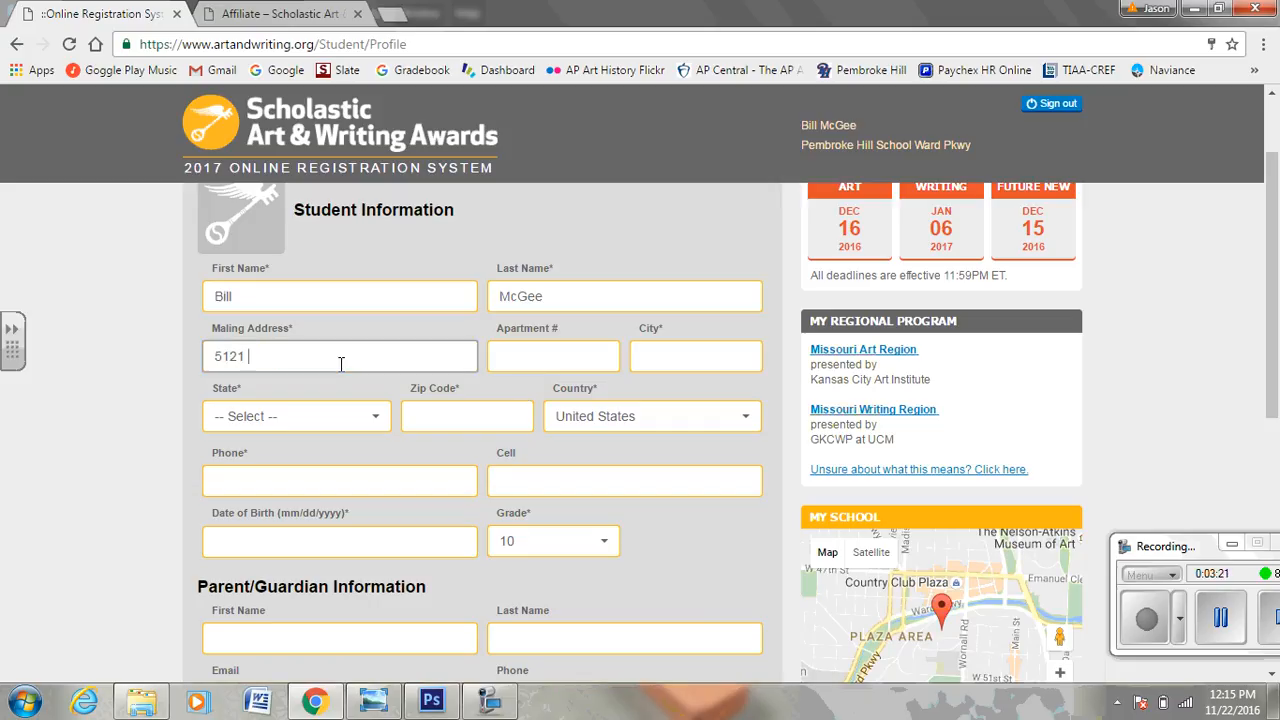
left_click(663, 349)
type("Kansa")
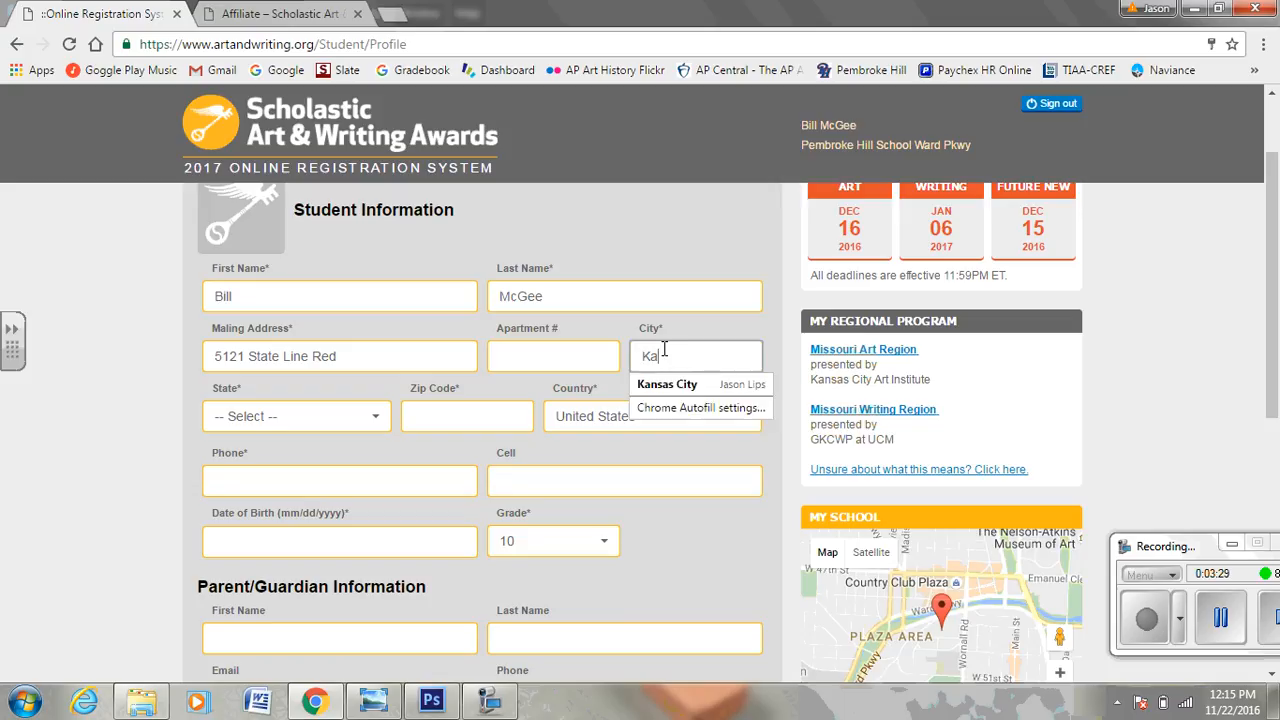
type("s Ciry")
key("BackSpace")
key("BackSpace")
type("ty")
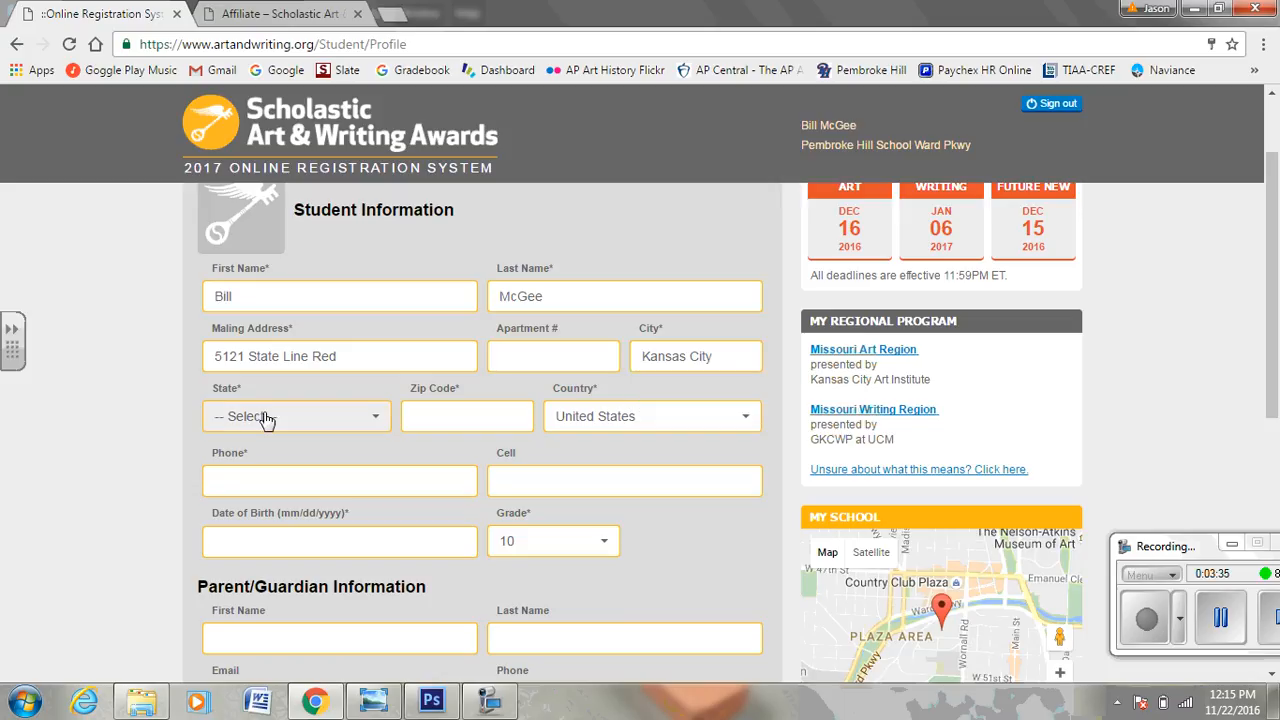
left_click(268, 416)
left_click_drag(487, 130, 478, 228)
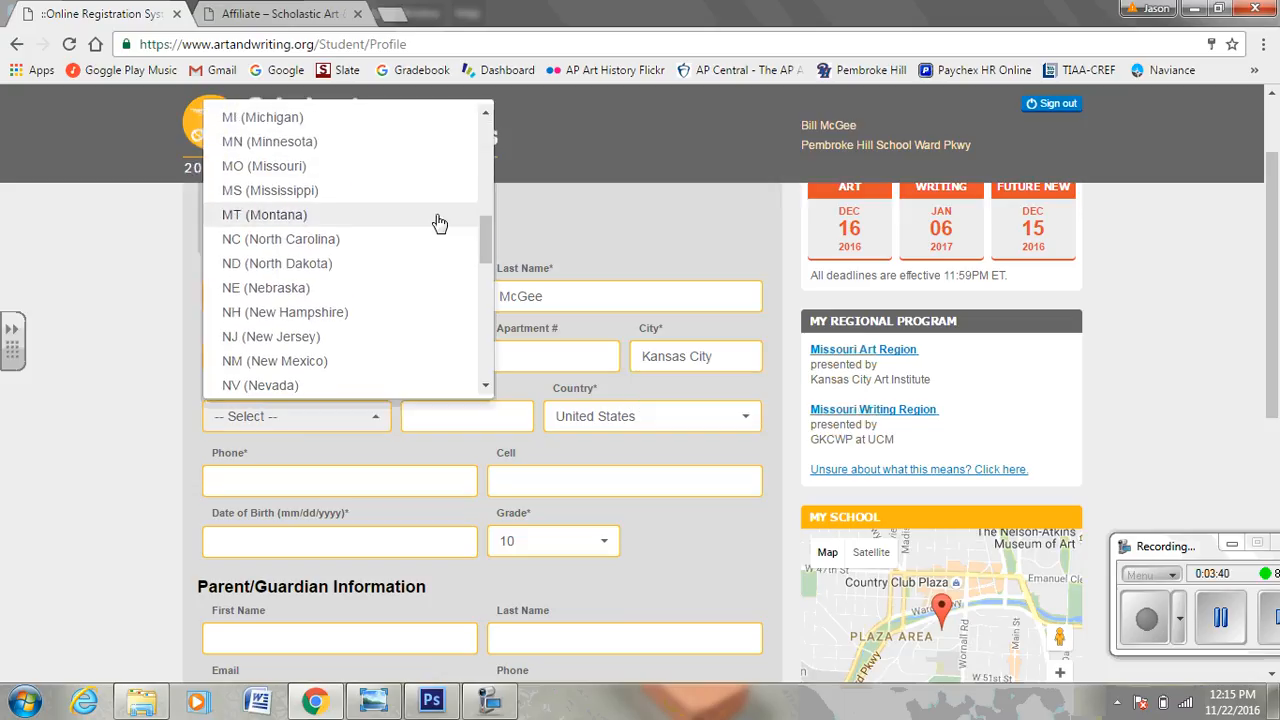
left_click(300, 168)
left_click(501, 421)
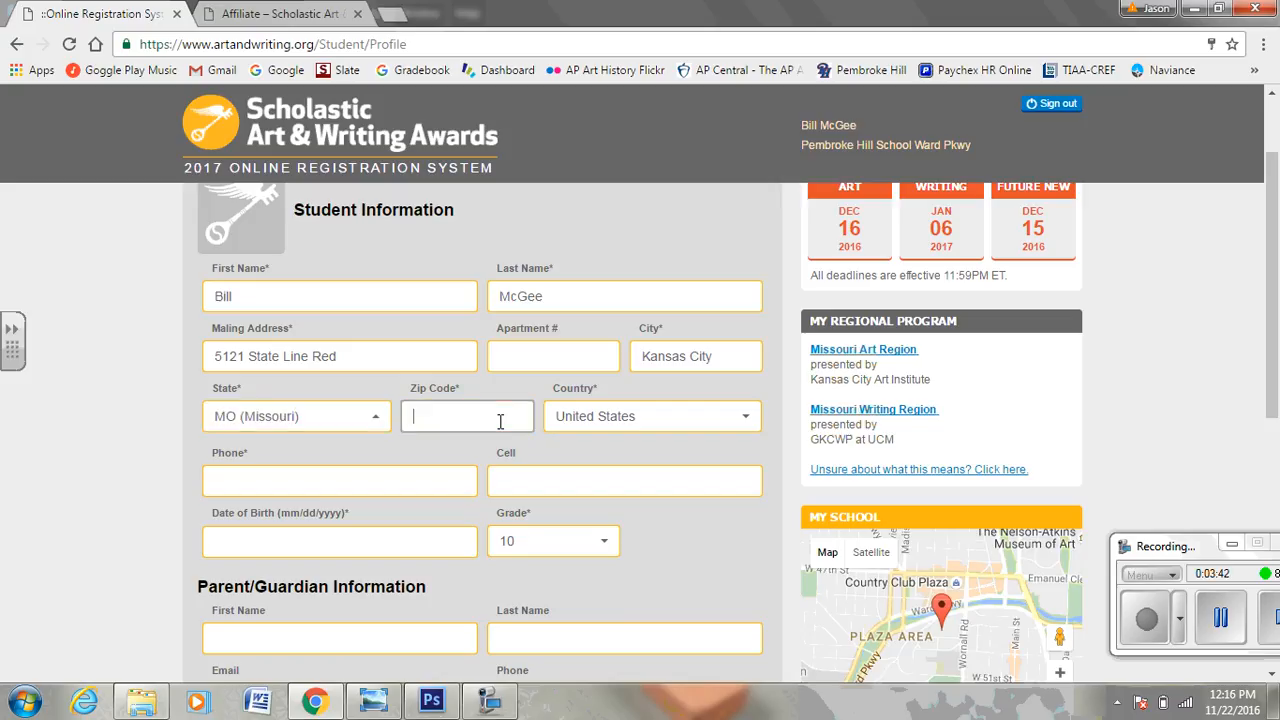
type("64112")
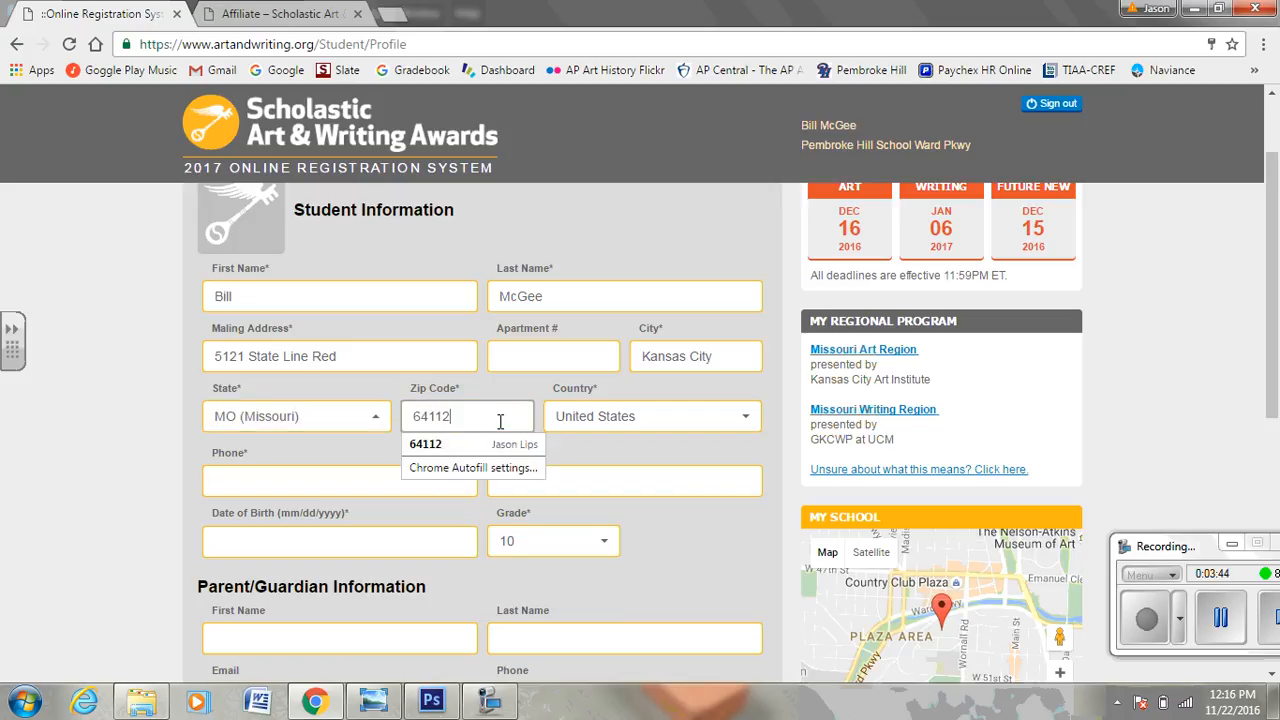
left_click(598, 444)
Enter the student's phone number and date of birth, leaving Cell empty.
left_click(266, 486)
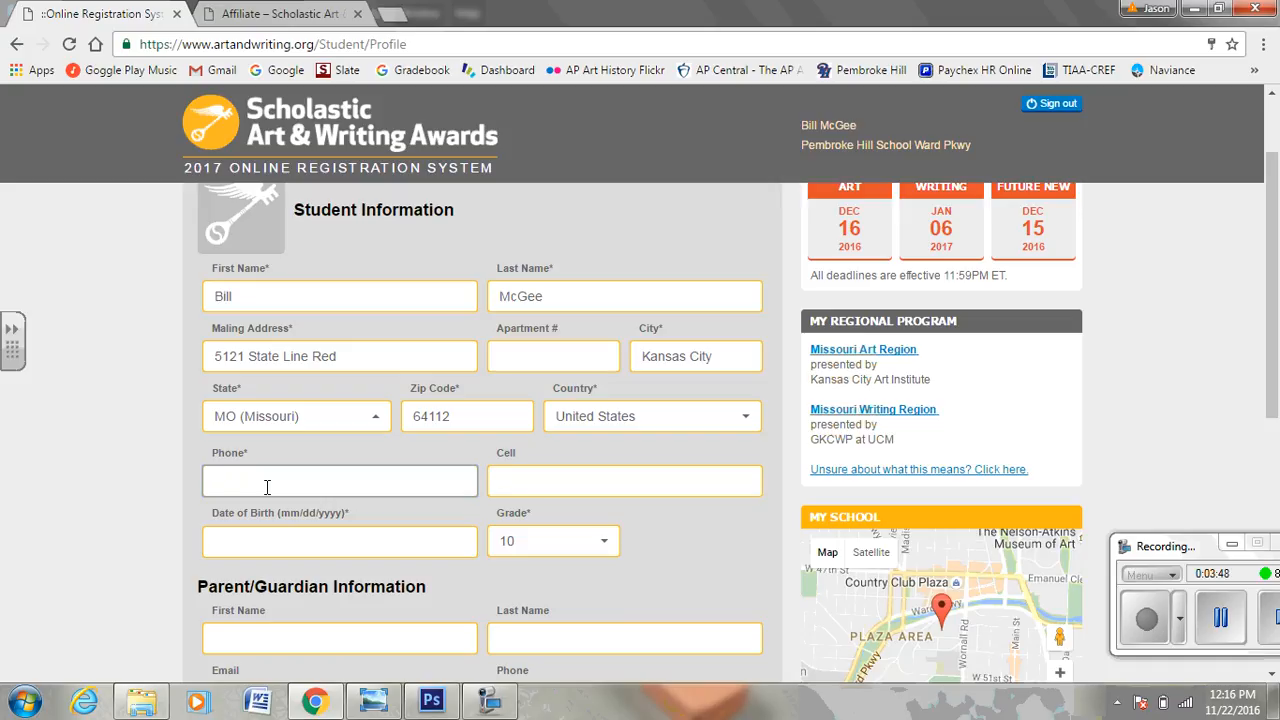
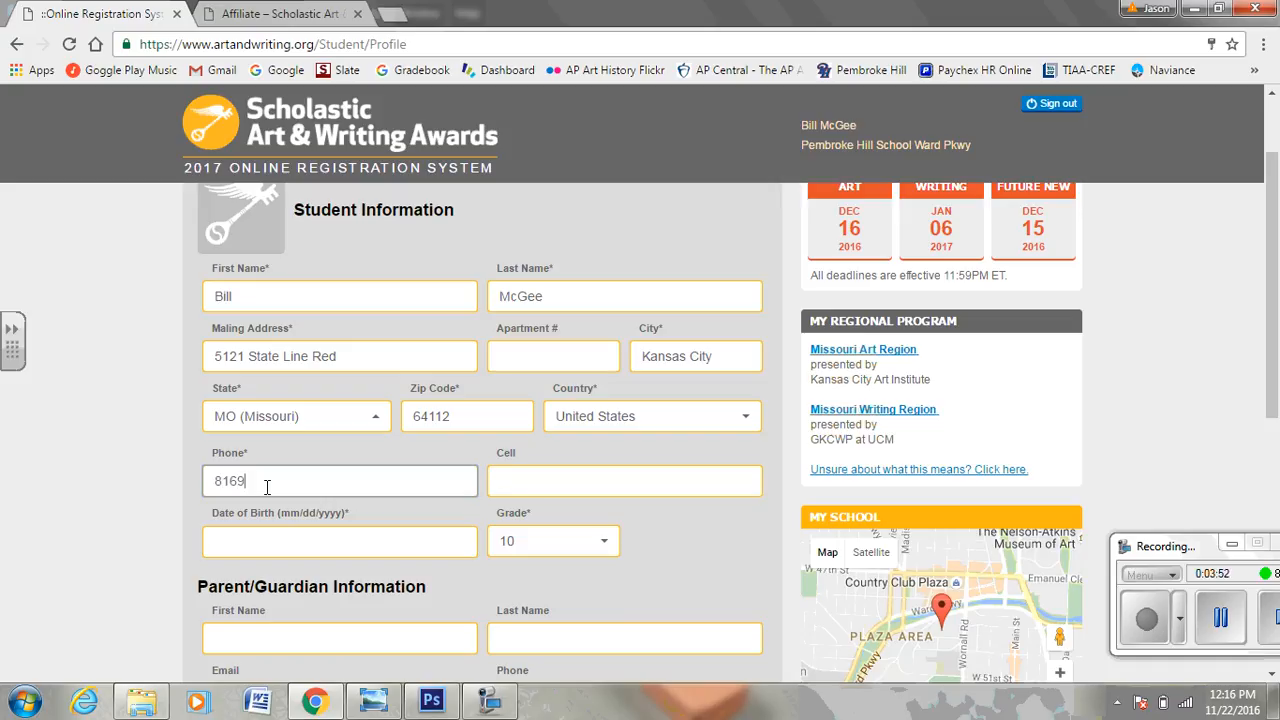
left_click(208, 581)
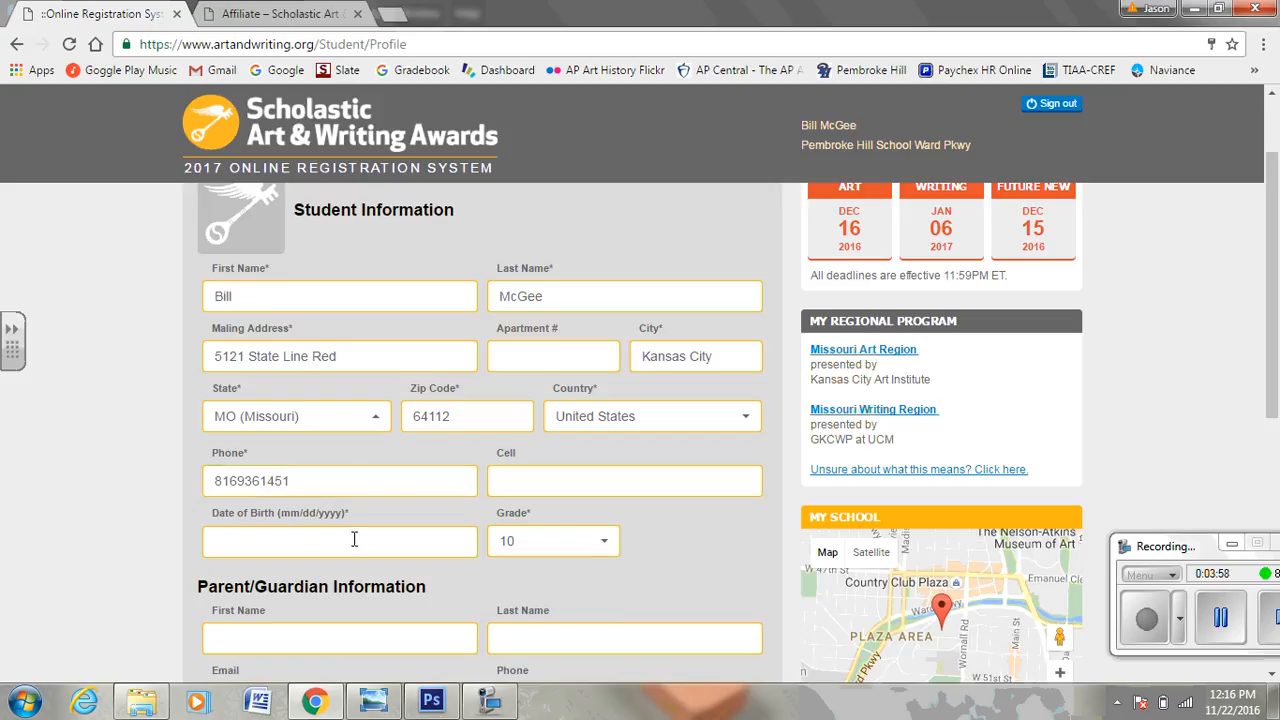
left_click(564, 479)
left_click(123, 552)
left_click(267, 555)
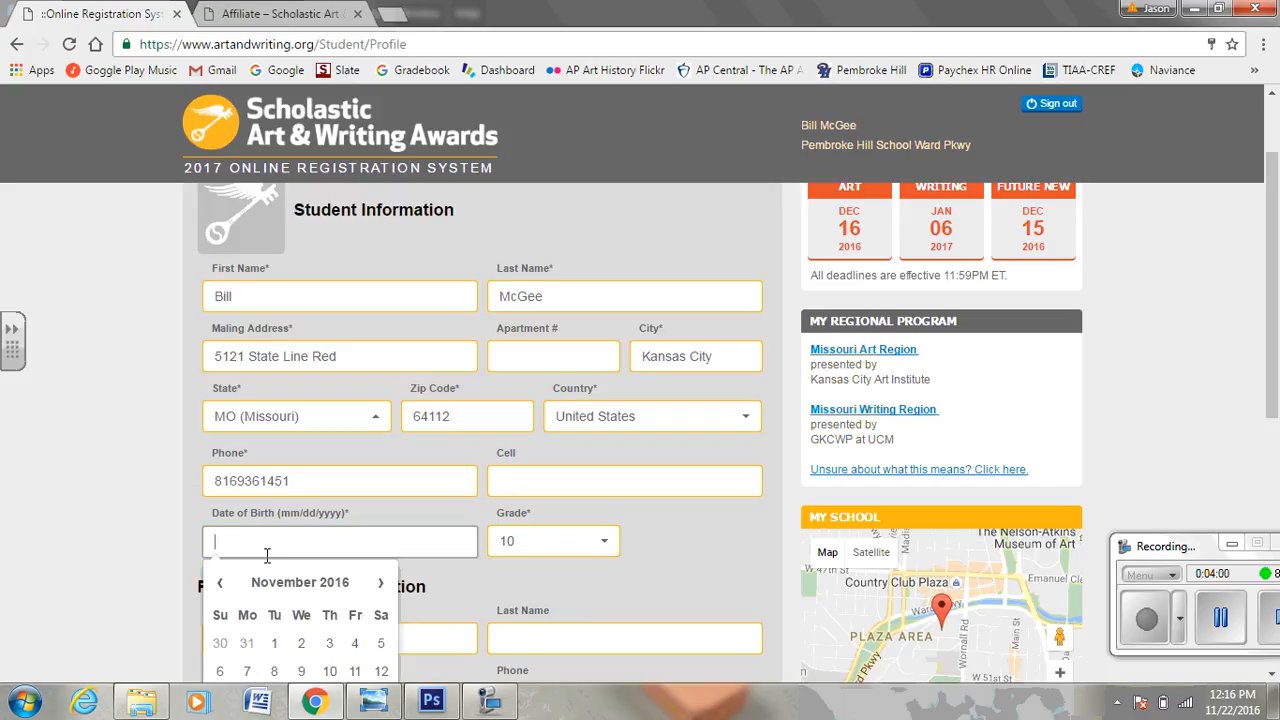
scroll(267, 555, "down", 2)
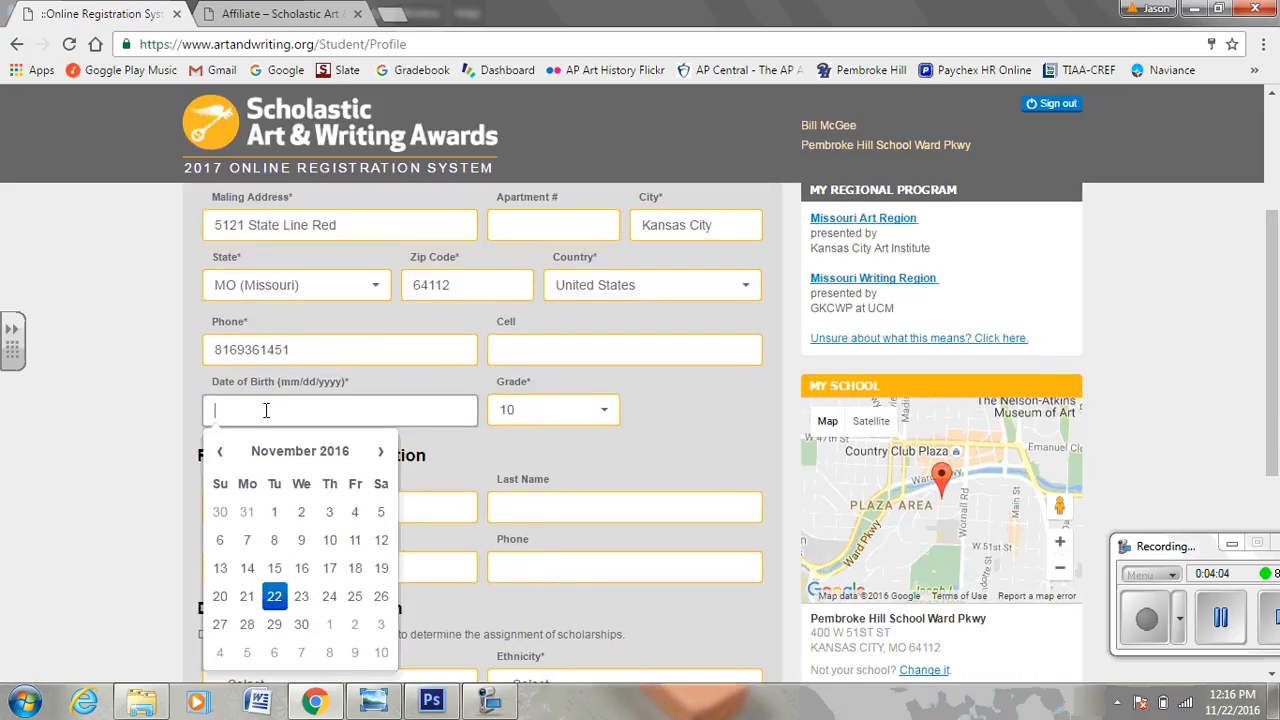
type("10/01/2000")
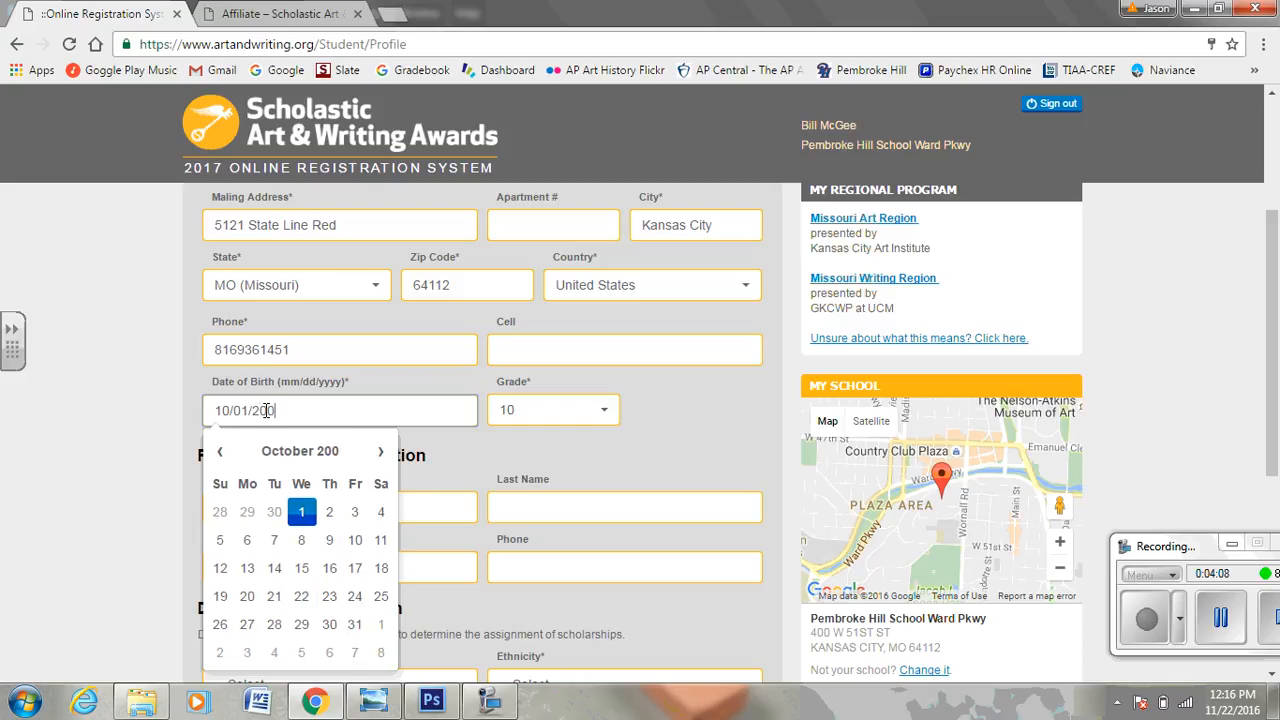
left_click(644, 400)
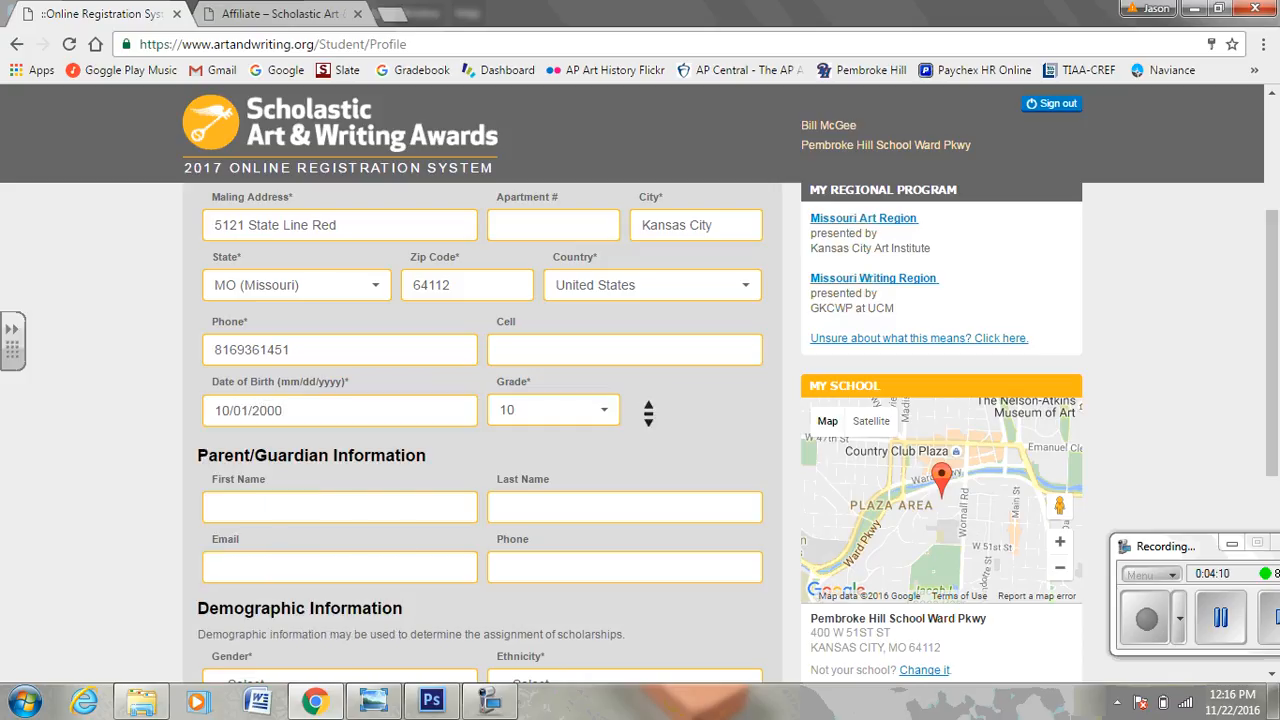
scroll(644, 400, "down", 1)
Fill in the parent/guardian's first and last name, e-mail address and phone number.
left_click(400, 410)
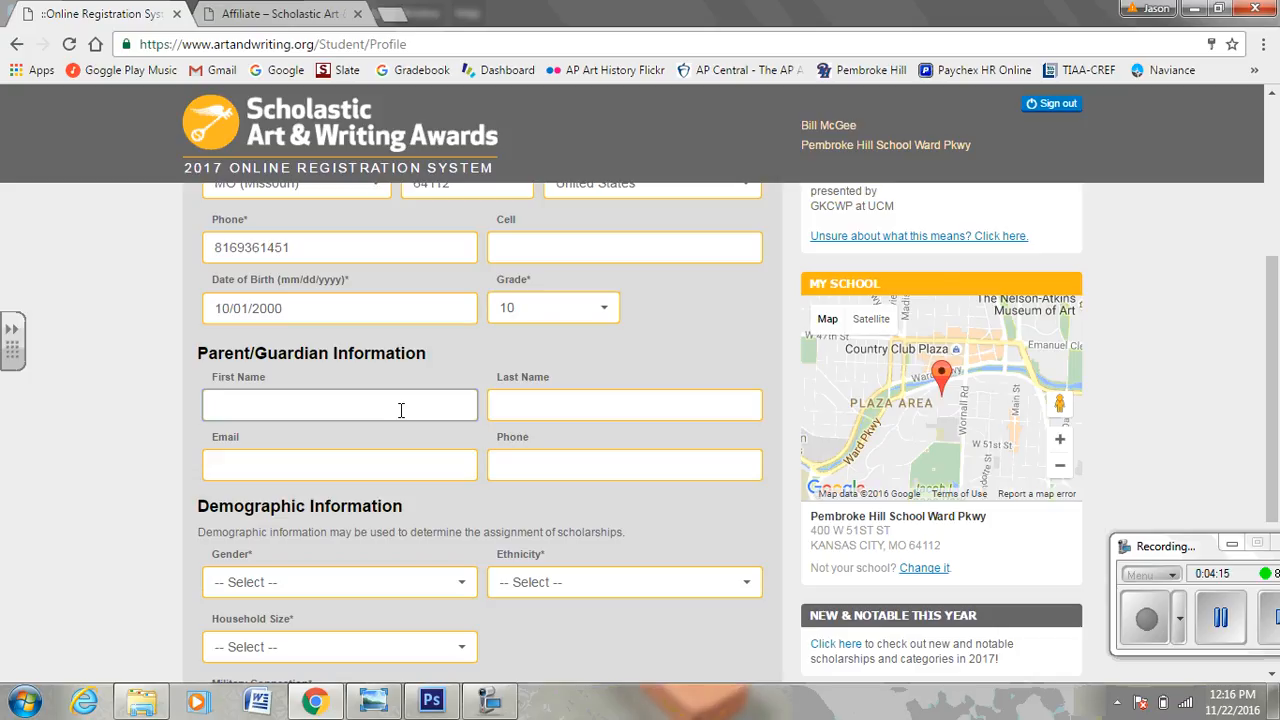
left_click(659, 413)
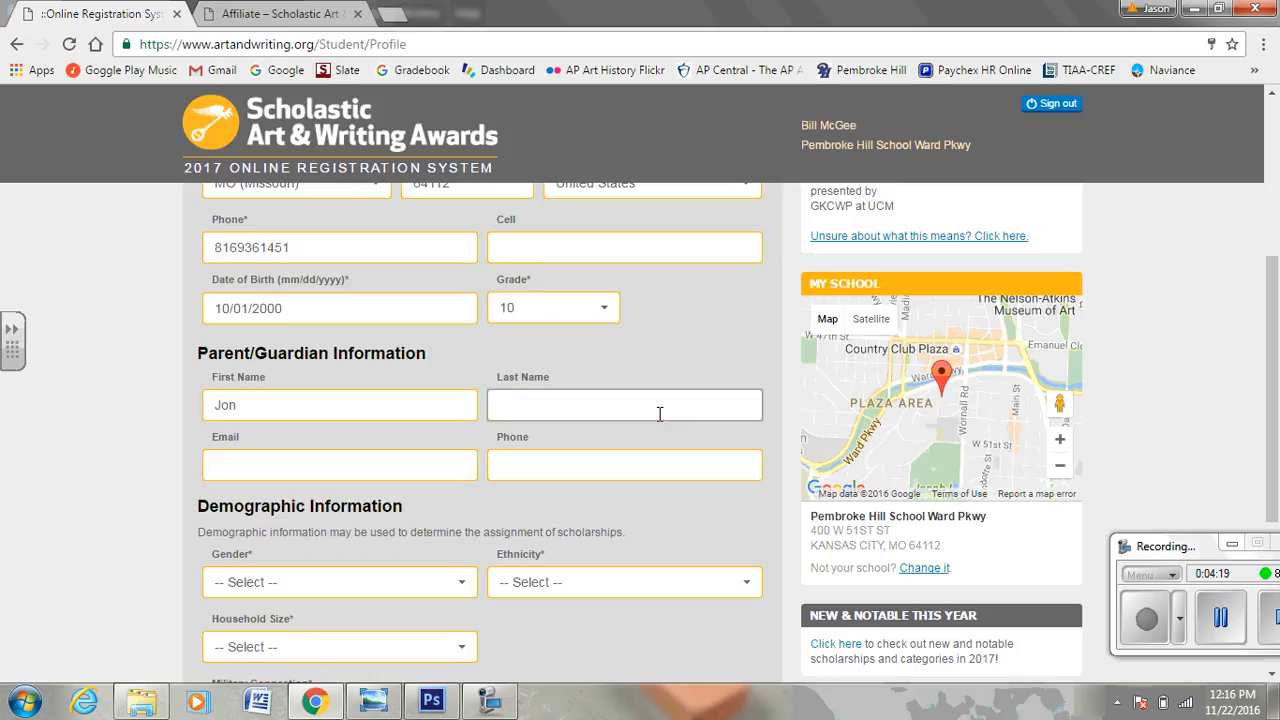
left_click(455, 465)
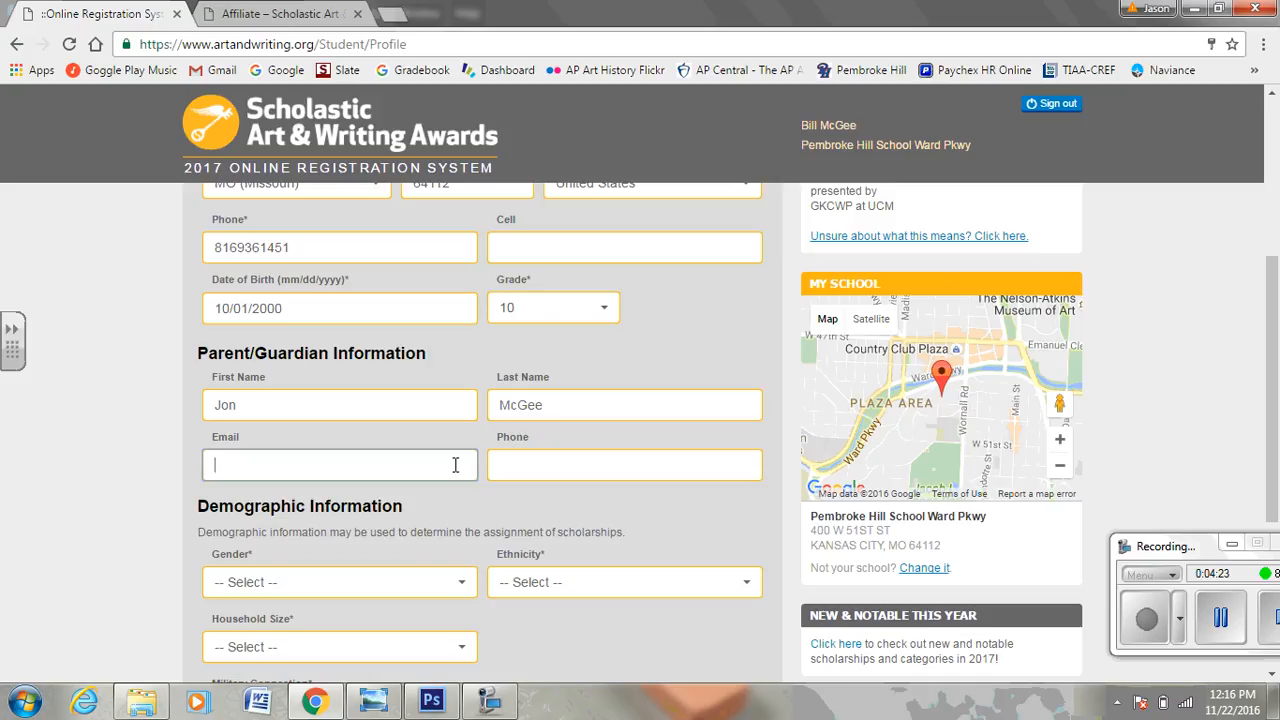
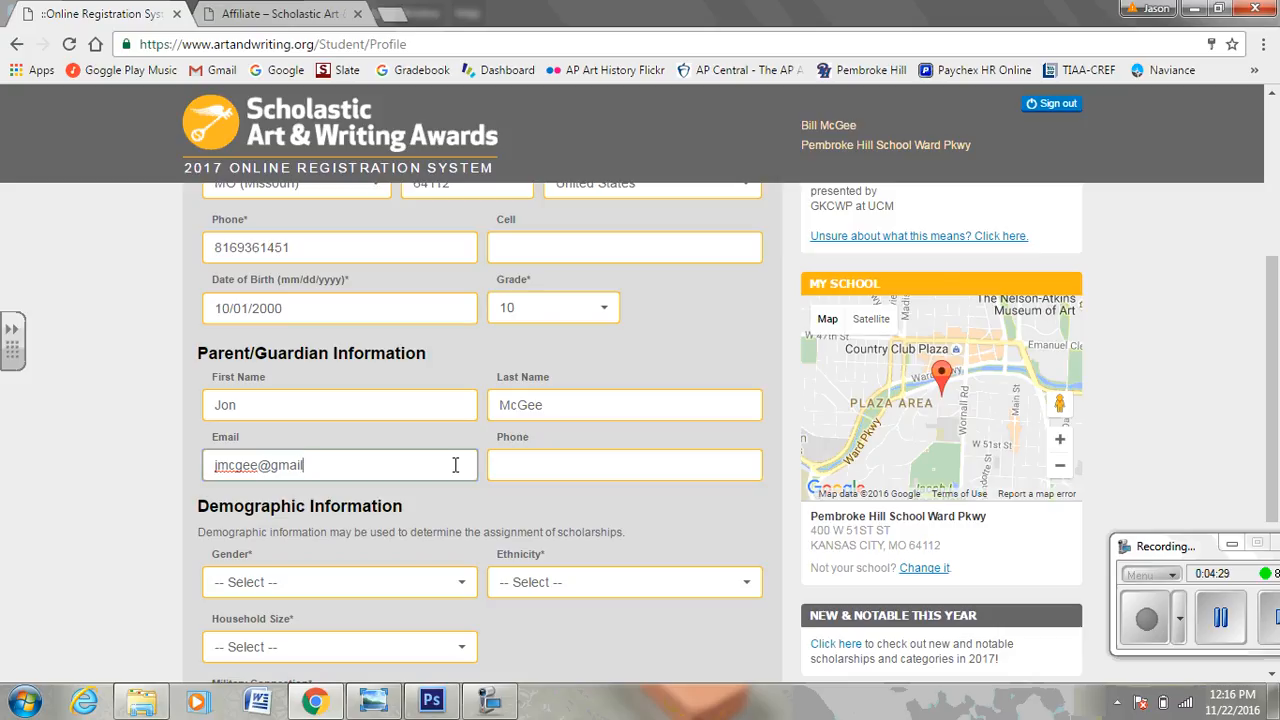
left_click(563, 471)
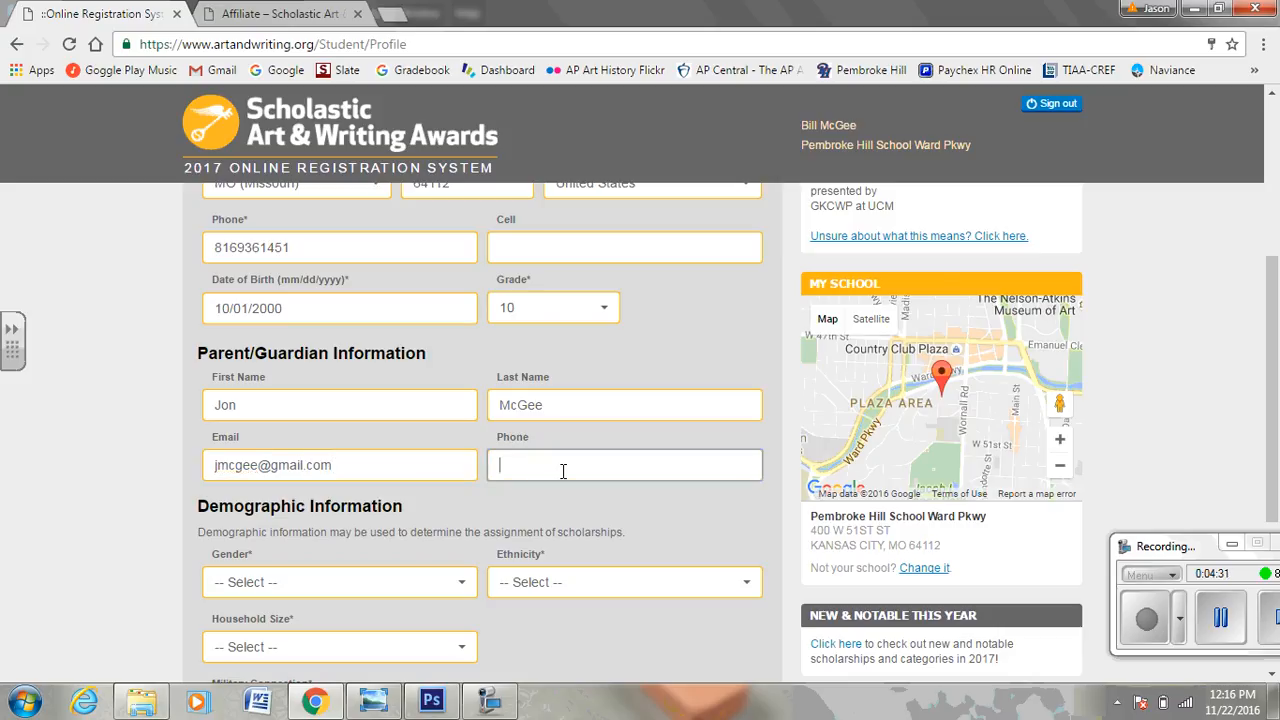
middle_click(447, 512)
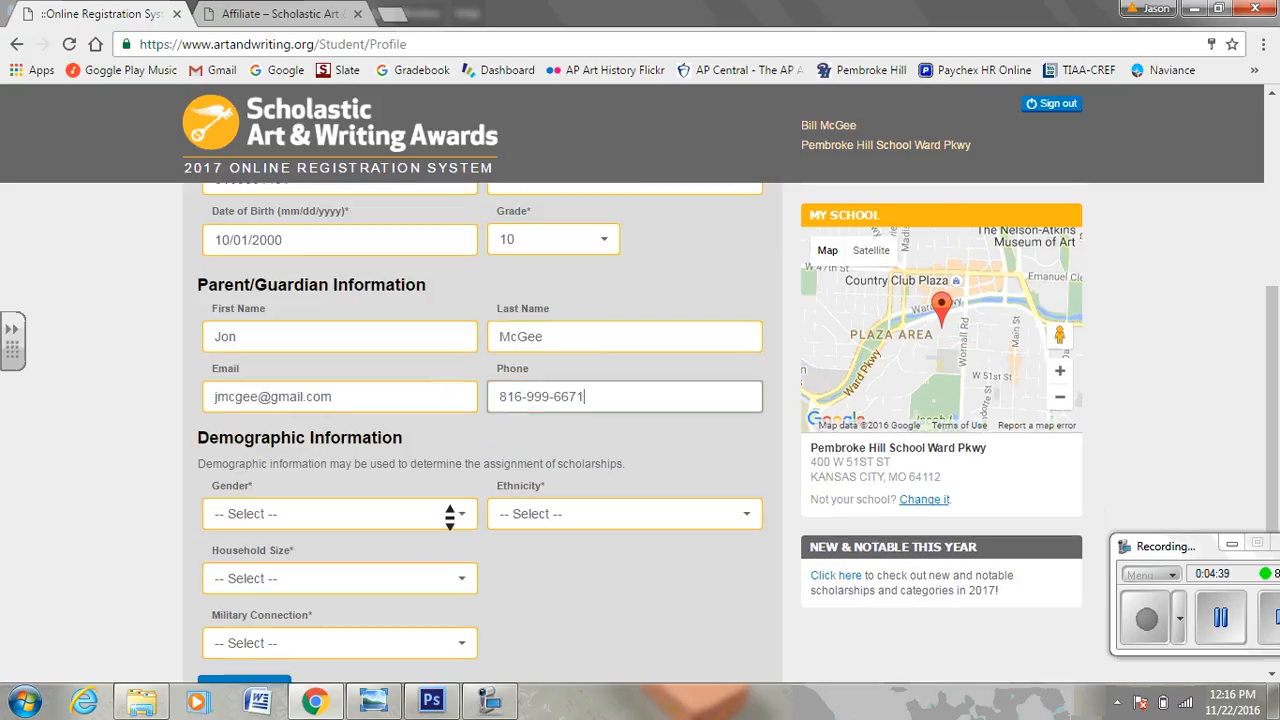
Attempt to save the profile, then set Gender to No Answer.
scroll(450, 517, "down", 1)
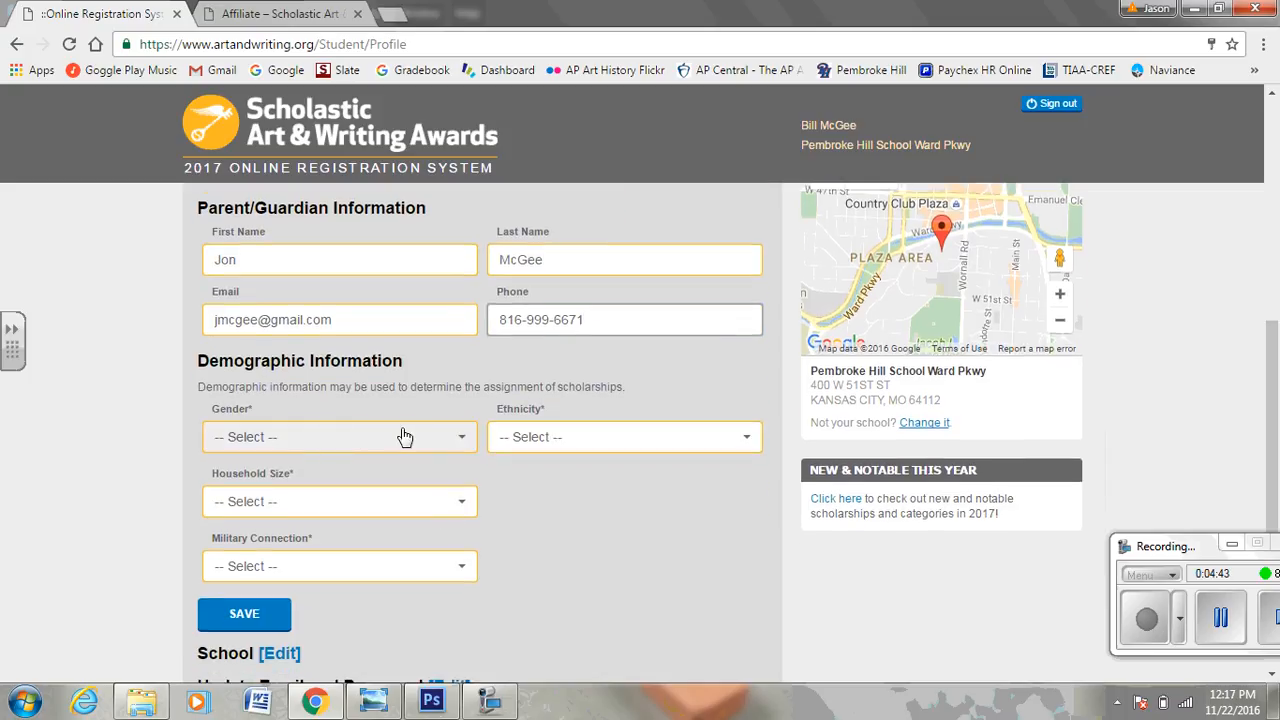
middle_click(606, 491)
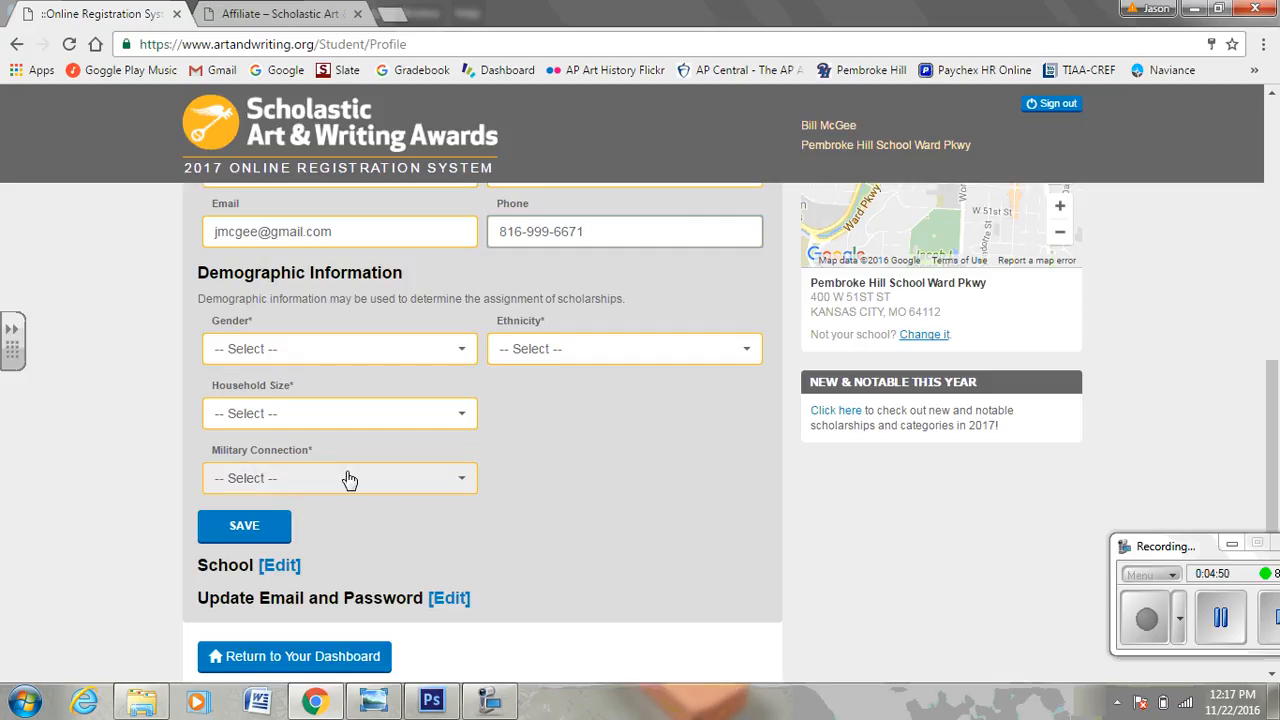
left_click(222, 533)
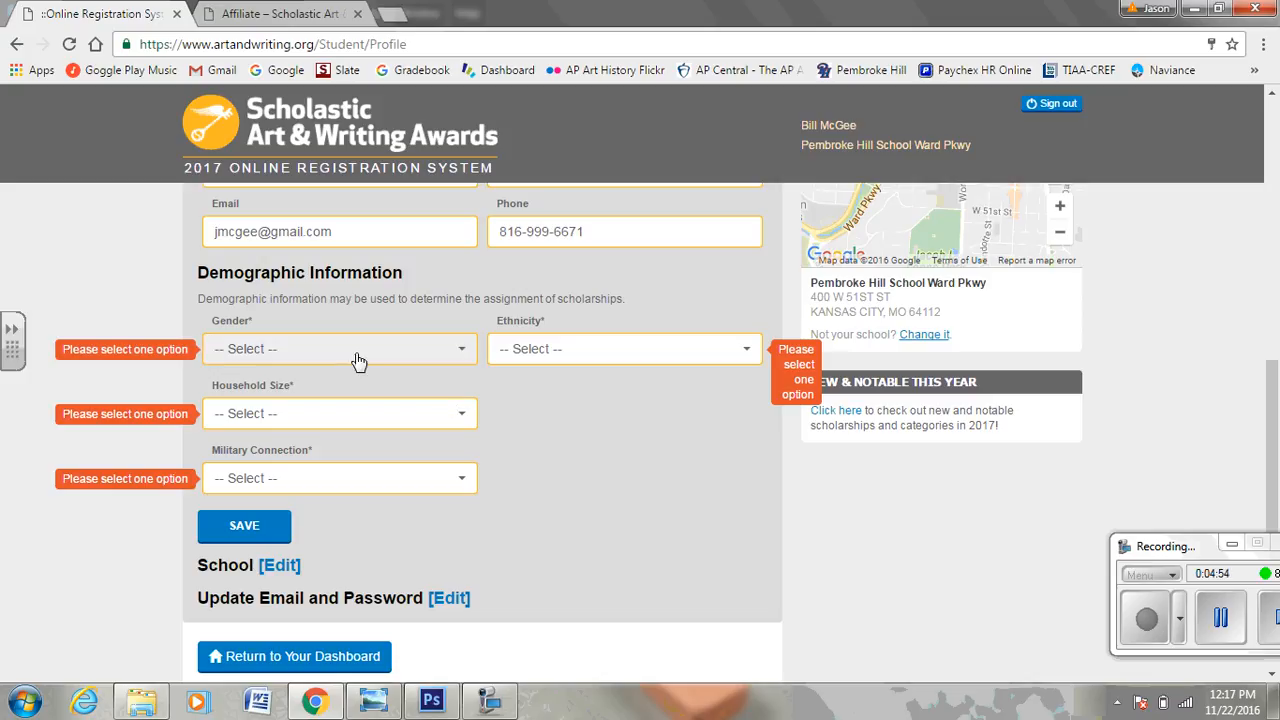
left_click(418, 358)
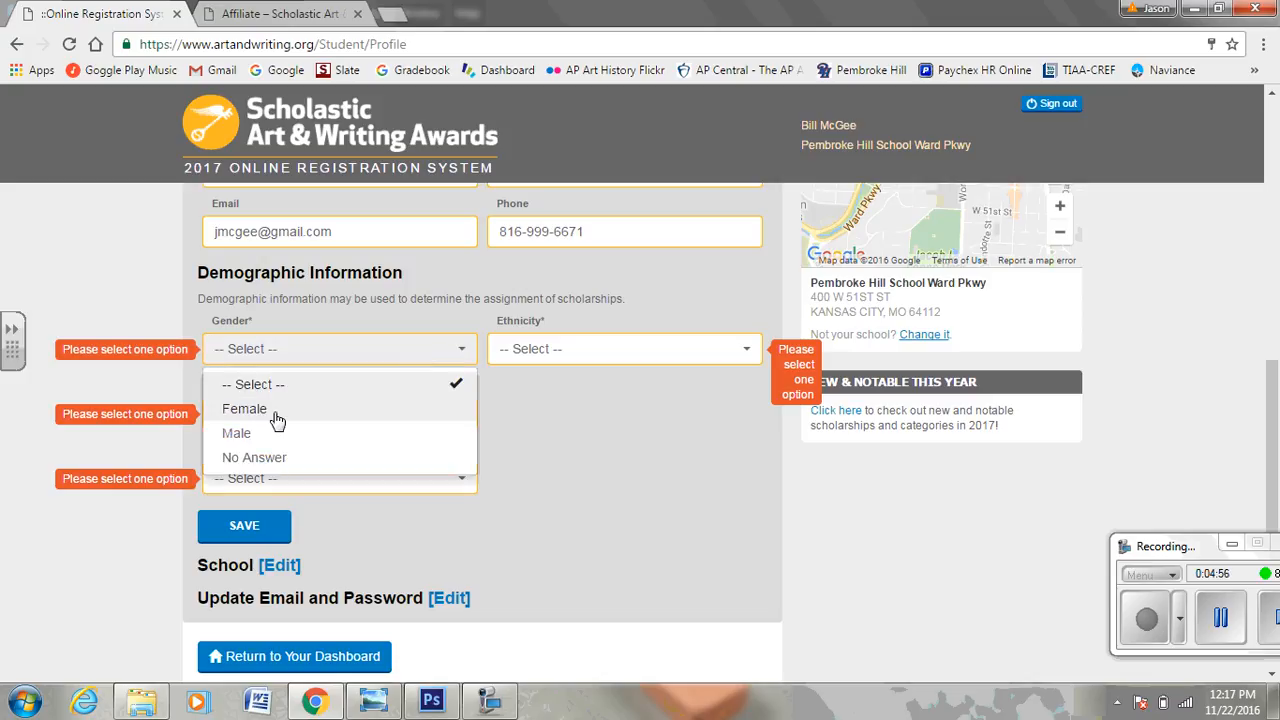
left_click(268, 434)
left_click(458, 352)
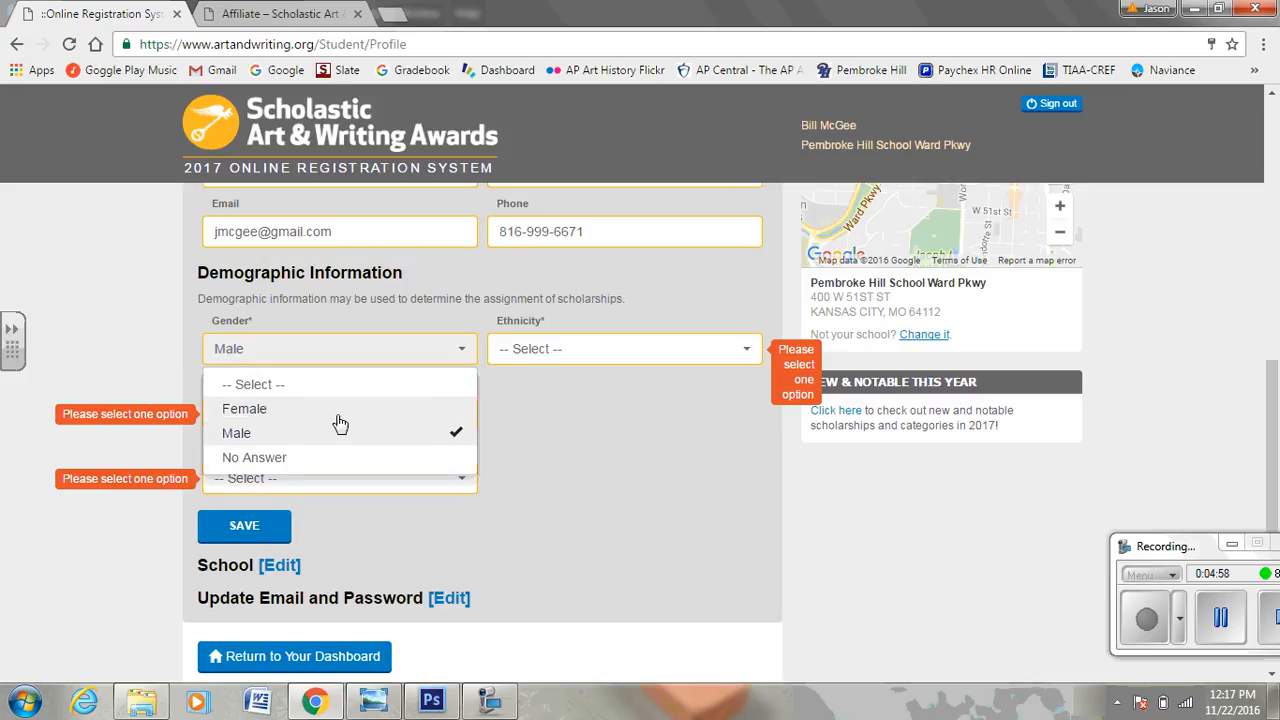
left_click(309, 461)
Set Household Size, Military Connection and Ethnicity to No Answer and save the profile.
left_click(390, 422)
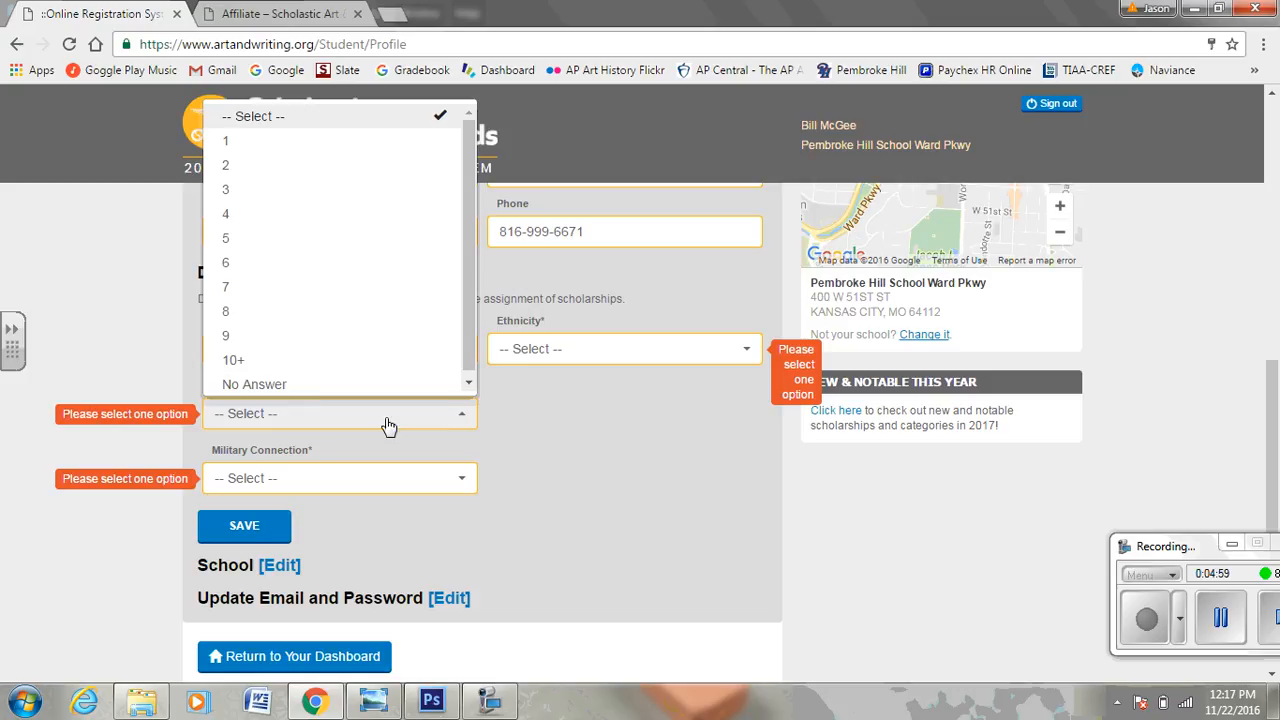
left_click(320, 386)
left_click(389, 480)
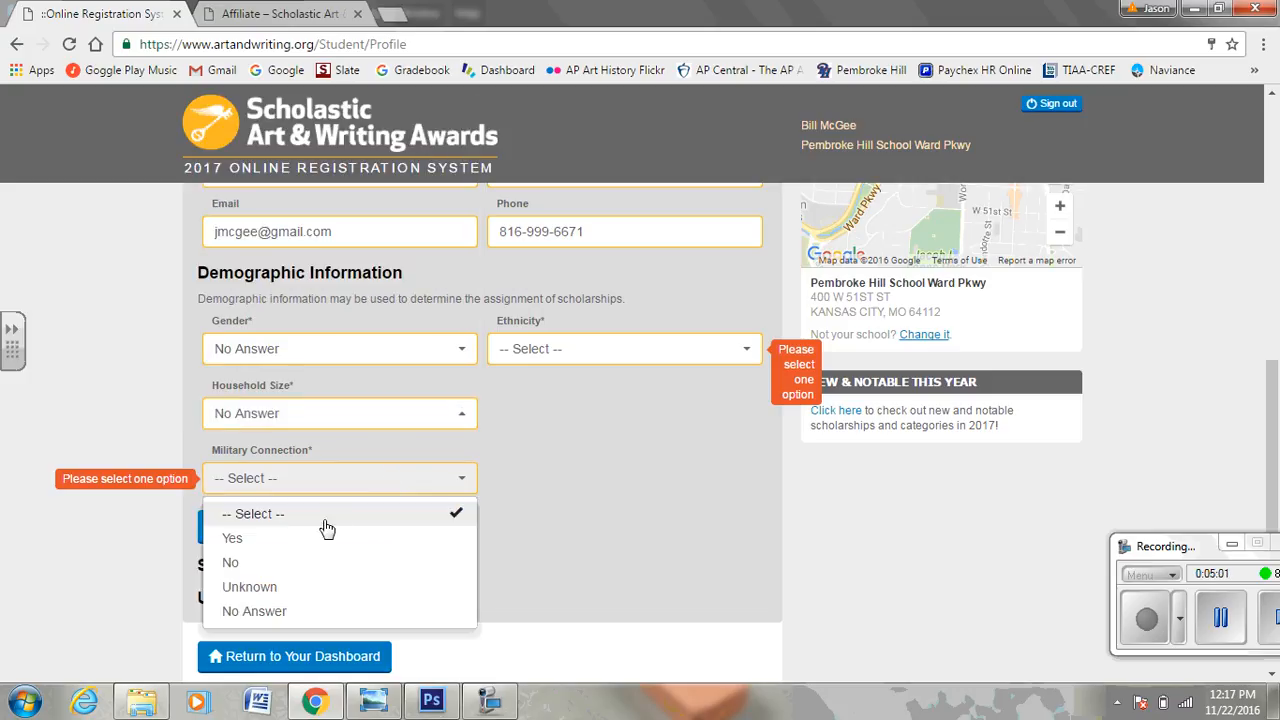
left_click(260, 610)
left_click(695, 346)
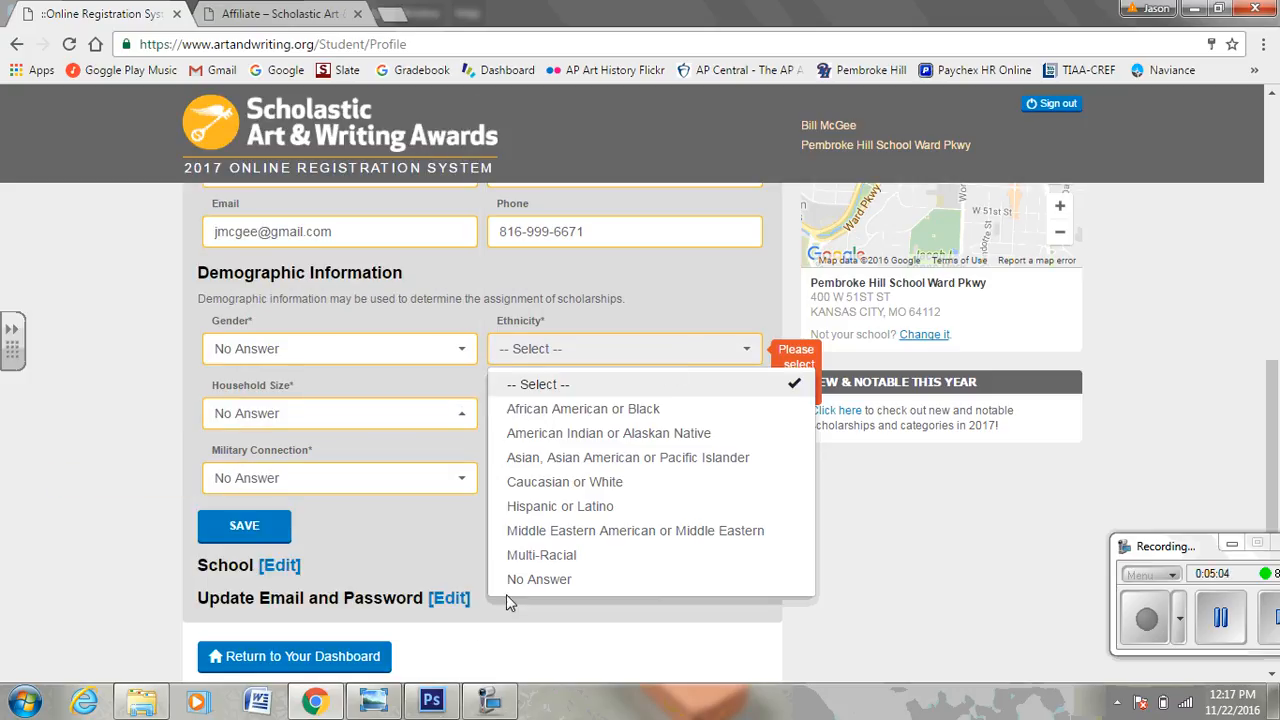
left_click(528, 580)
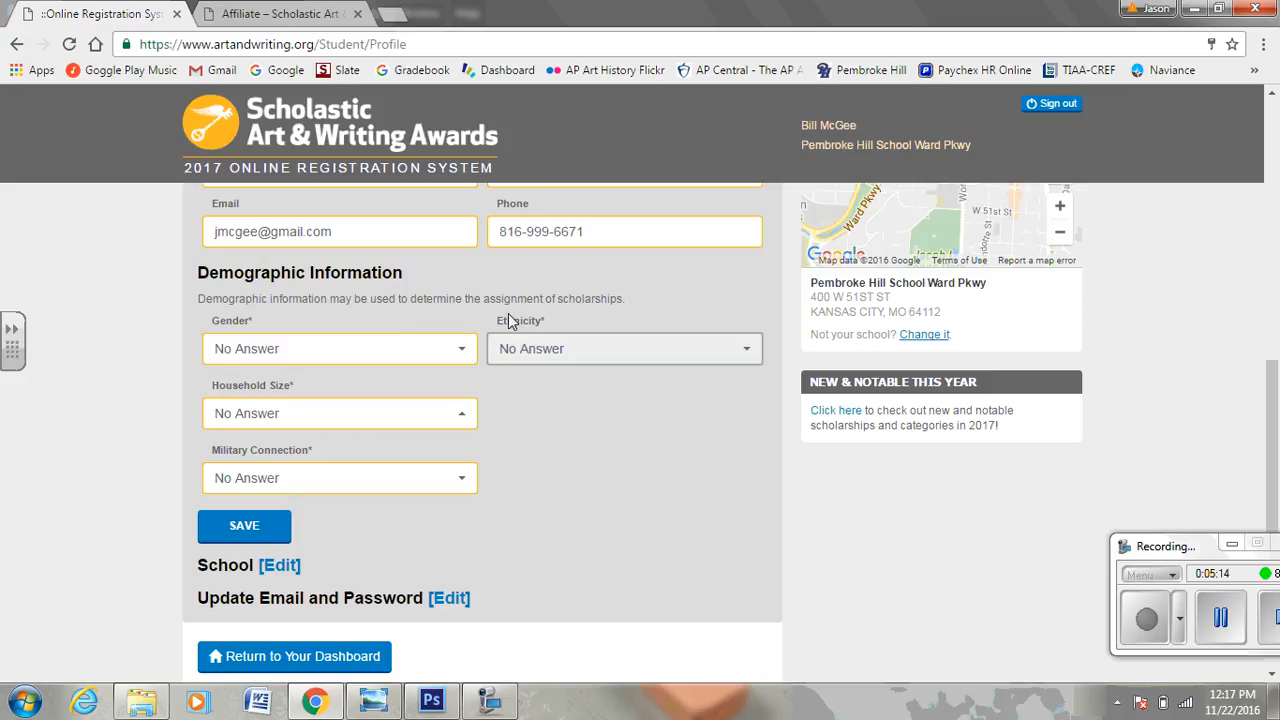
left_click(254, 527)
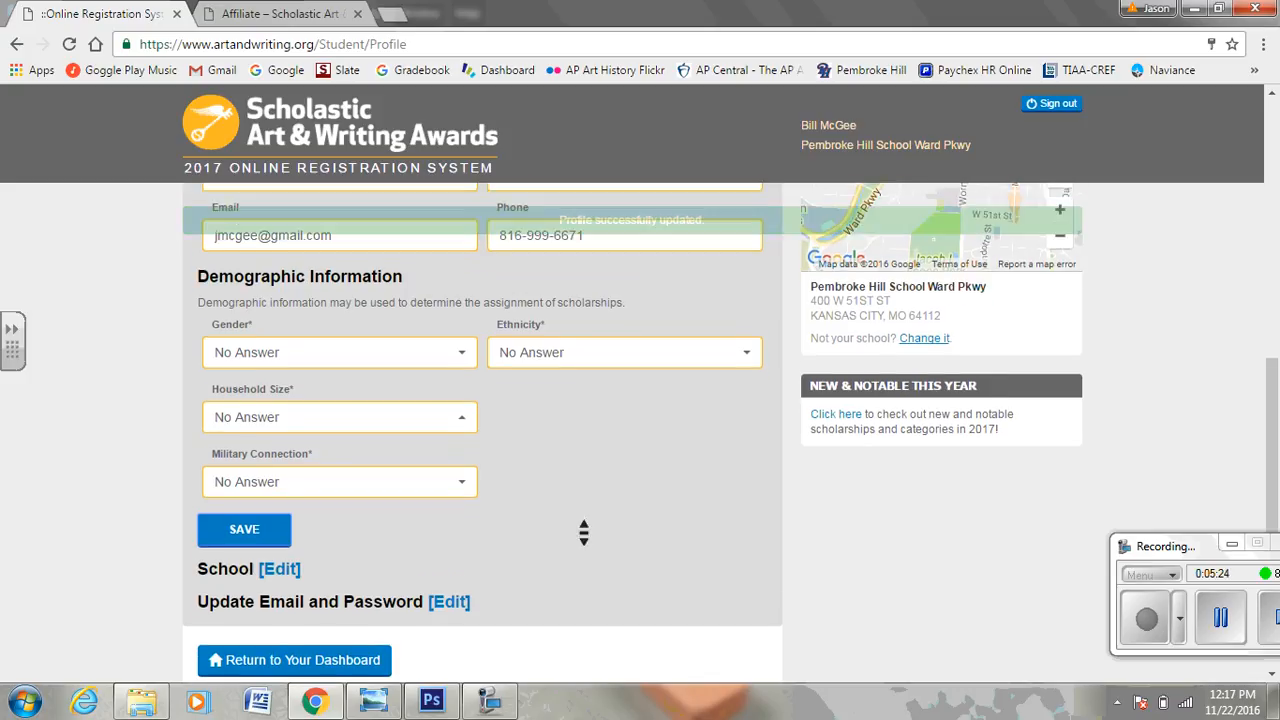
scroll(583, 527, "down", 1)
From the dashboard, add a new work titled 'Pool Table'.
left_click(310, 578)
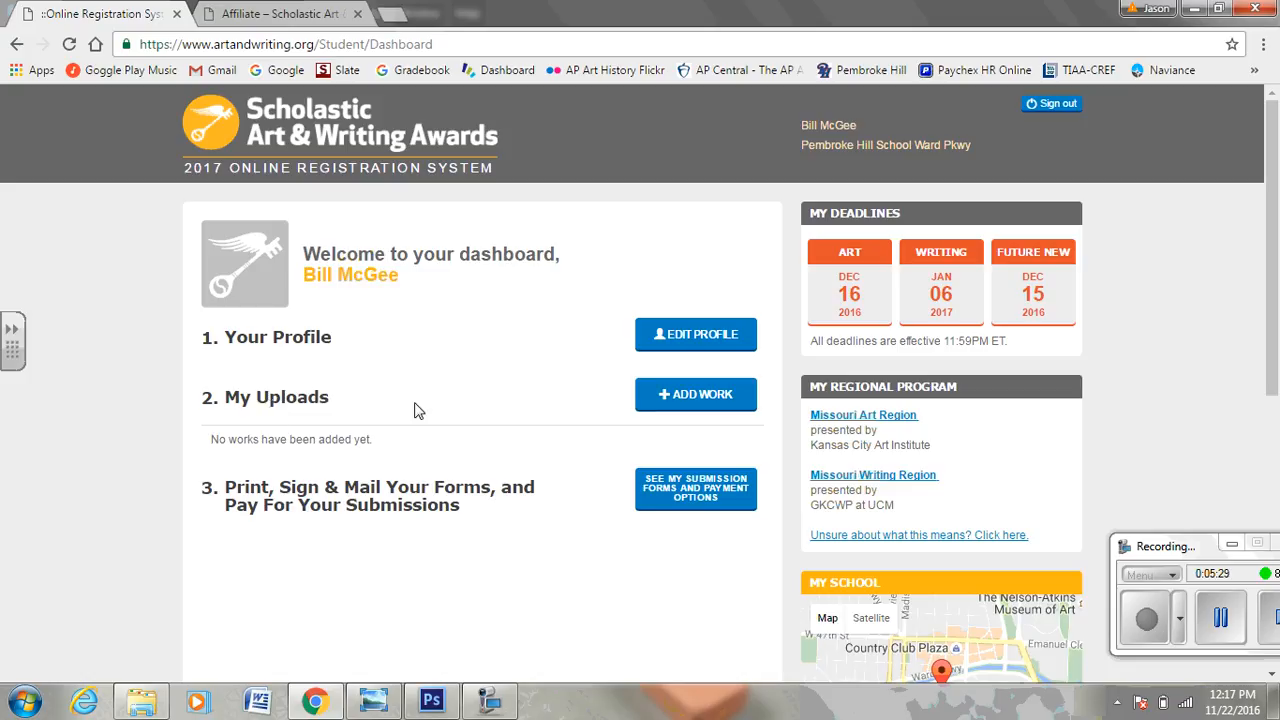
left_click(740, 403)
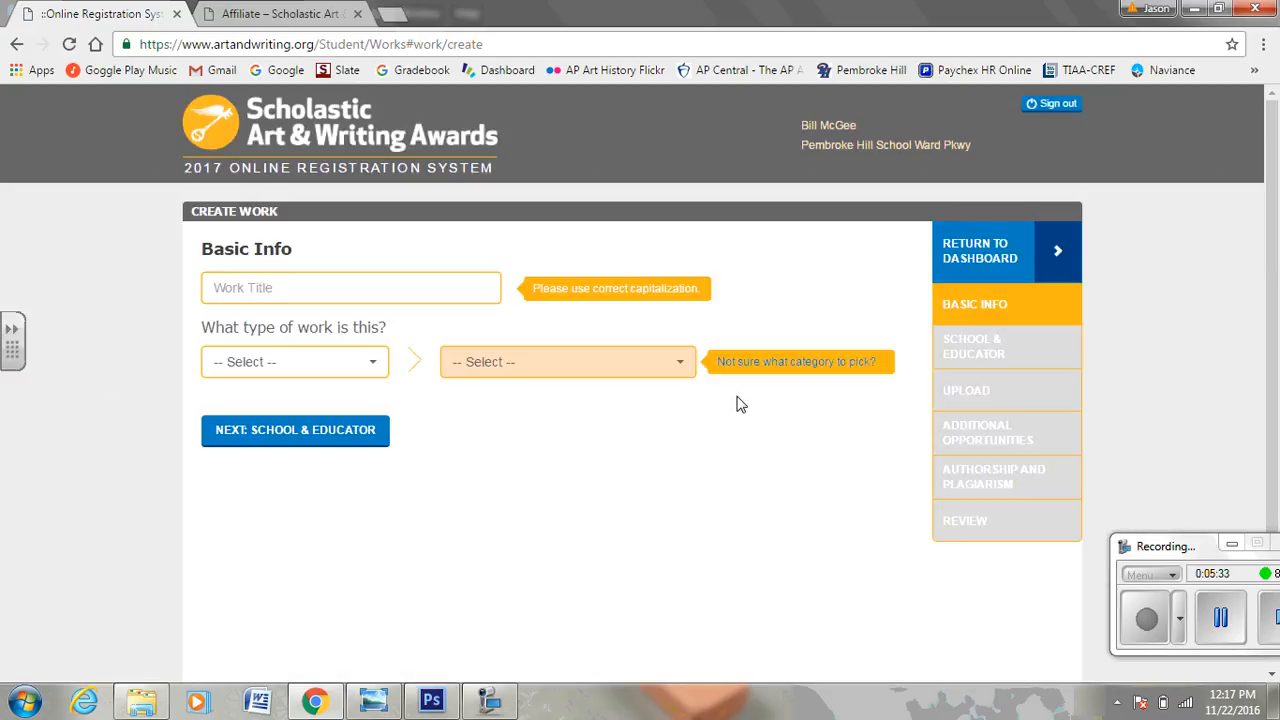
left_click(287, 289)
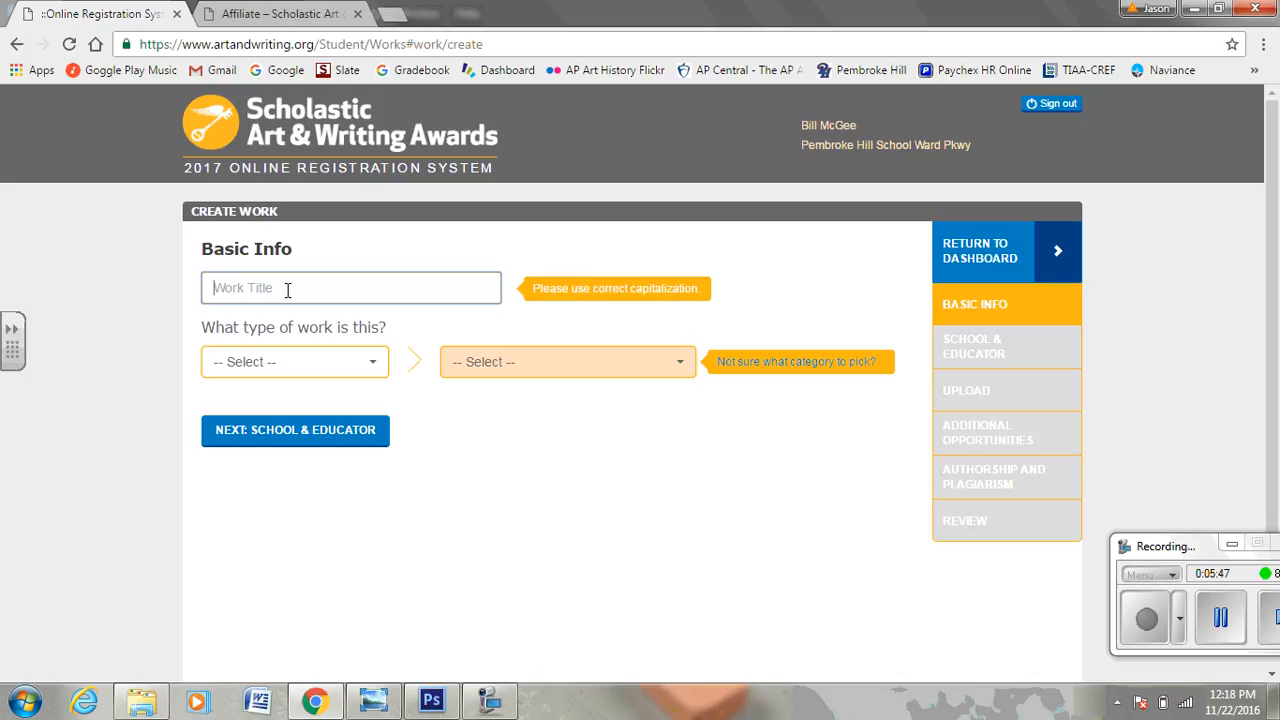
type("Pool Table")
Make it an Art entry in the Sculpture category and save the Basic Info.
left_click(338, 364)
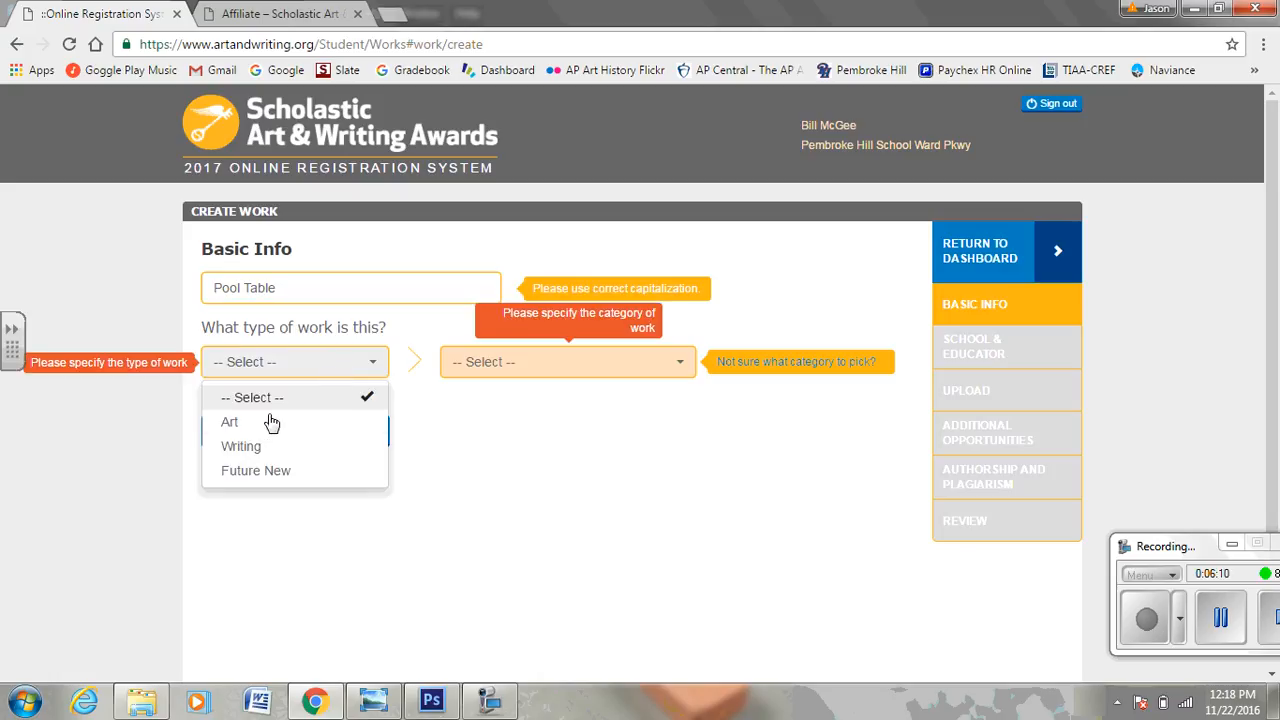
left_click(236, 426)
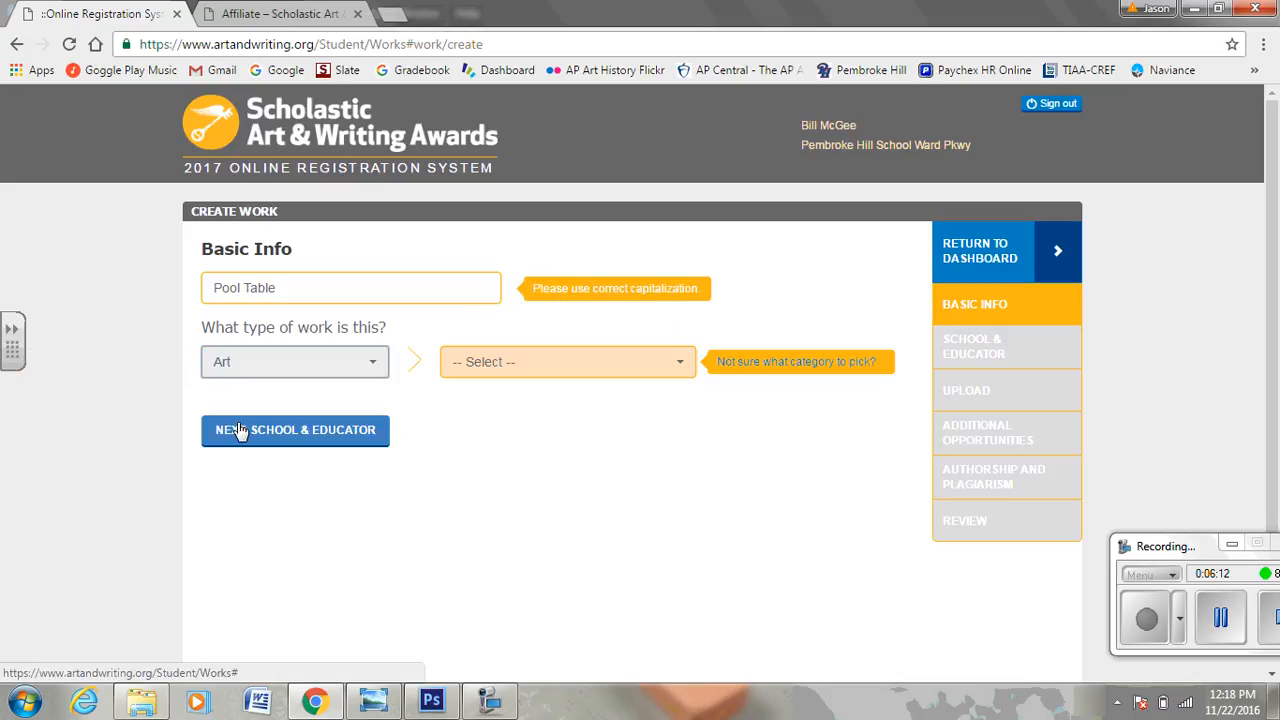
left_click(600, 366)
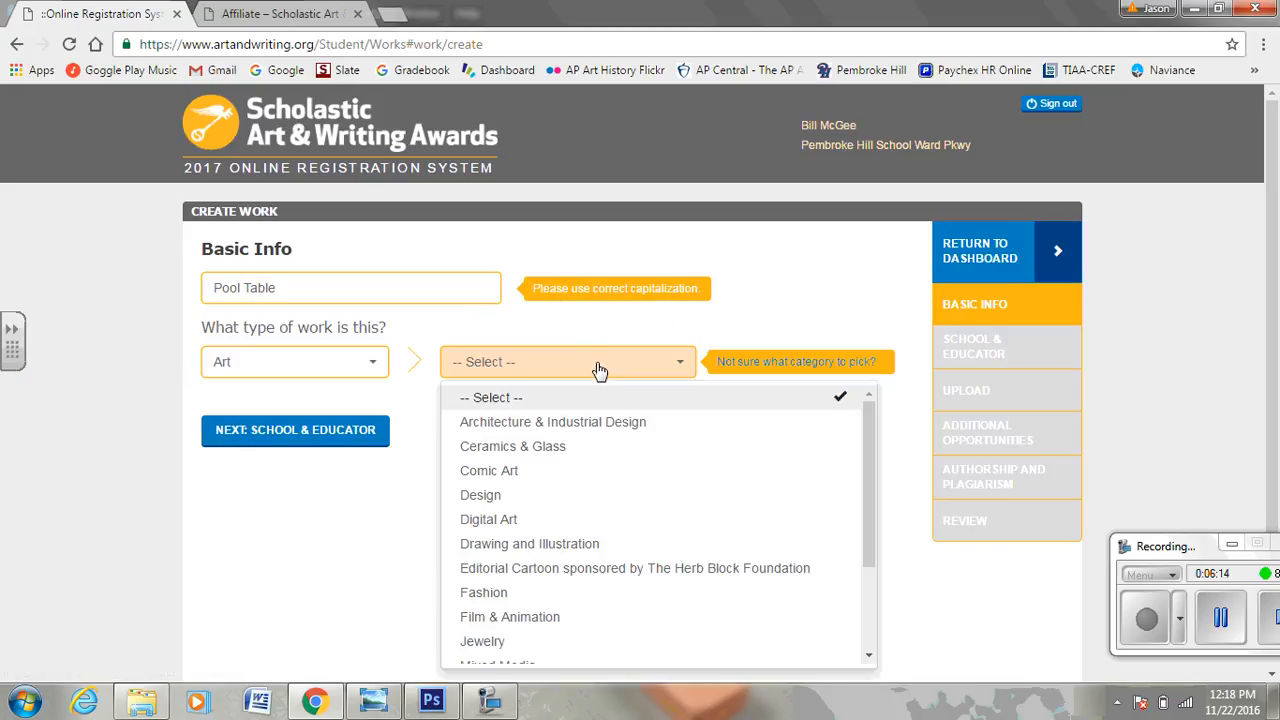
mouse_move(869, 421)
left_mouse_down()
mouse_move(865, 570)
mouse_move(860, 548)
left_mouse_up()
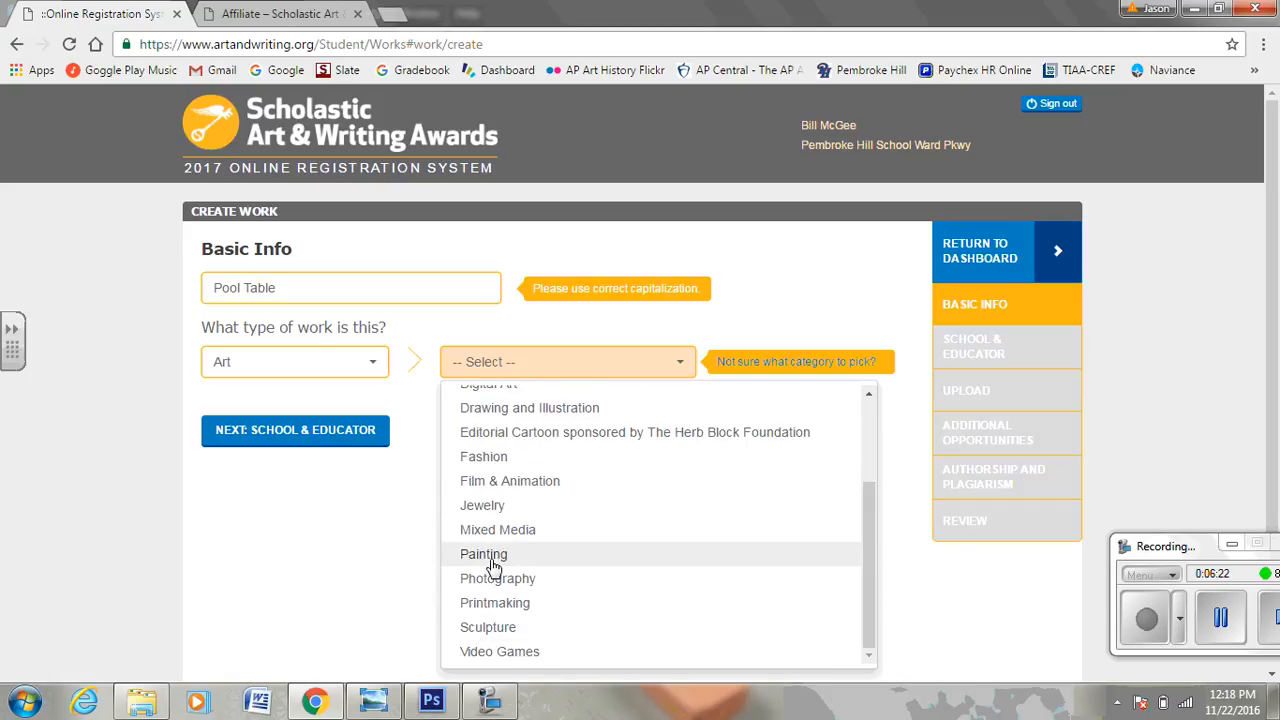
left_click(487, 627)
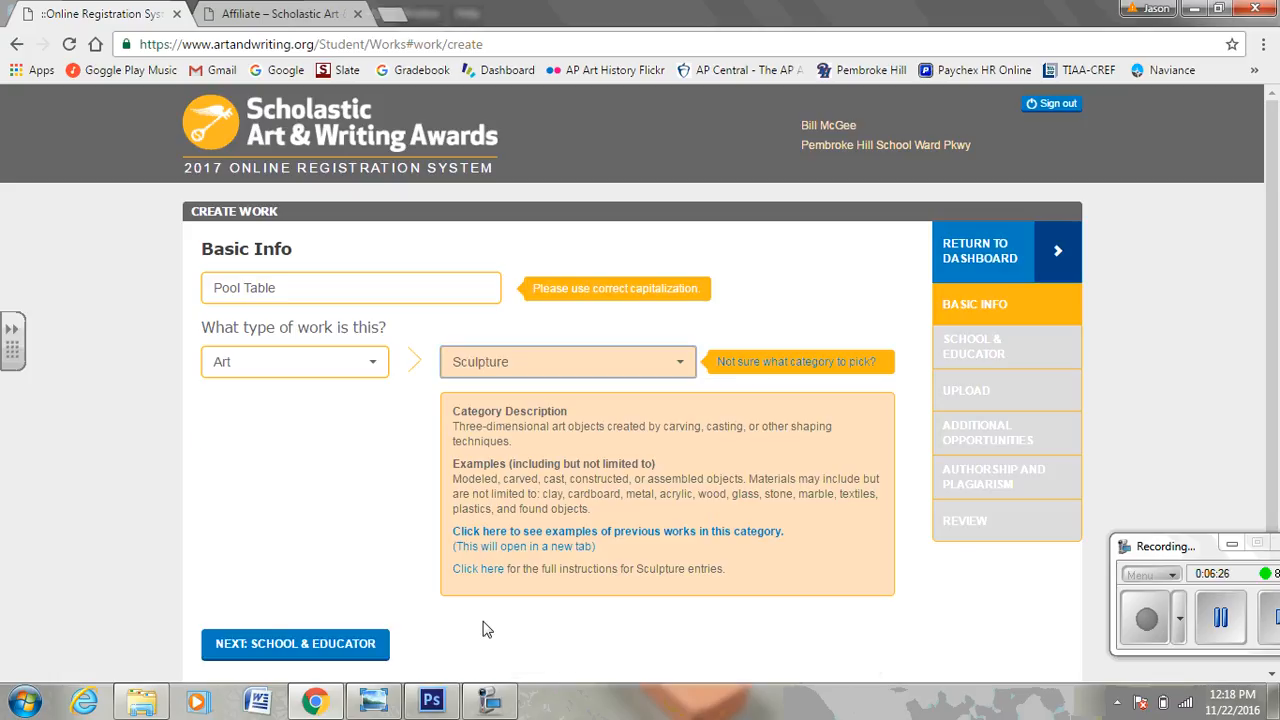
scroll(398, 541, "down", 1)
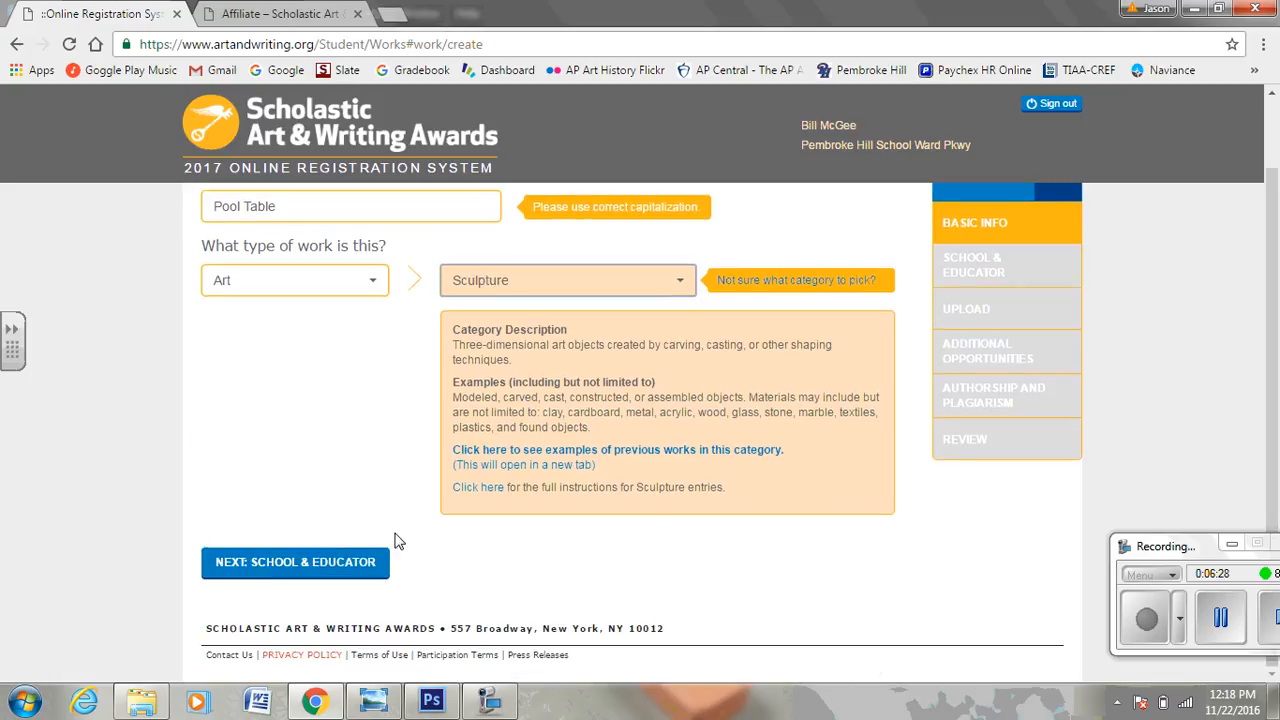
left_click(279, 565)
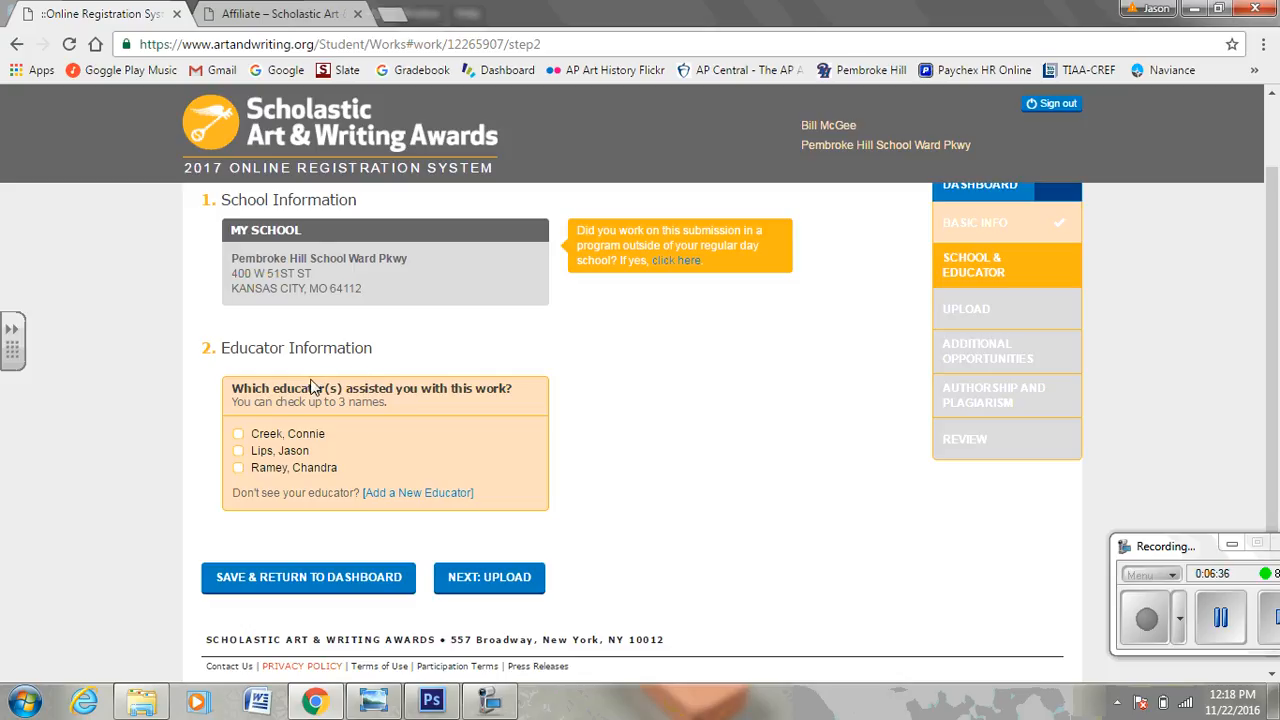
Check the assisting educator for Pool Table and move on to the Upload step.
left_click(240, 453)
left_click(490, 578)
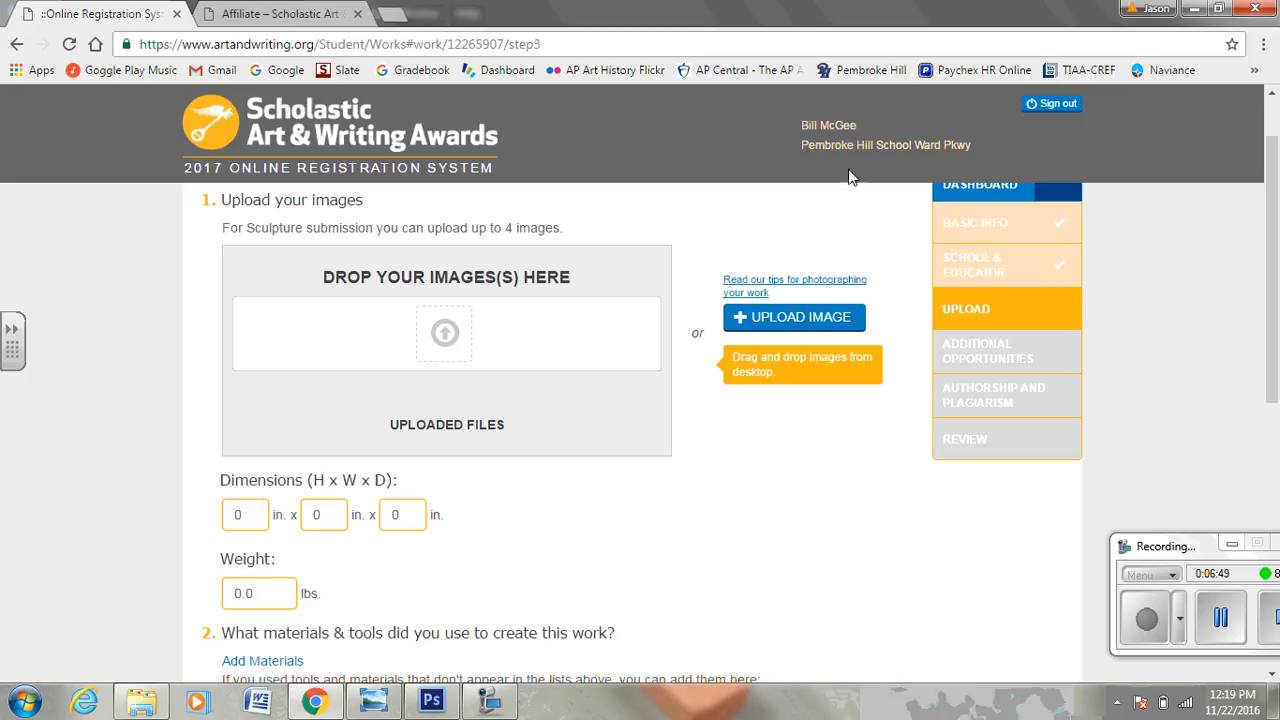
Maximize Chrome, pick the poolballs photo, and resume Pool Table from the dashboard.
left_click_drag(1012, 20, 955, 1)
left_click(447, 357)
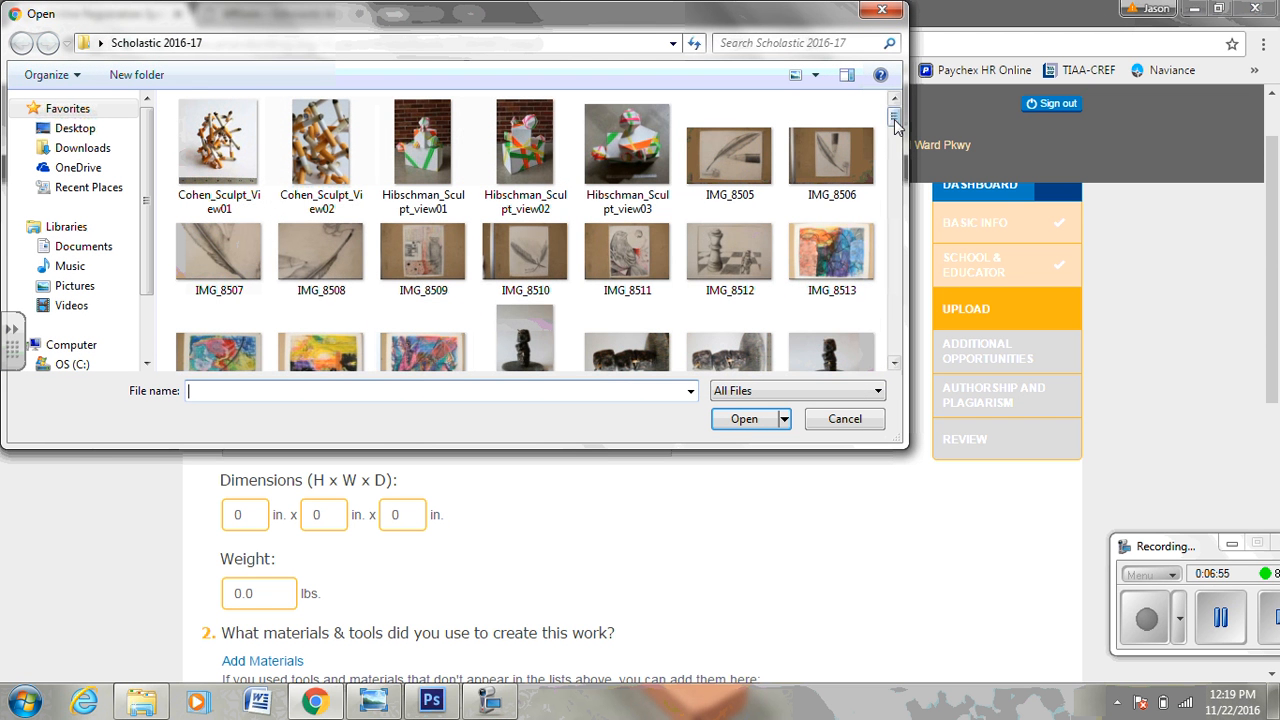
left_click_drag(893, 113, 906, 372)
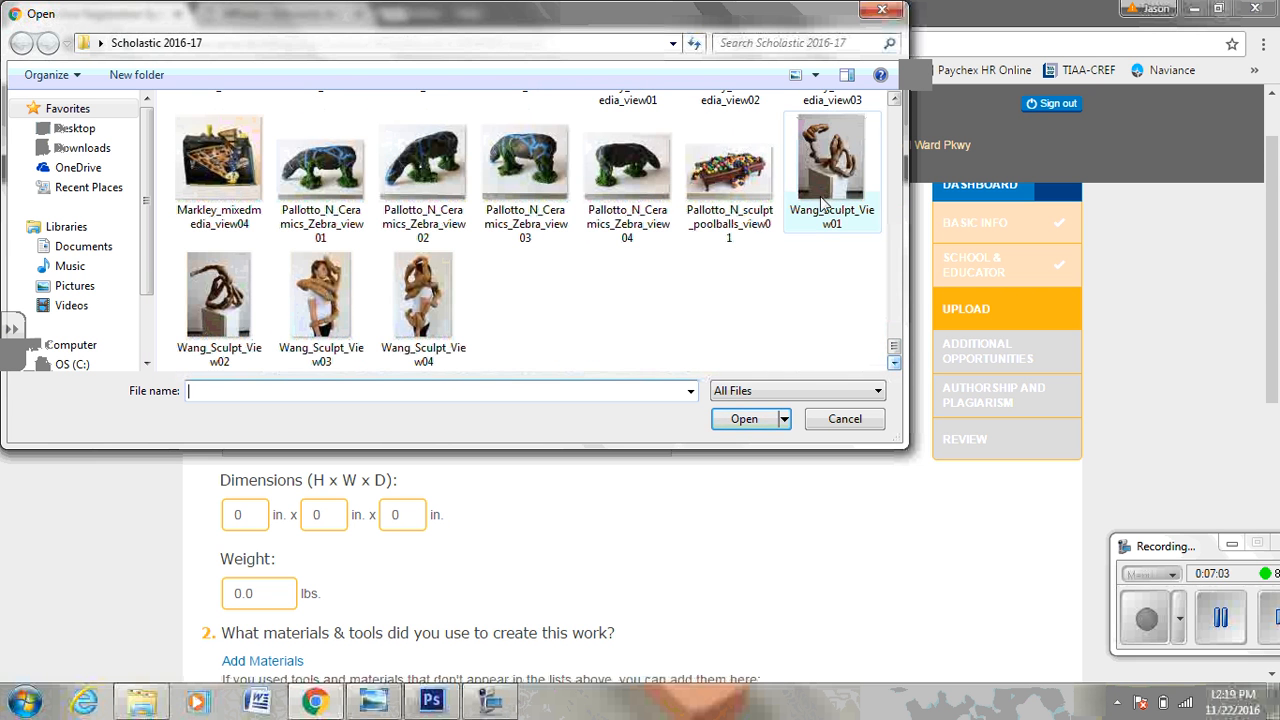
double_click(740, 183)
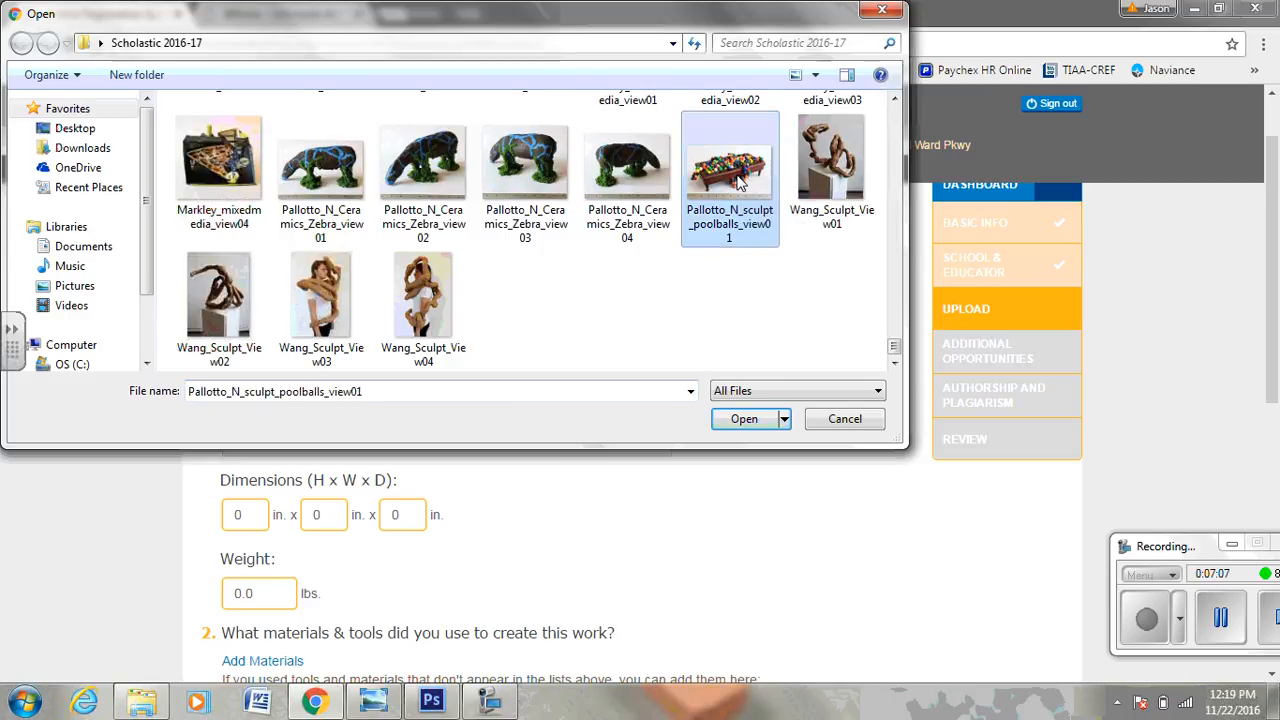
left_click(740, 181)
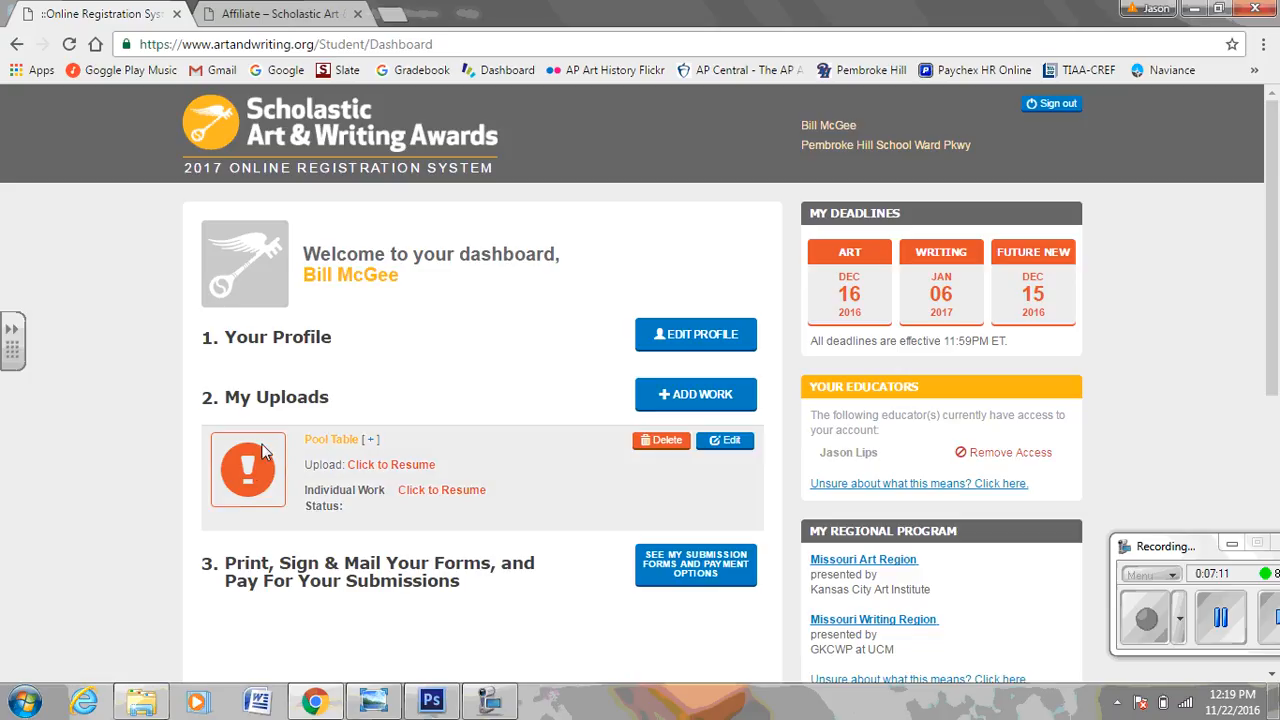
left_click(451, 491)
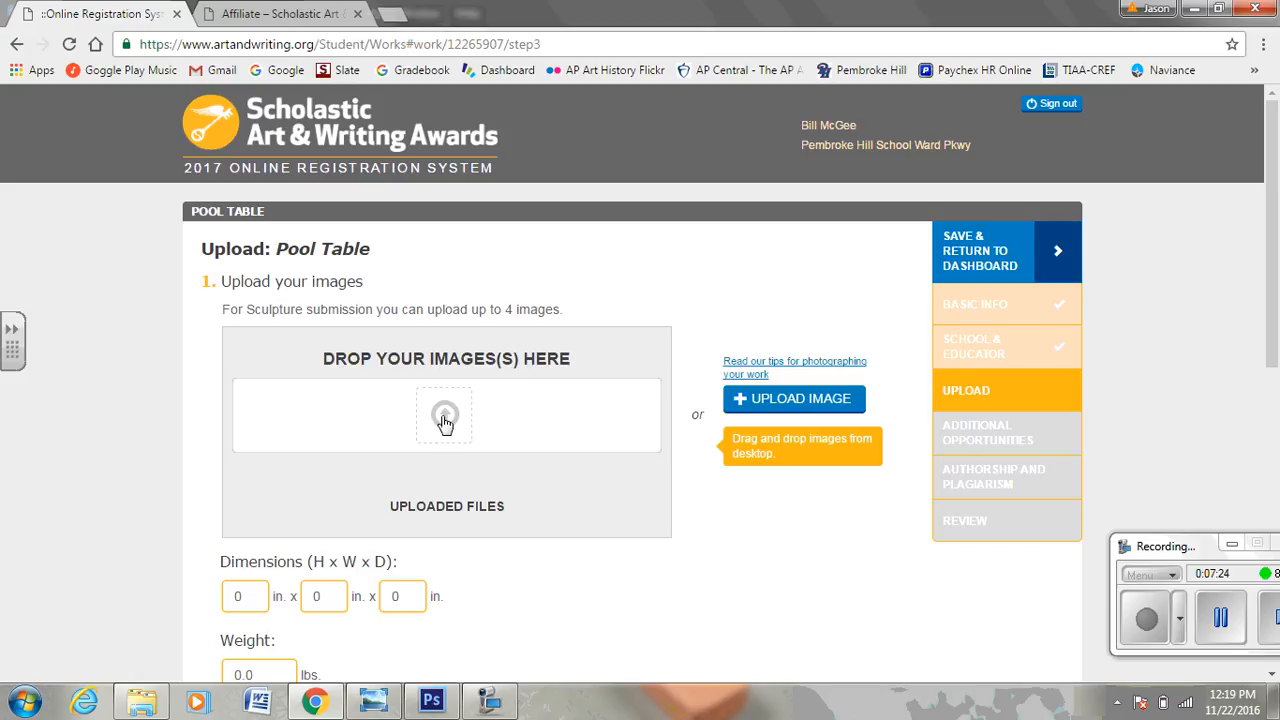
left_click(779, 399)
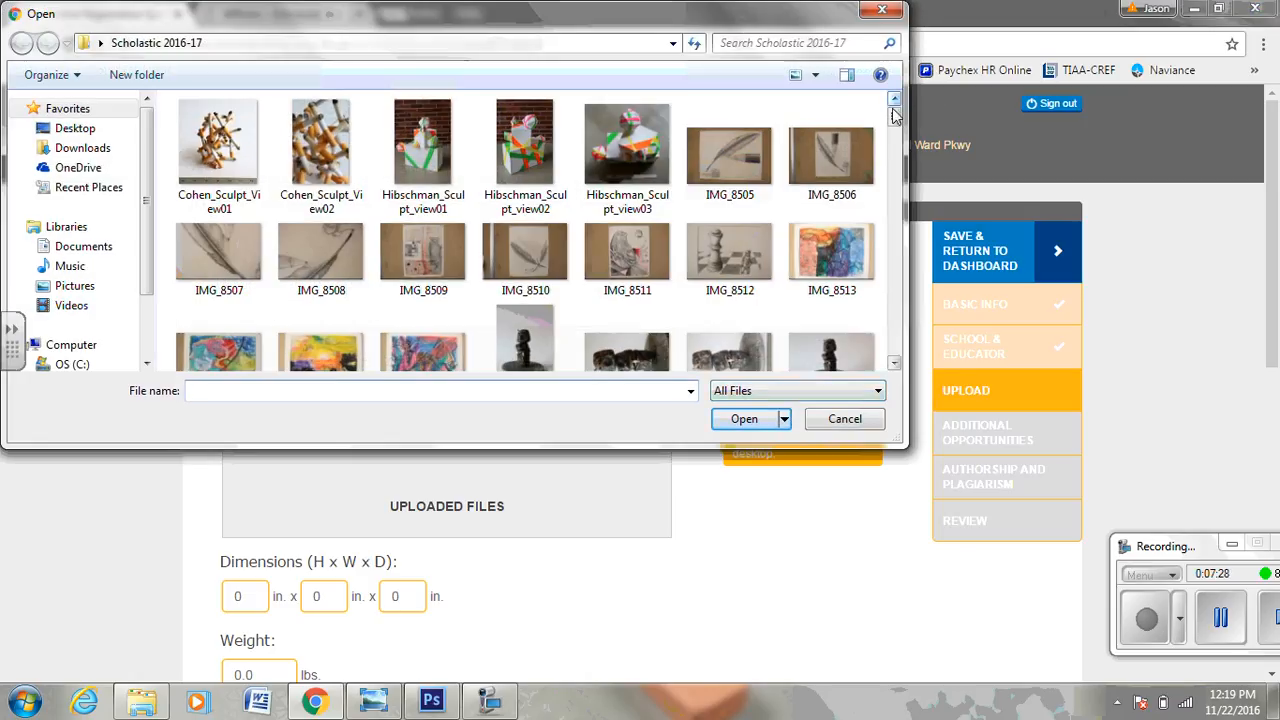
scroll(830, 110, "down", 15)
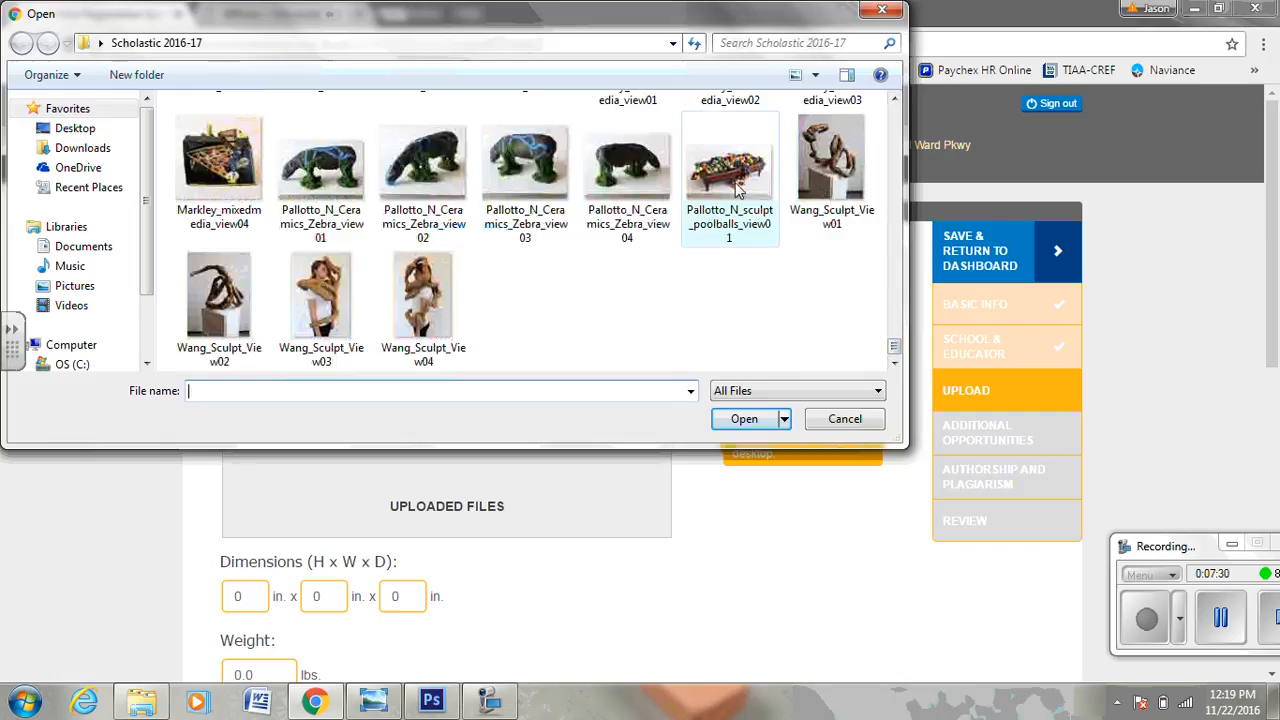
double_click(736, 185)
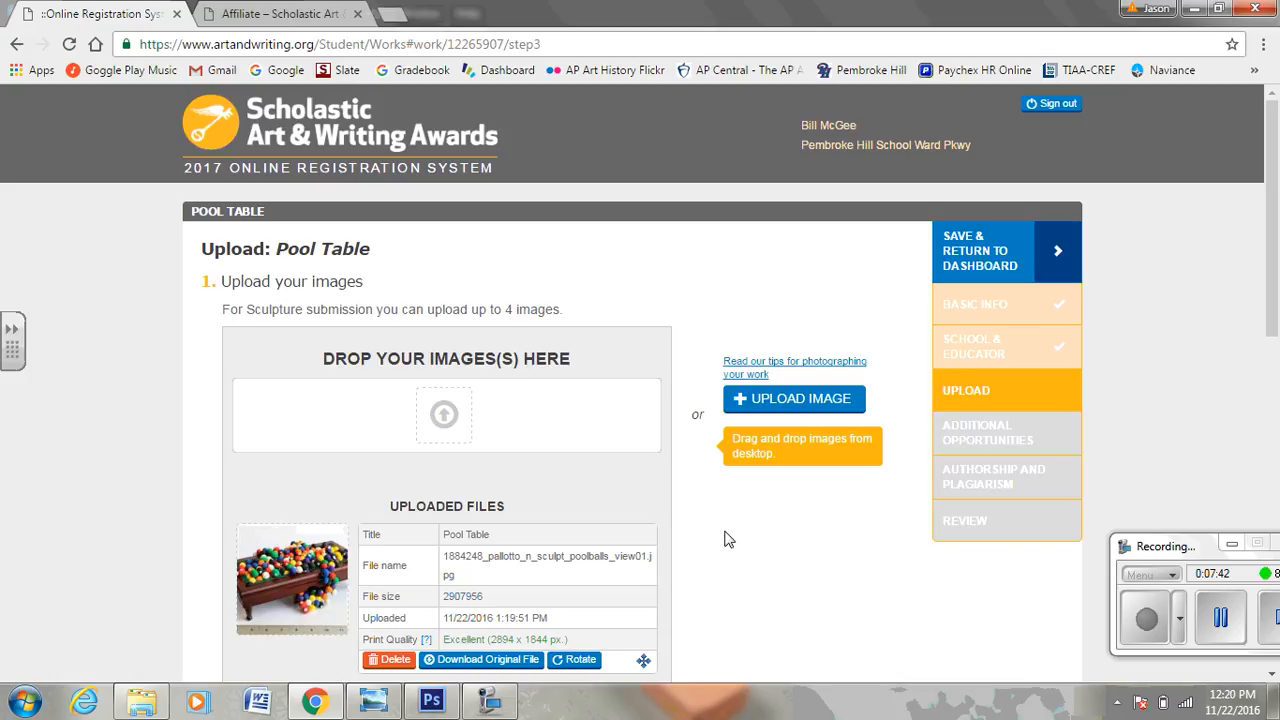
scroll(728, 539, "down", 3)
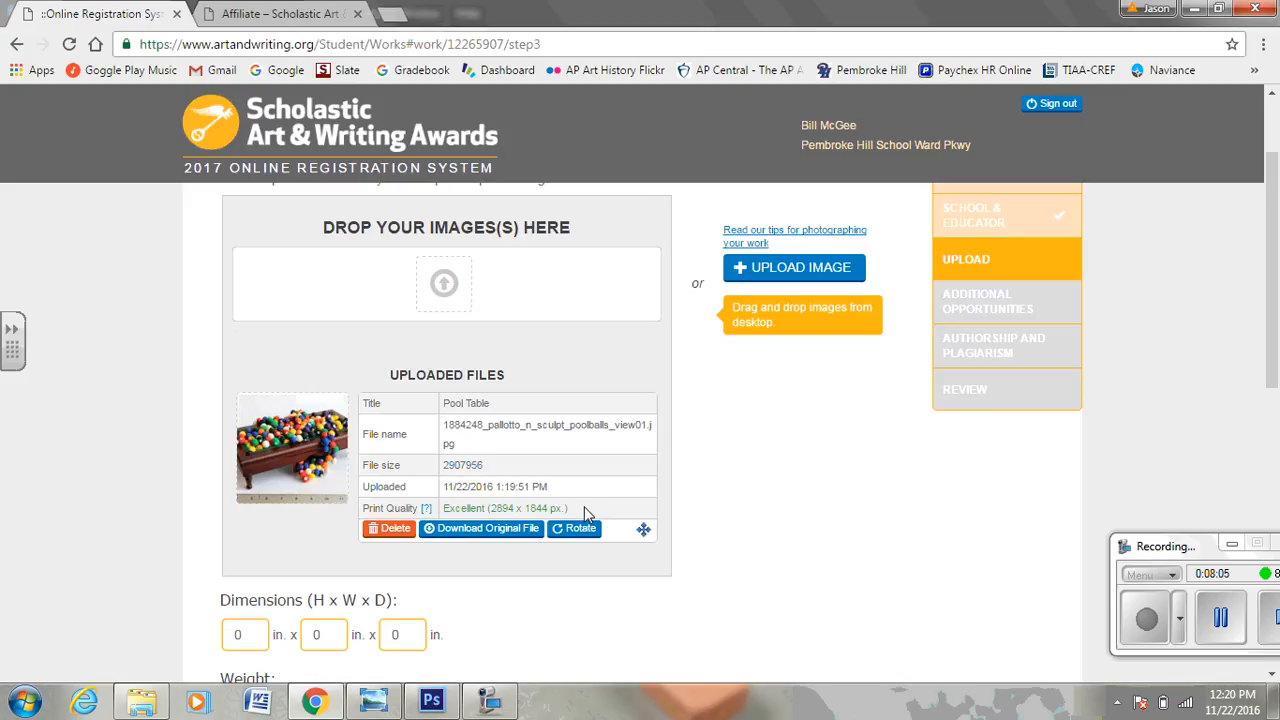
scroll(714, 522, "down", 4)
scroll(714, 524, "up", 1)
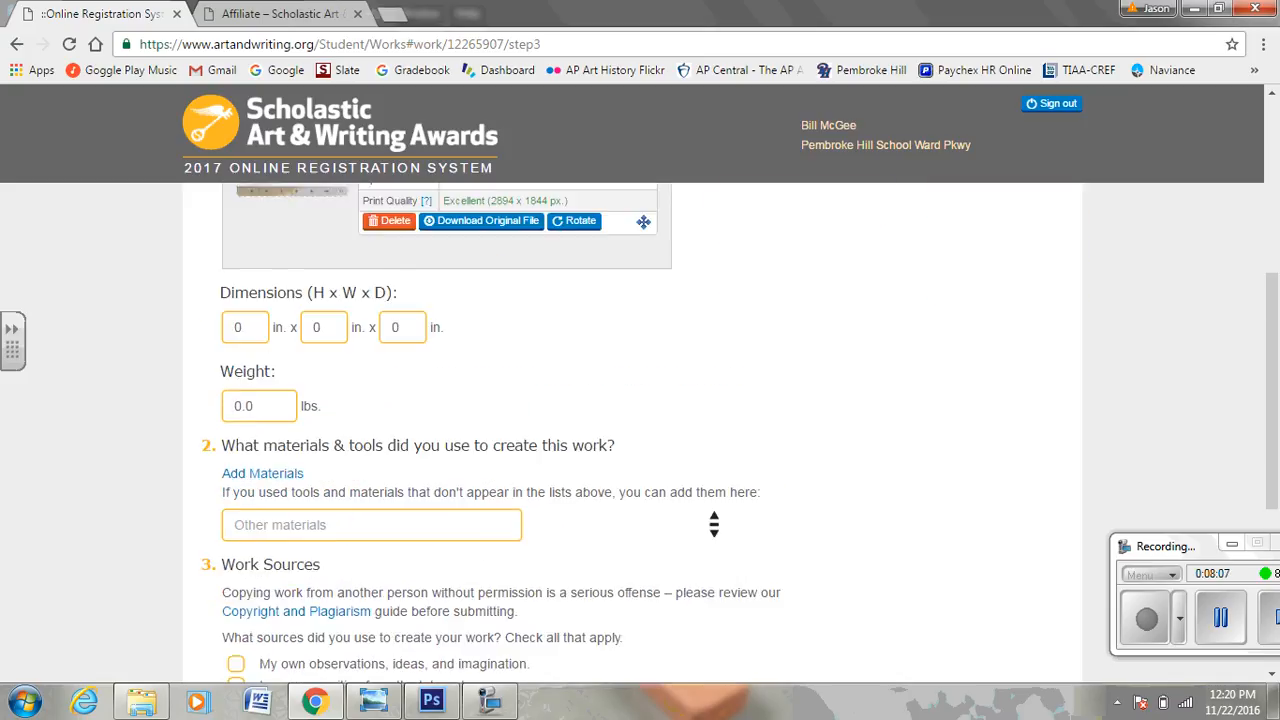
scroll(714, 524, "up", 1)
Set the sculpture's dimensions to 2 × 7 × 3 in.
left_click(246, 416)
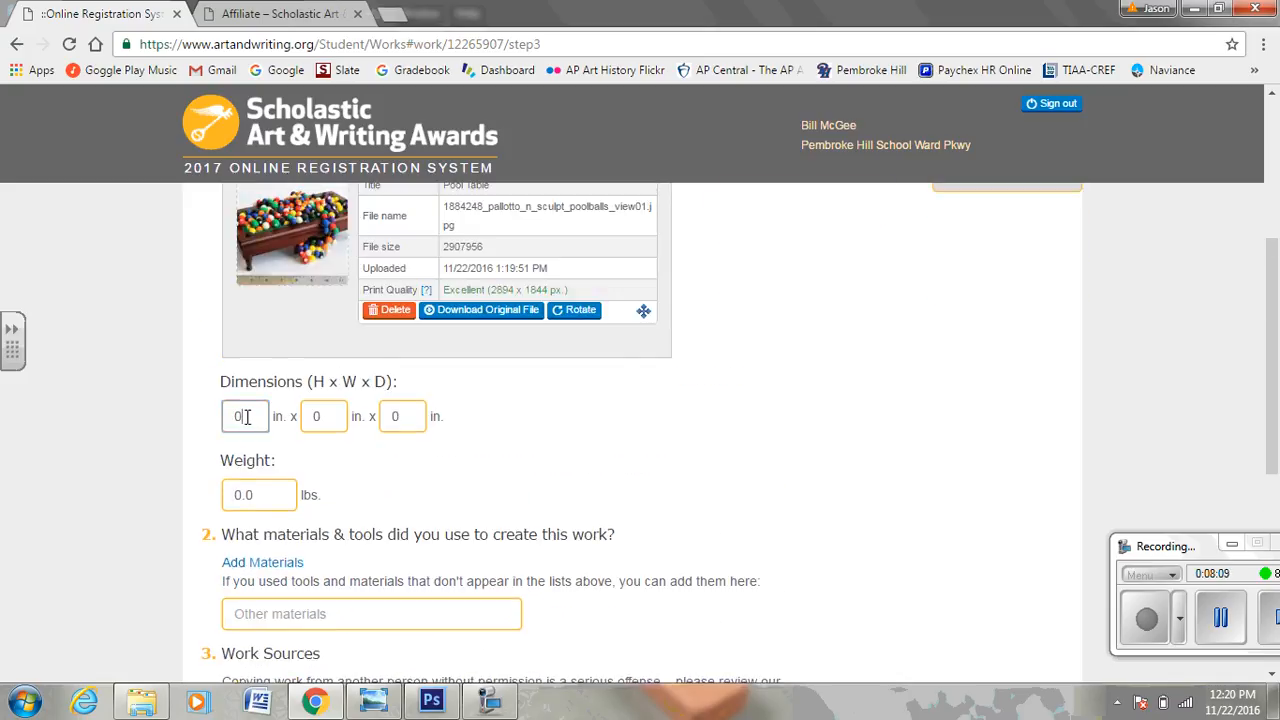
left_click_drag(246, 416, 210, 423)
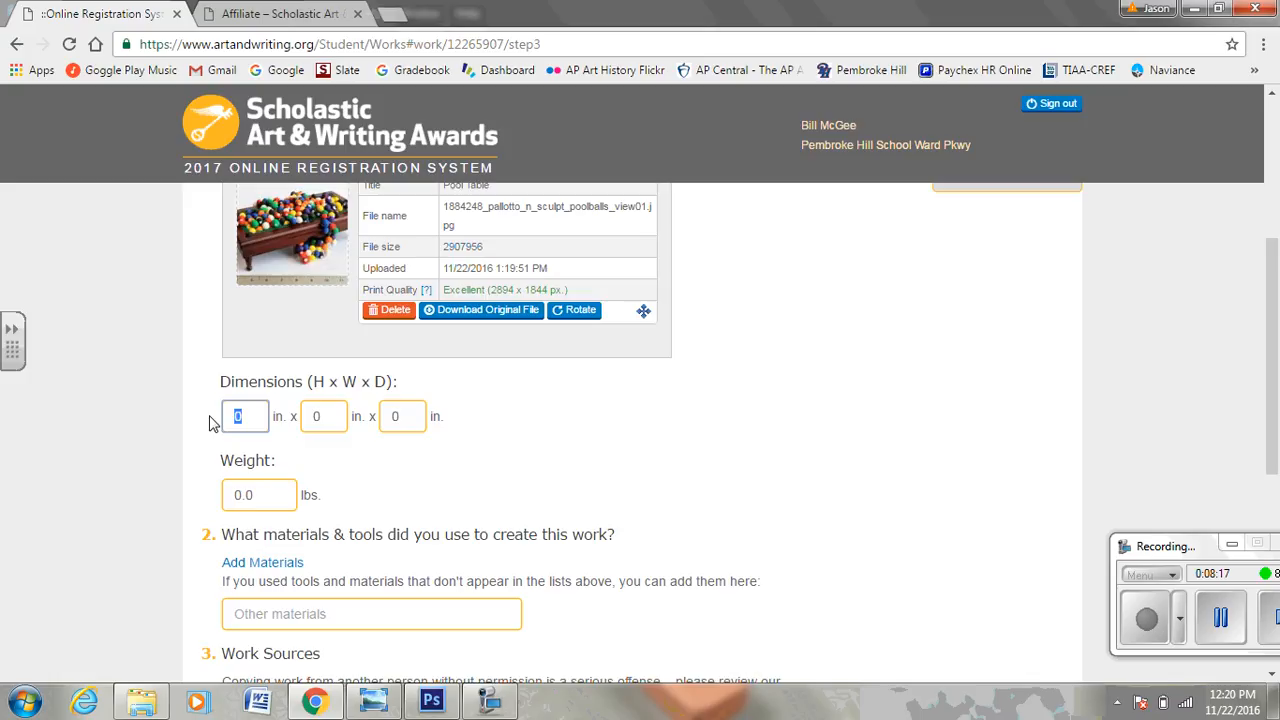
double_click(314, 416)
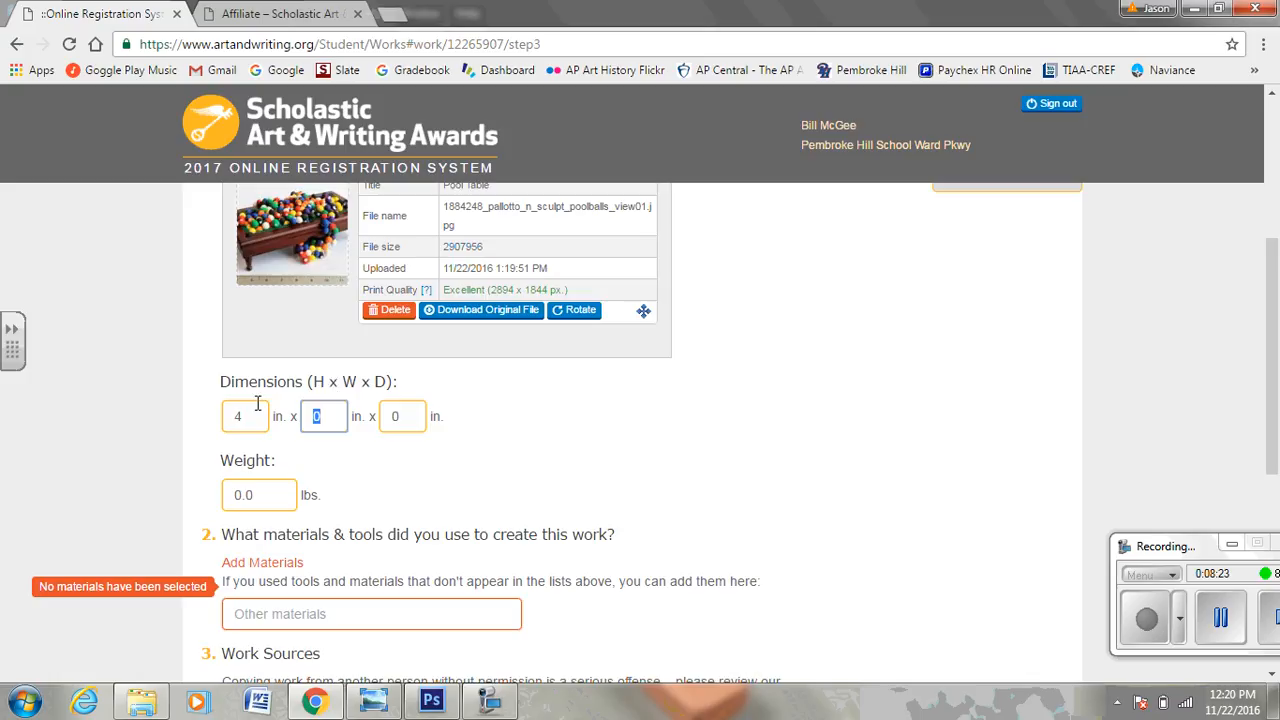
double_click(227, 416)
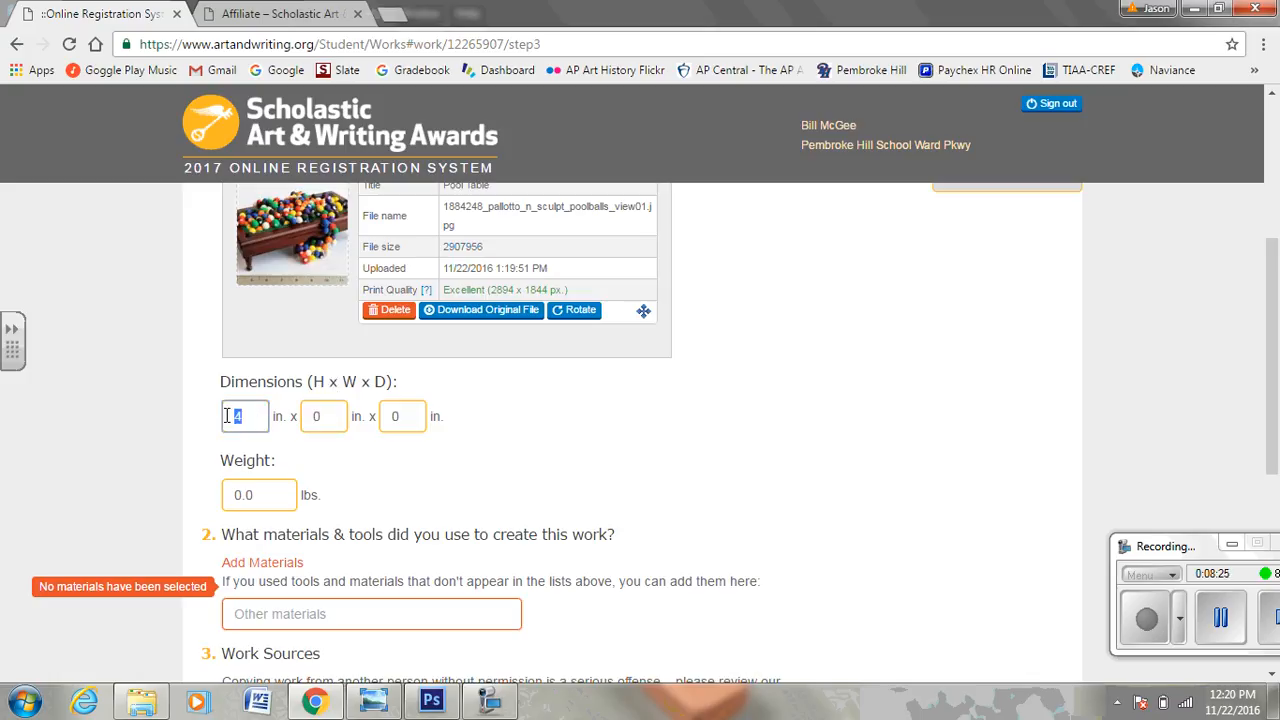
left_click(344, 415)
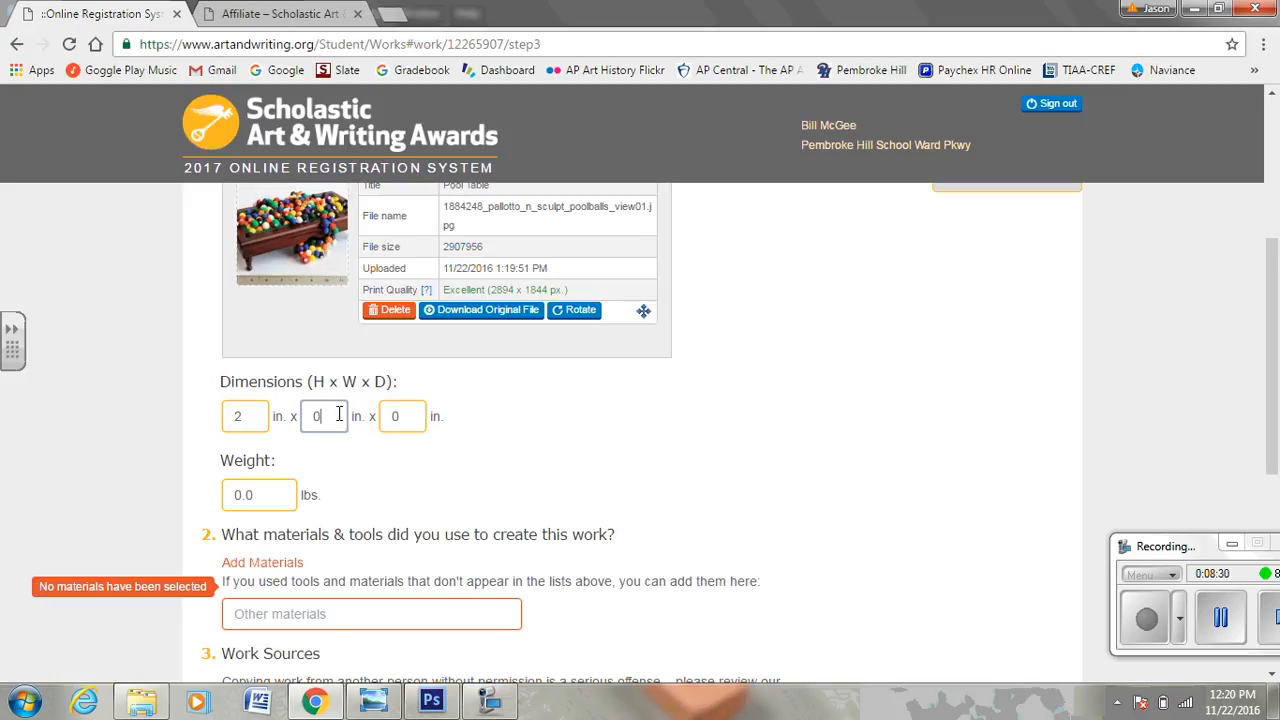
left_click_drag(339, 414, 283, 408)
type("7")
left_click(411, 417)
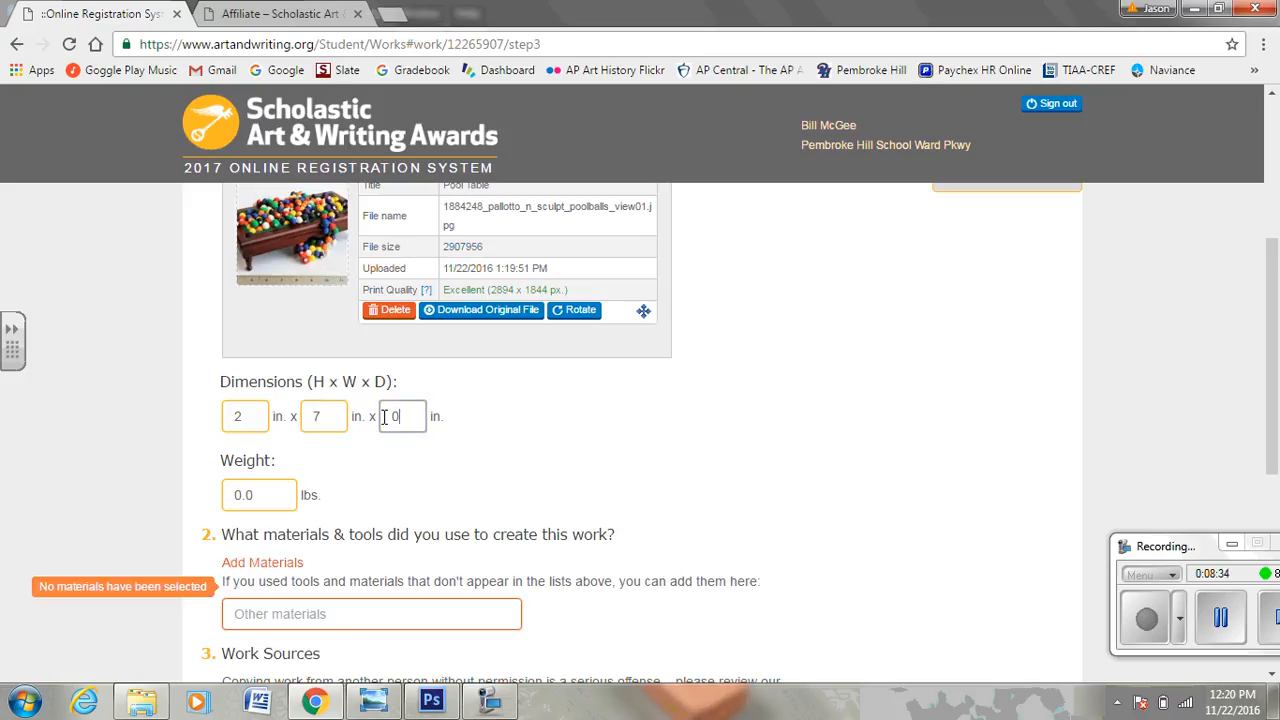
left_click_drag(410, 417, 372, 416)
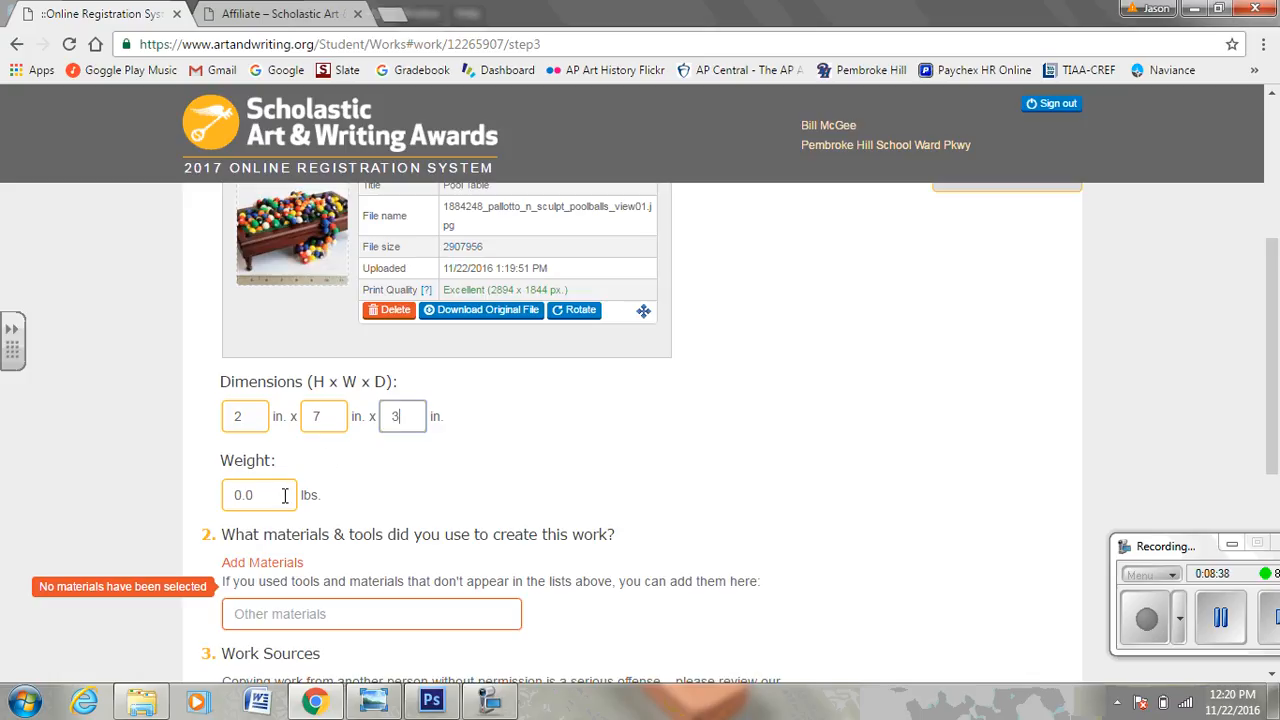
Set the weight to 1.00 lbs.
left_click_drag(285, 495, 225, 496)
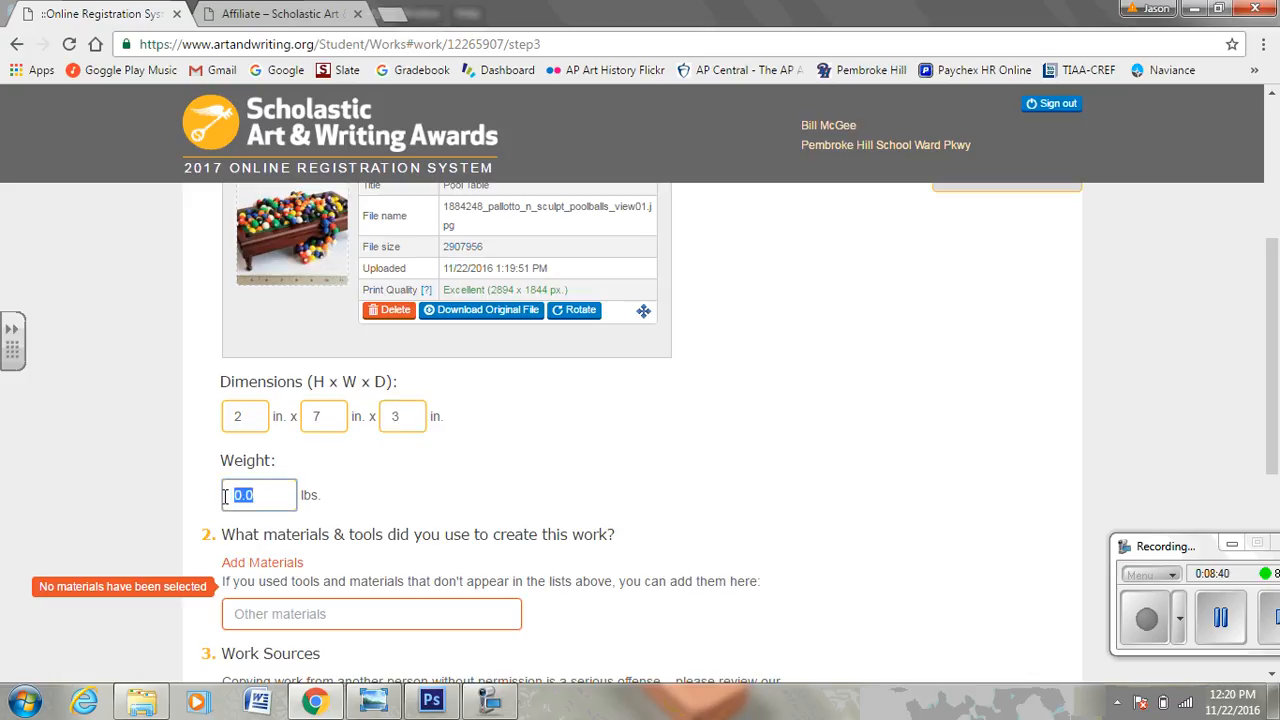
type("1")
scroll(407, 456, "down", 2)
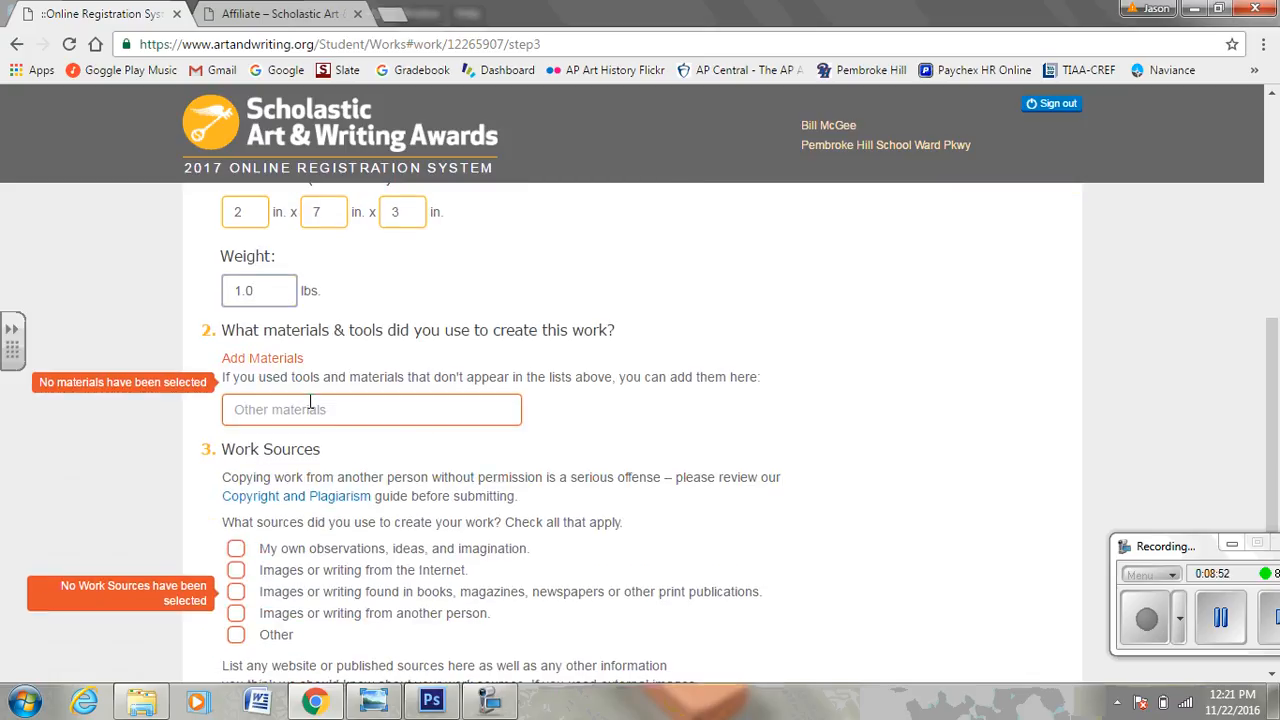
left_click(310, 407)
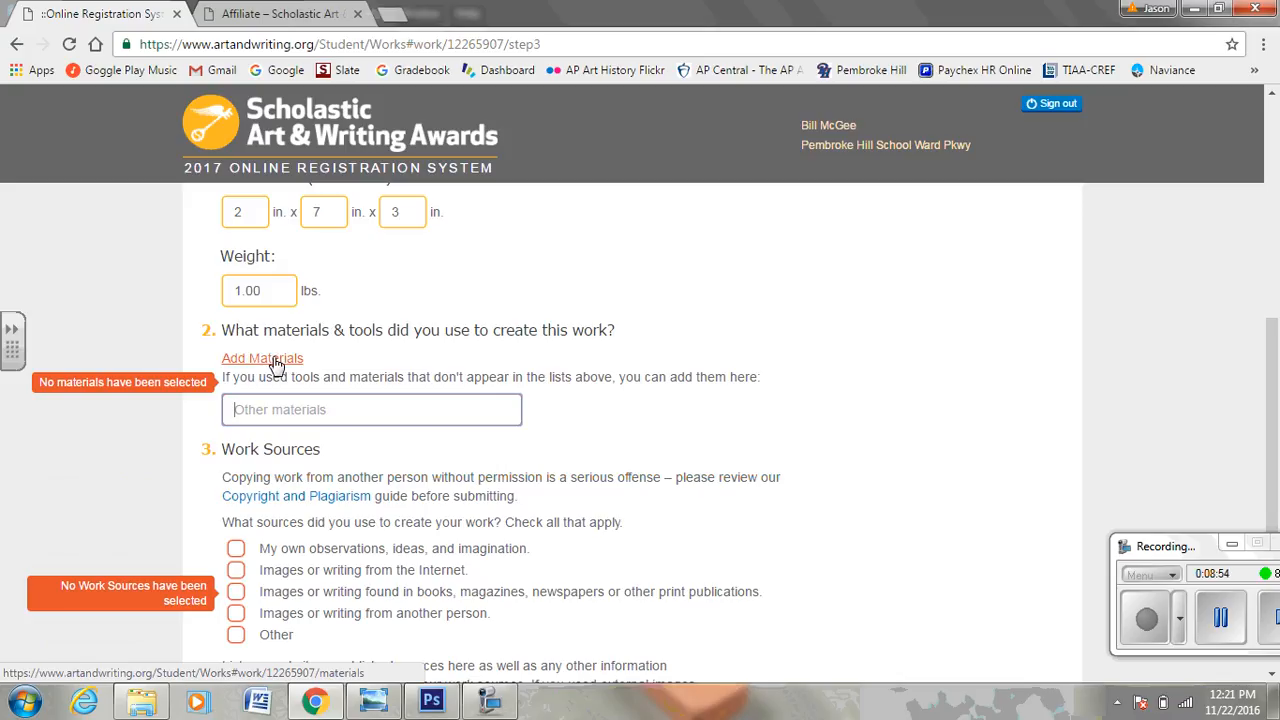
Open the Tools & Materials pop-up and look through the Techniques list.
left_click(270, 360)
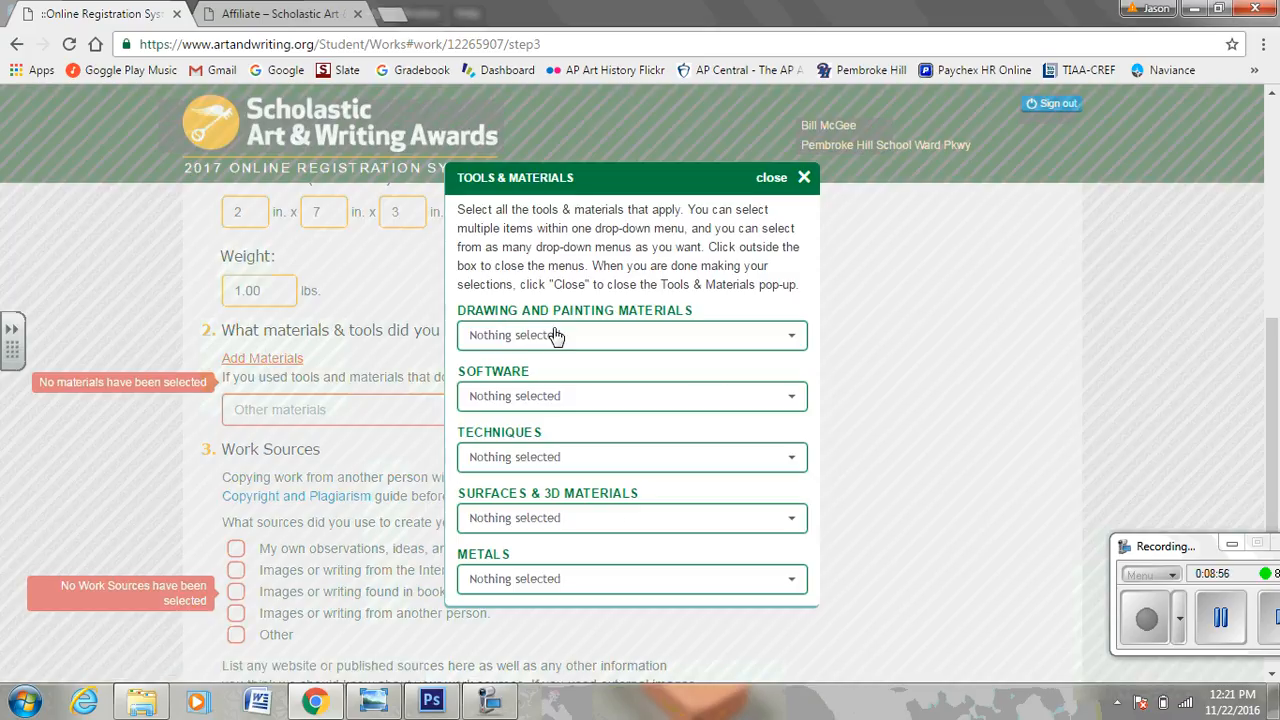
middle_click(757, 362)
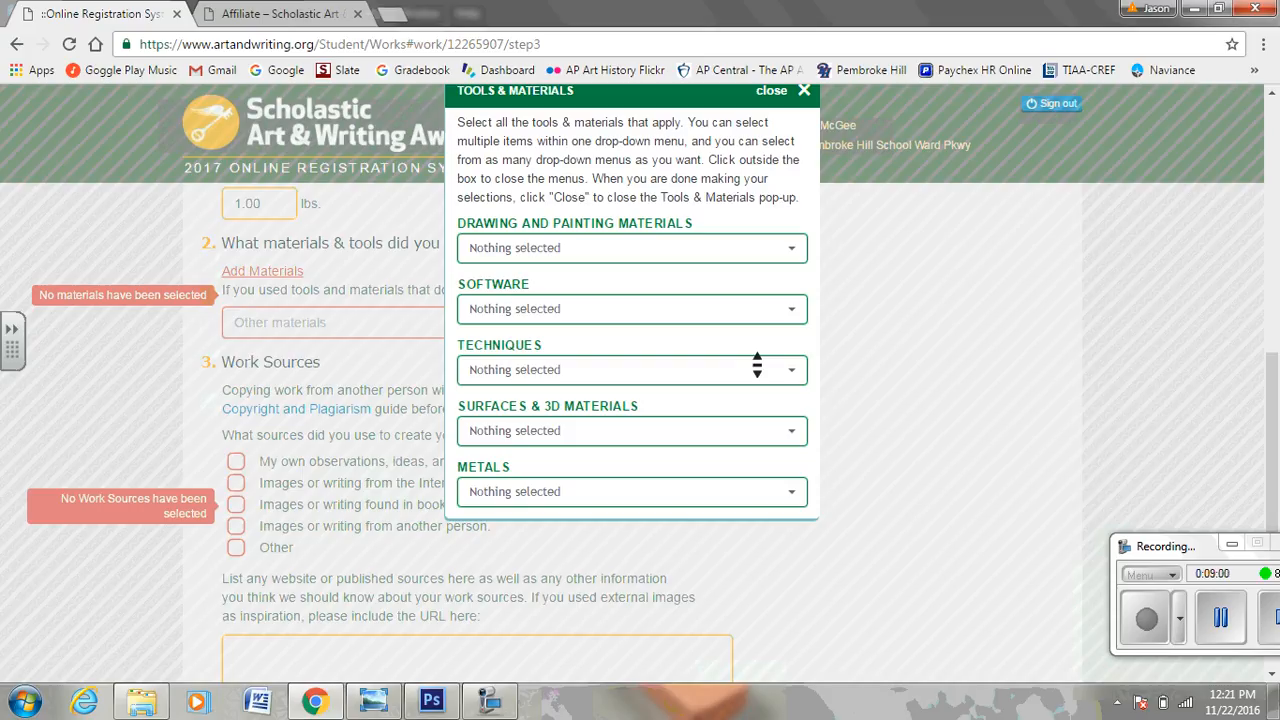
middle_click(757, 365)
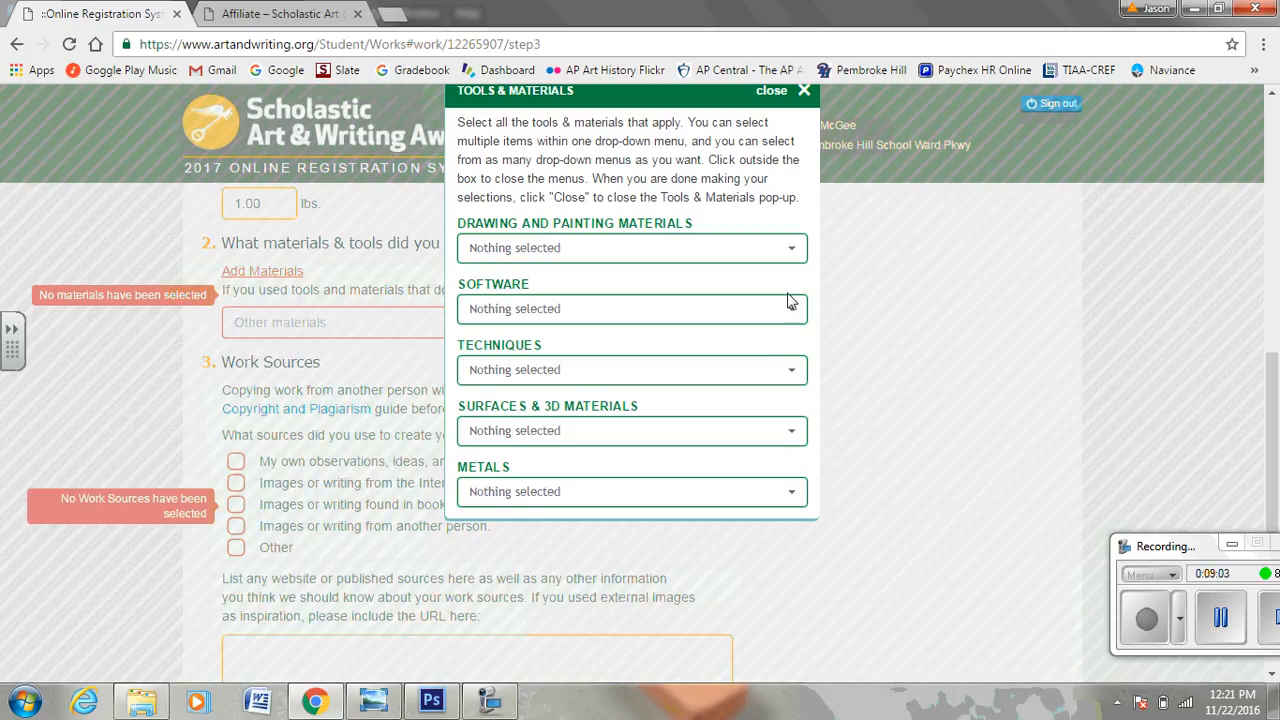
left_click(794, 372)
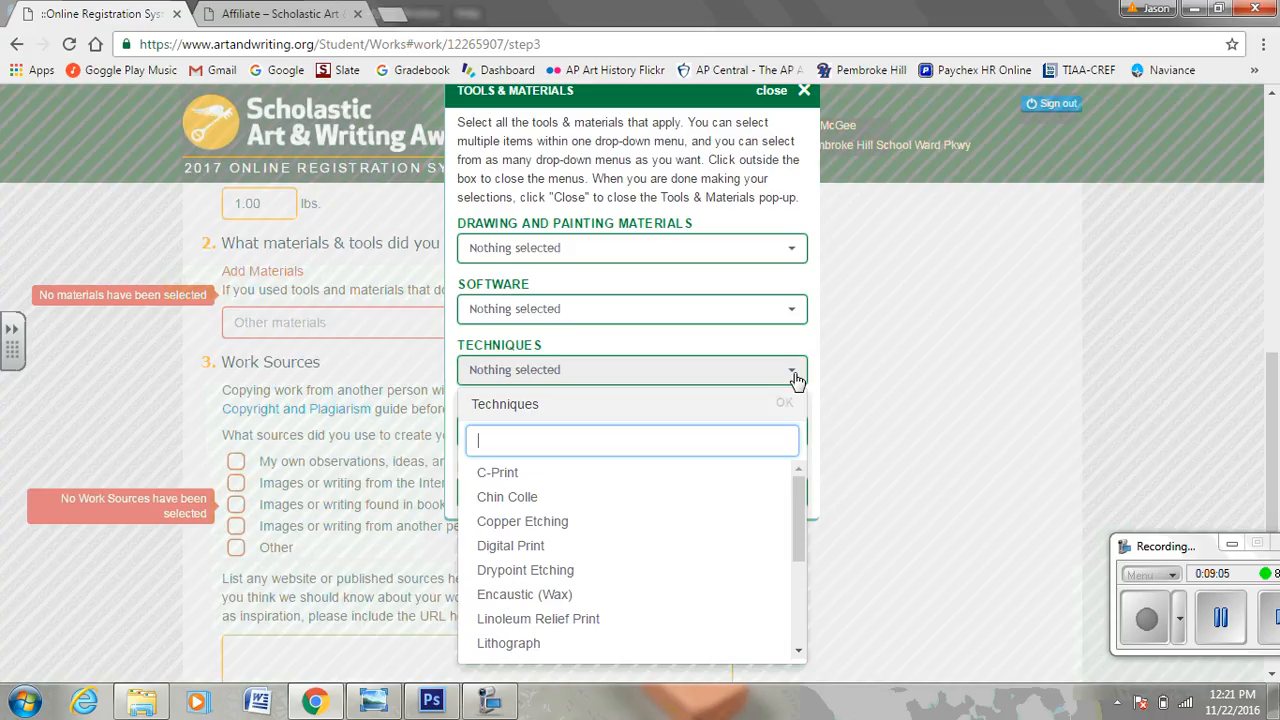
left_click_drag(800, 500, 800, 588)
left_click(944, 494)
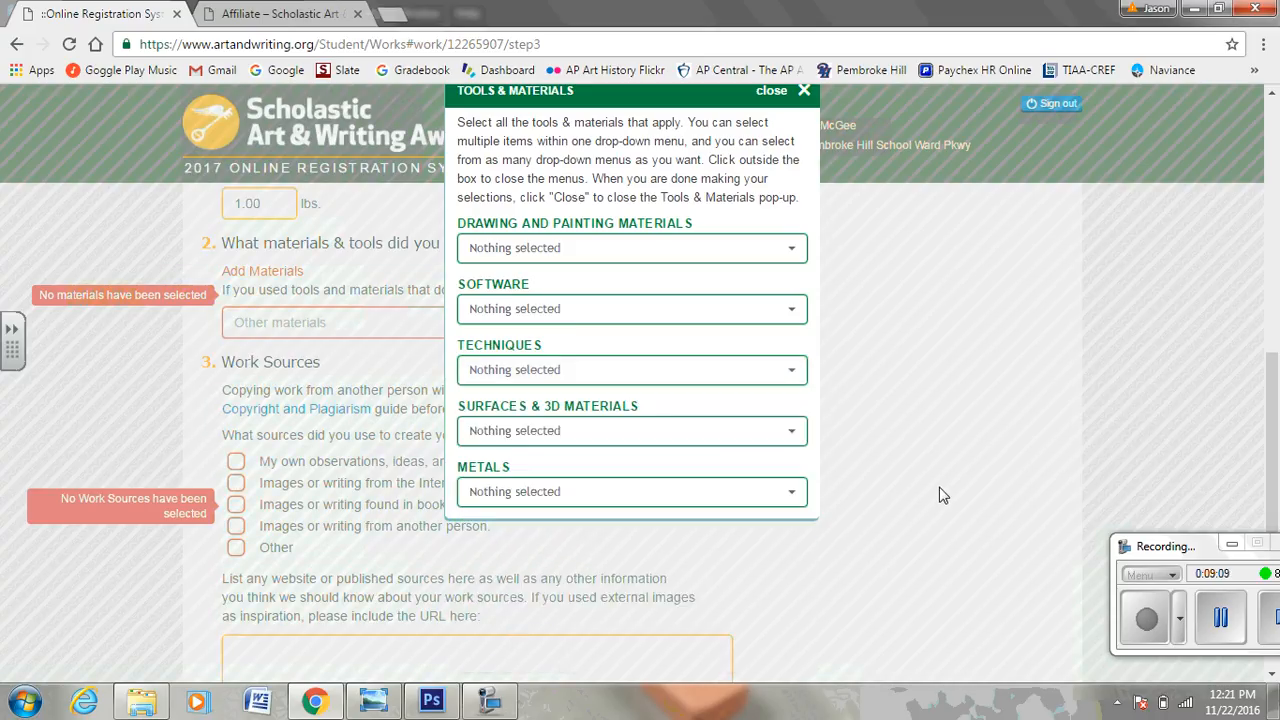
Check Found Objects under Surfaces & 3D Materials and close the pop-up.
left_click(800, 437)
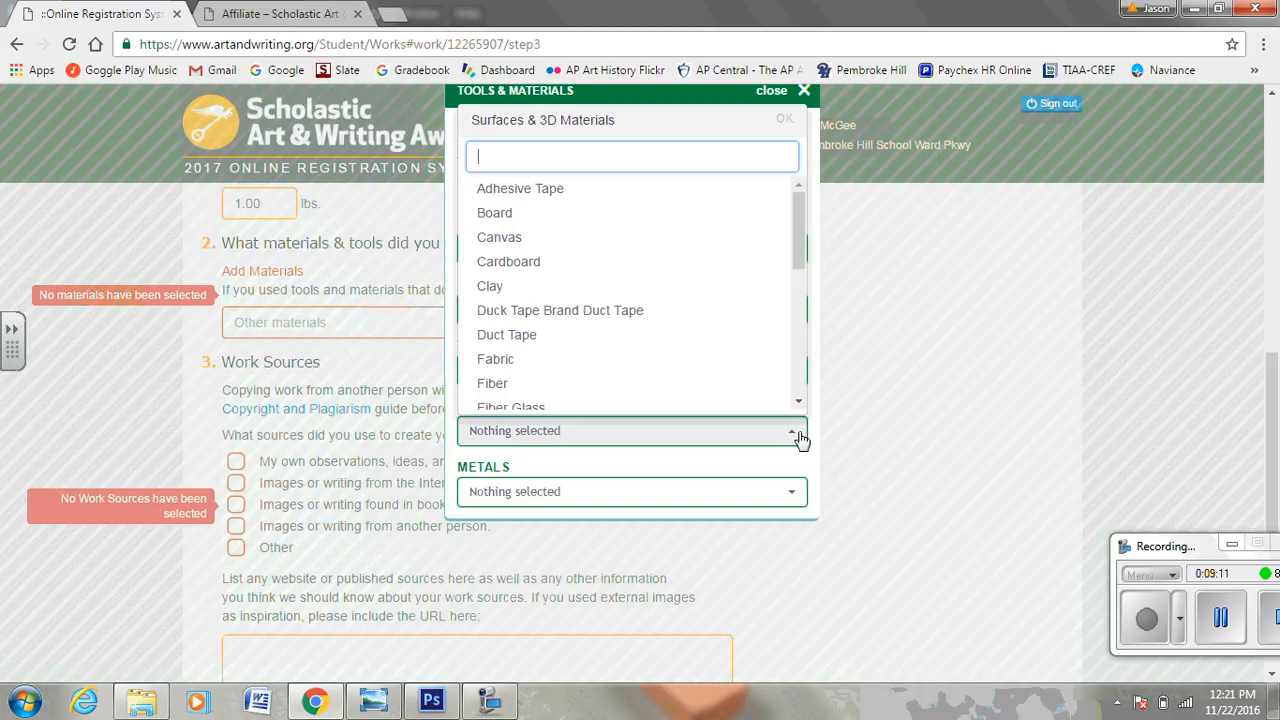
left_click_drag(800, 254, 801, 274)
left_click(518, 367)
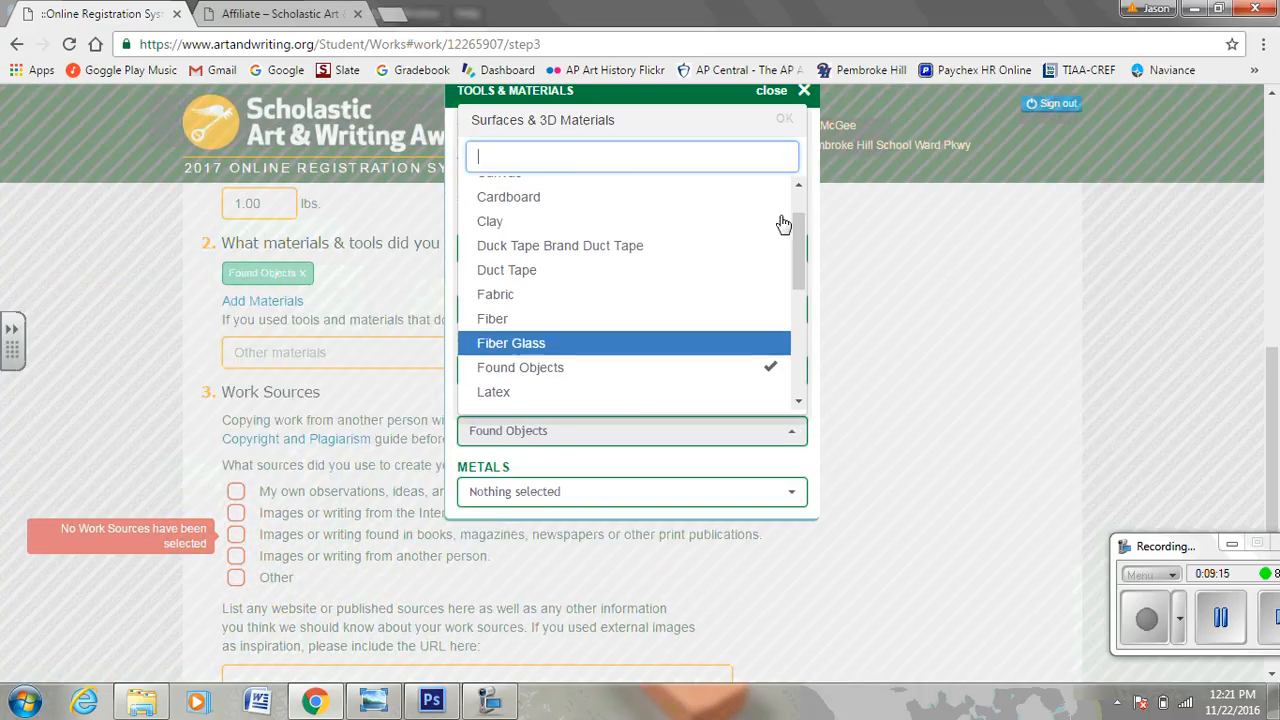
left_click_drag(795, 229, 797, 351)
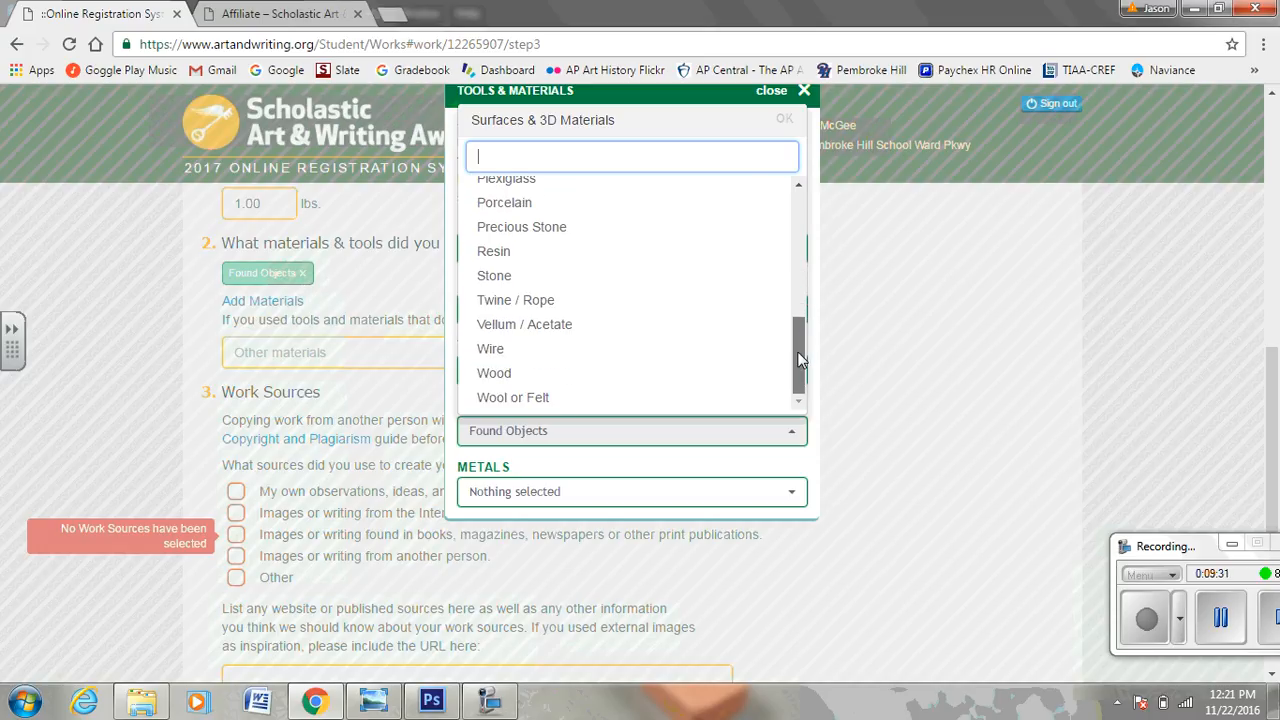
left_click(889, 380)
left_click_drag(840, 392, 628, 440)
left_click(930, 446)
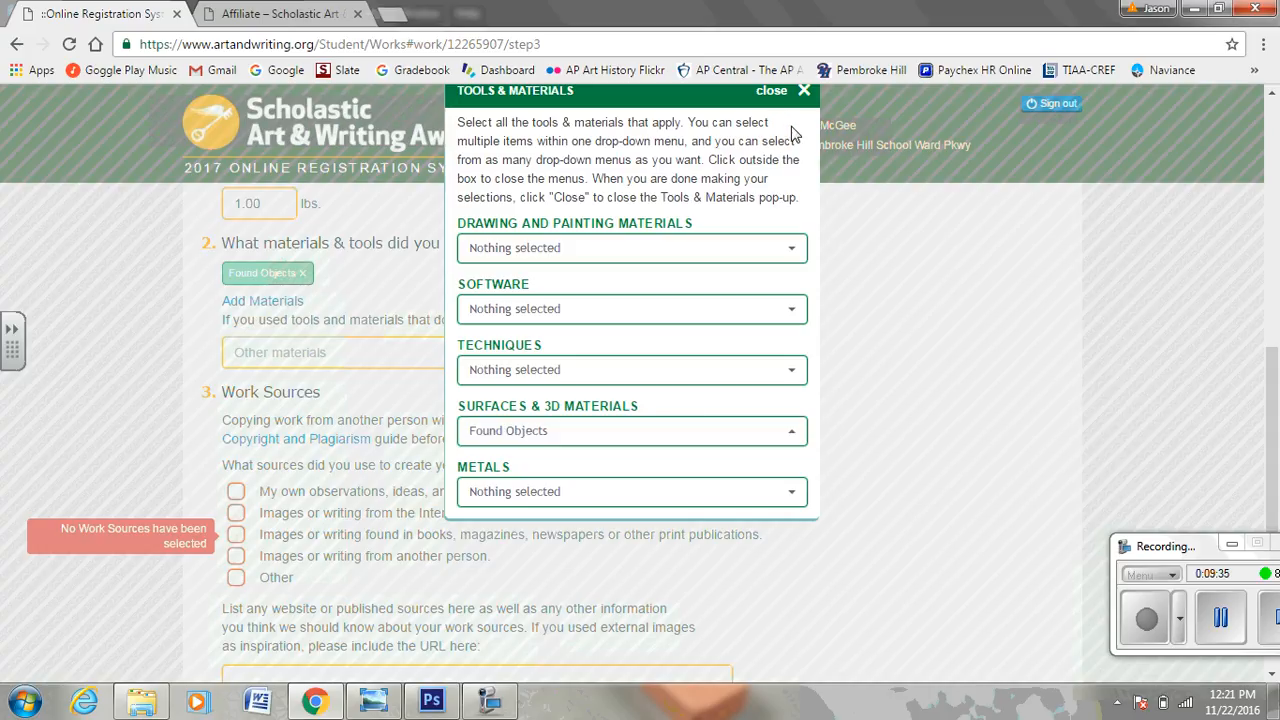
left_click(772, 92)
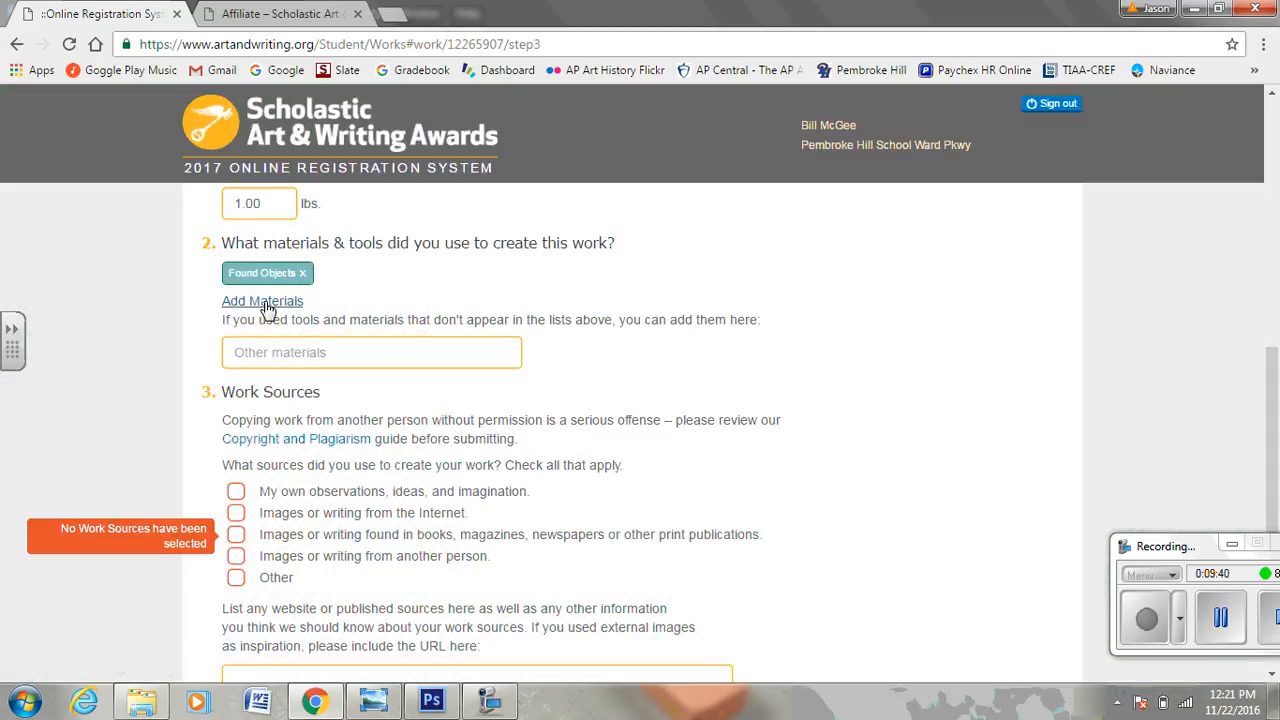
Type Sculpey as an extra material and add Acrylic Paint from Drawing and Painting Materials.
left_click(260, 355)
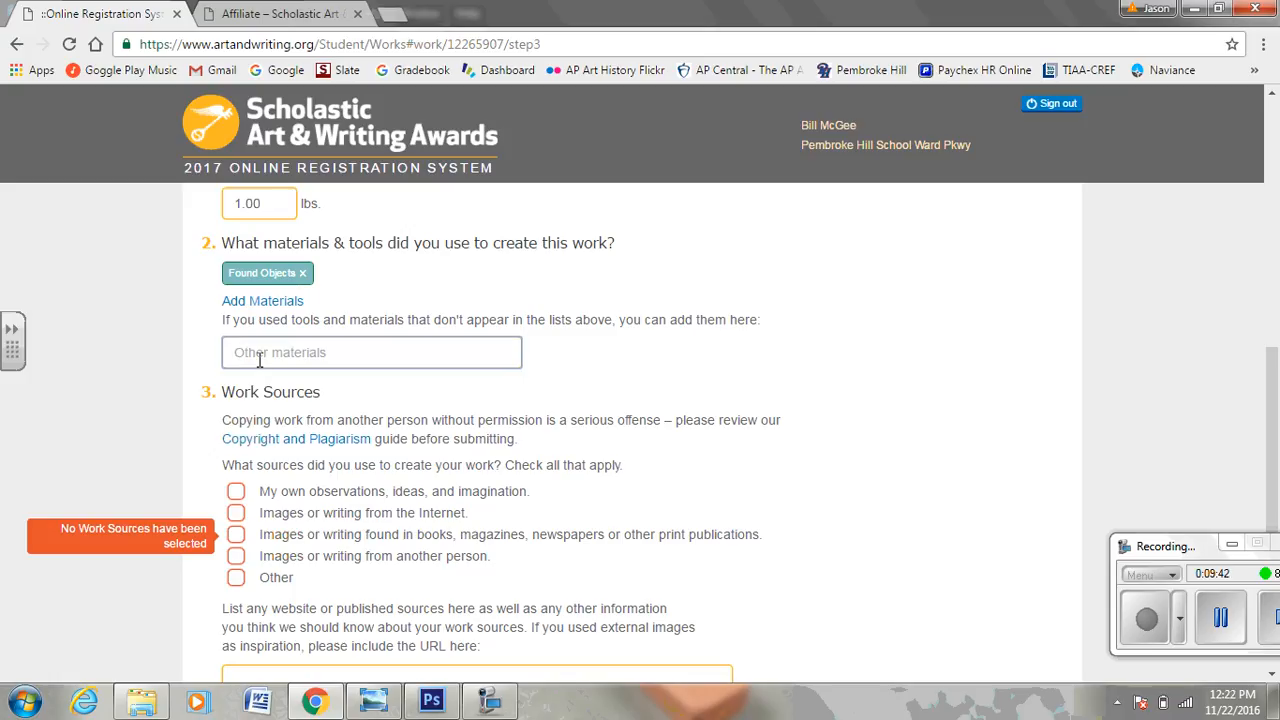
type("Sculpey")
left_click(262, 302)
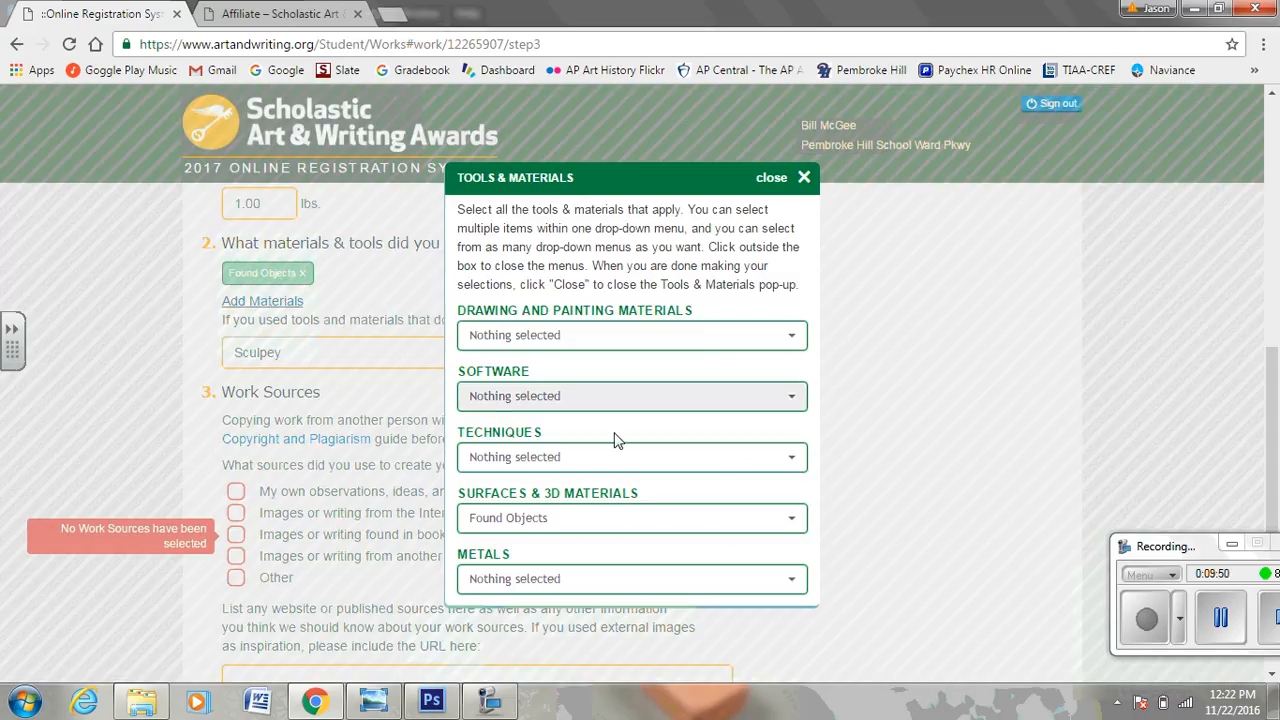
left_click(790, 520)
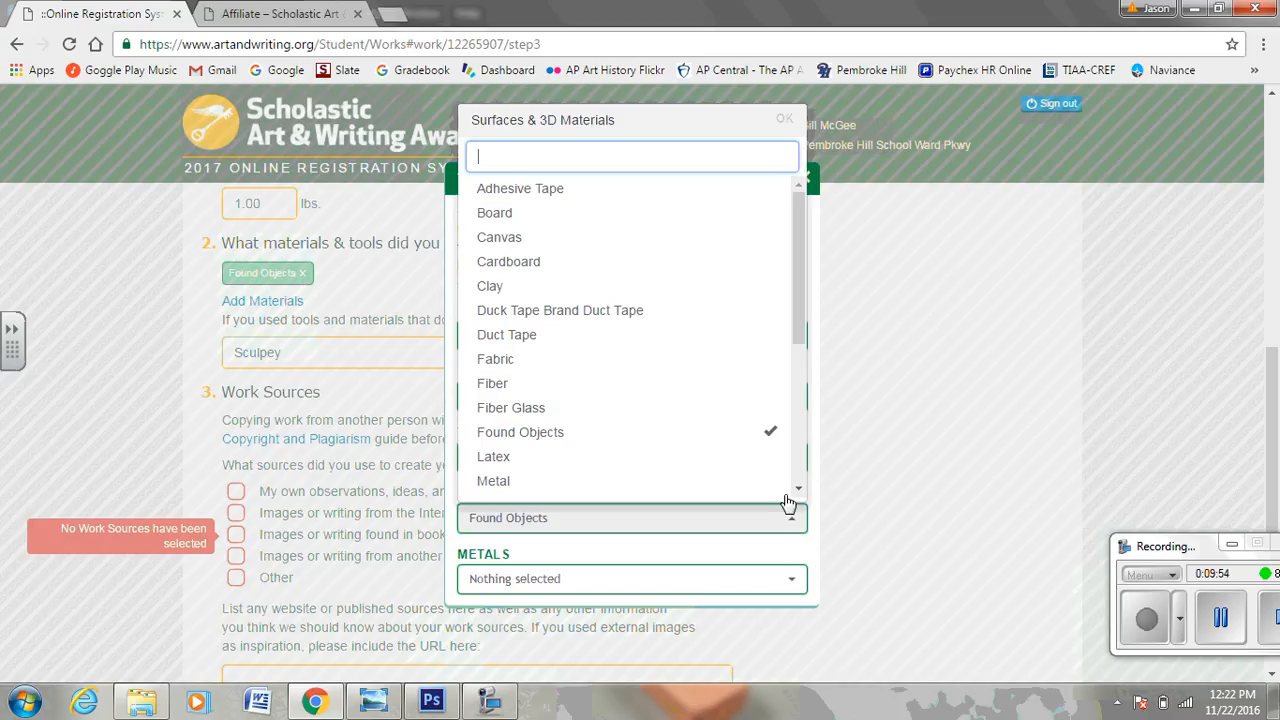
mouse_move(801, 246)
left_mouse_down()
mouse_move(800, 410)
mouse_move(797, 316)
mouse_move(817, 229)
left_mouse_up()
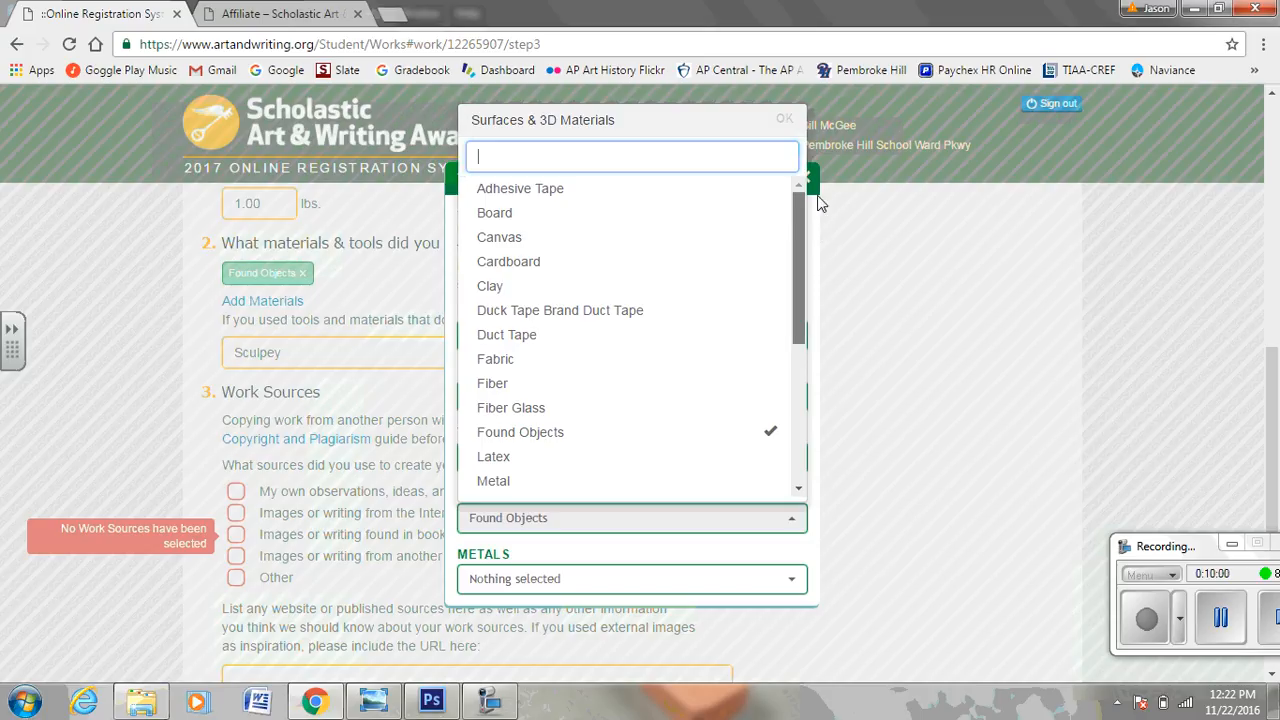
left_click(790, 114)
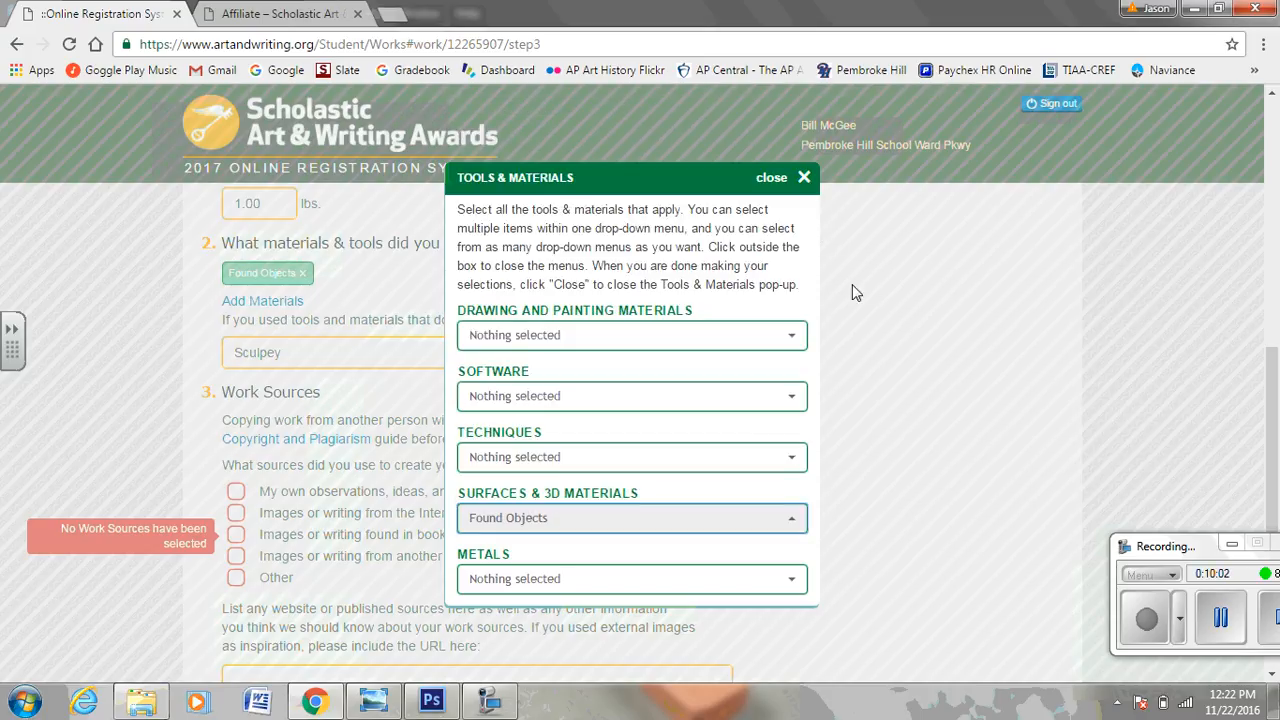
left_click(796, 337)
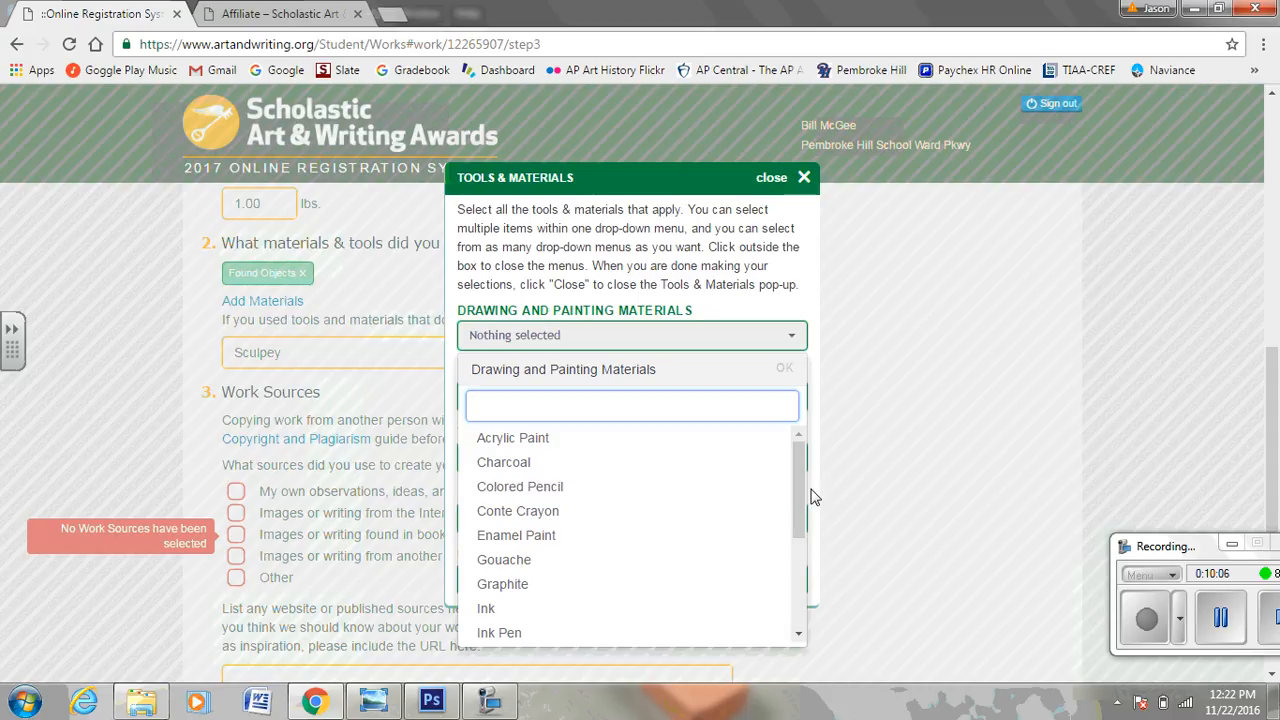
left_click(571, 440)
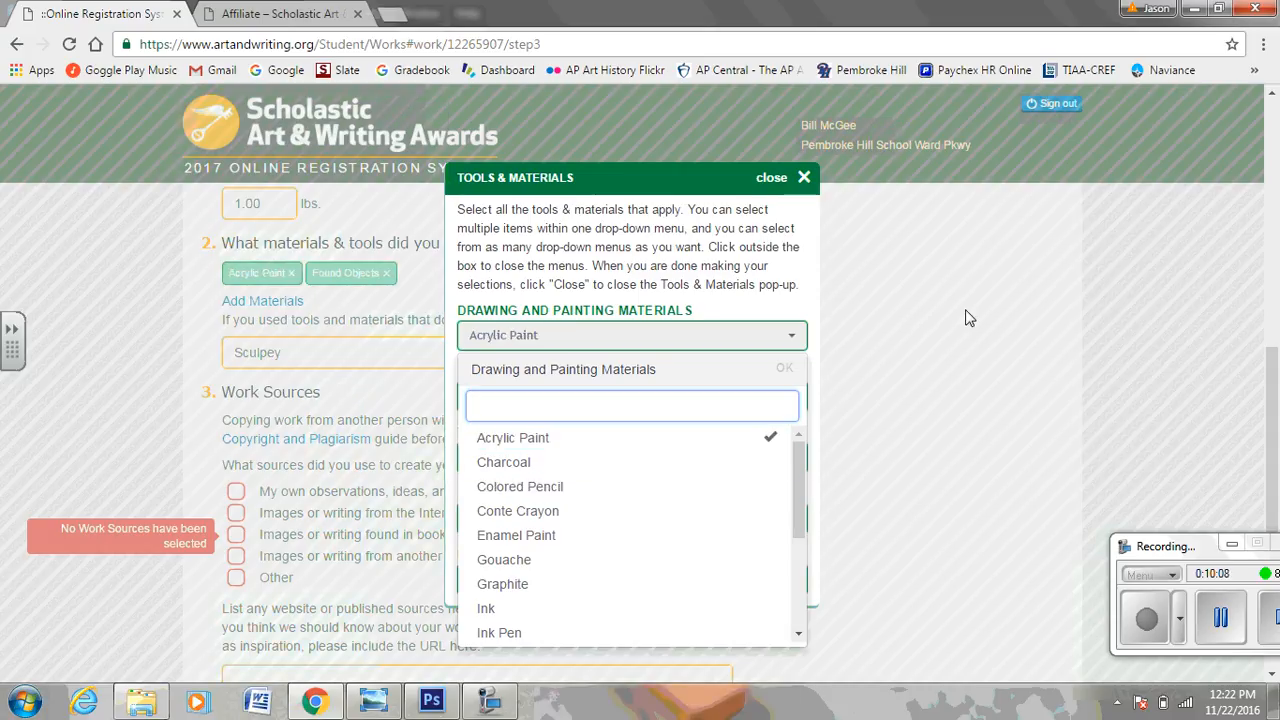
left_click(769, 175)
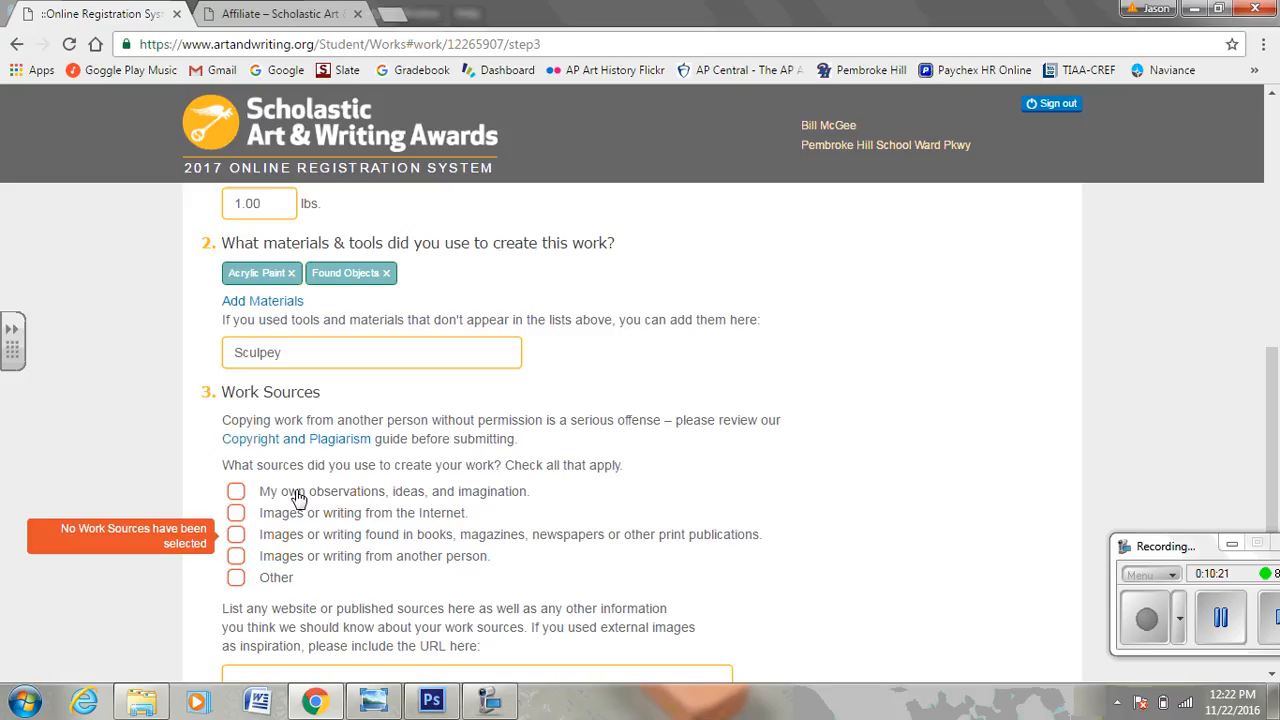
Check 'My own observations, ideas, and imagination' under Work Sources.
left_click(235, 492)
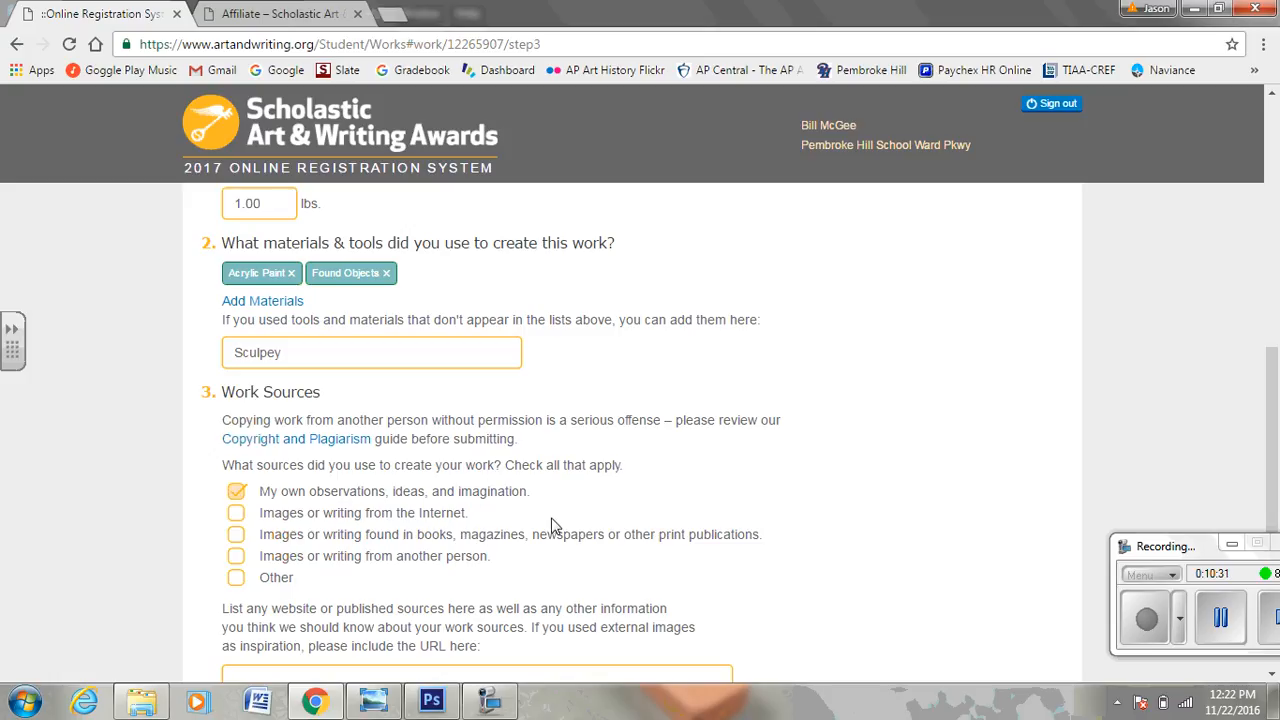
scroll(555, 525, "down", 2)
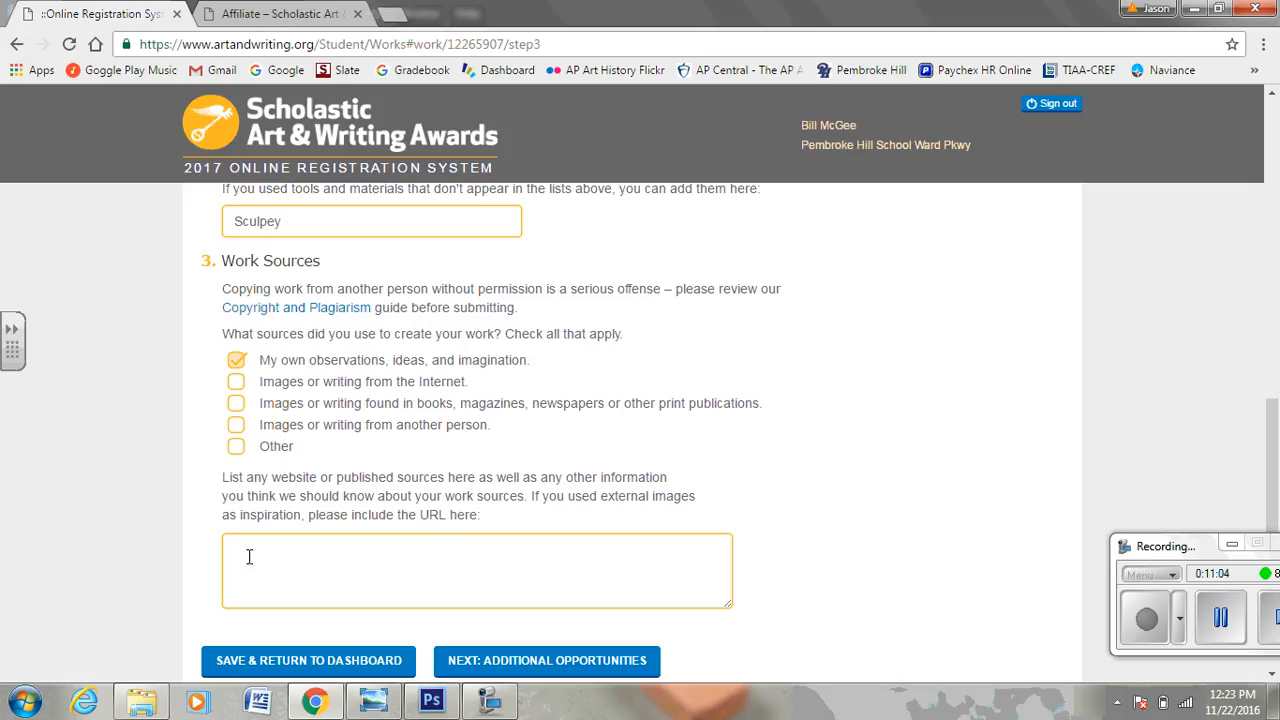
scroll(787, 560, "down", 1)
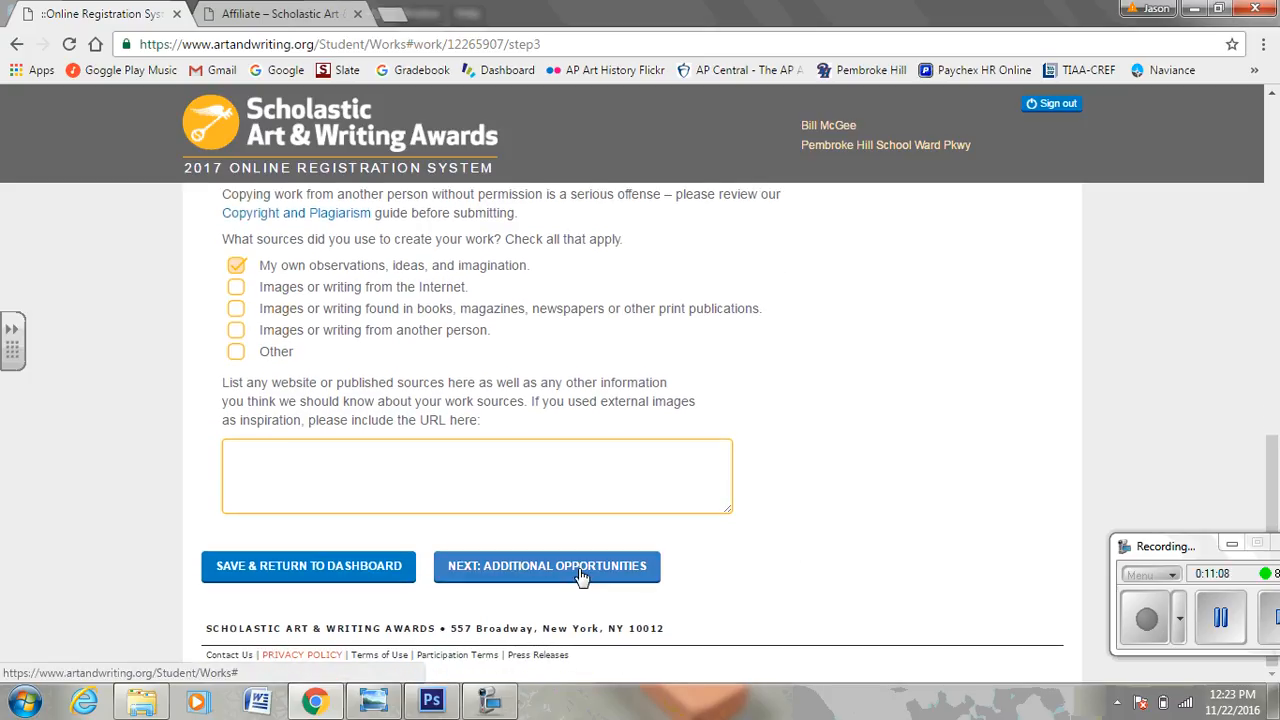
On Additional Opportunities, check and then uncheck the New York Life Award nomination.
left_click(583, 566)
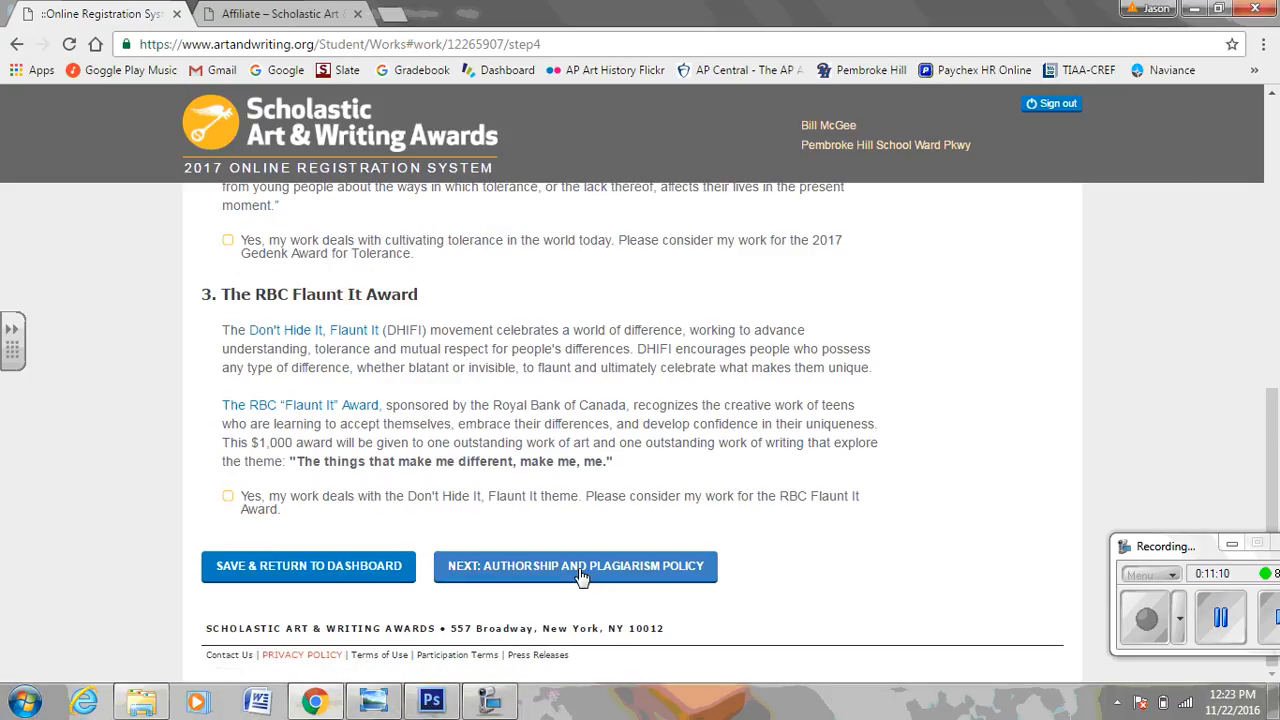
scroll(644, 441, "up", 1)
scroll(644, 441, "up", 6)
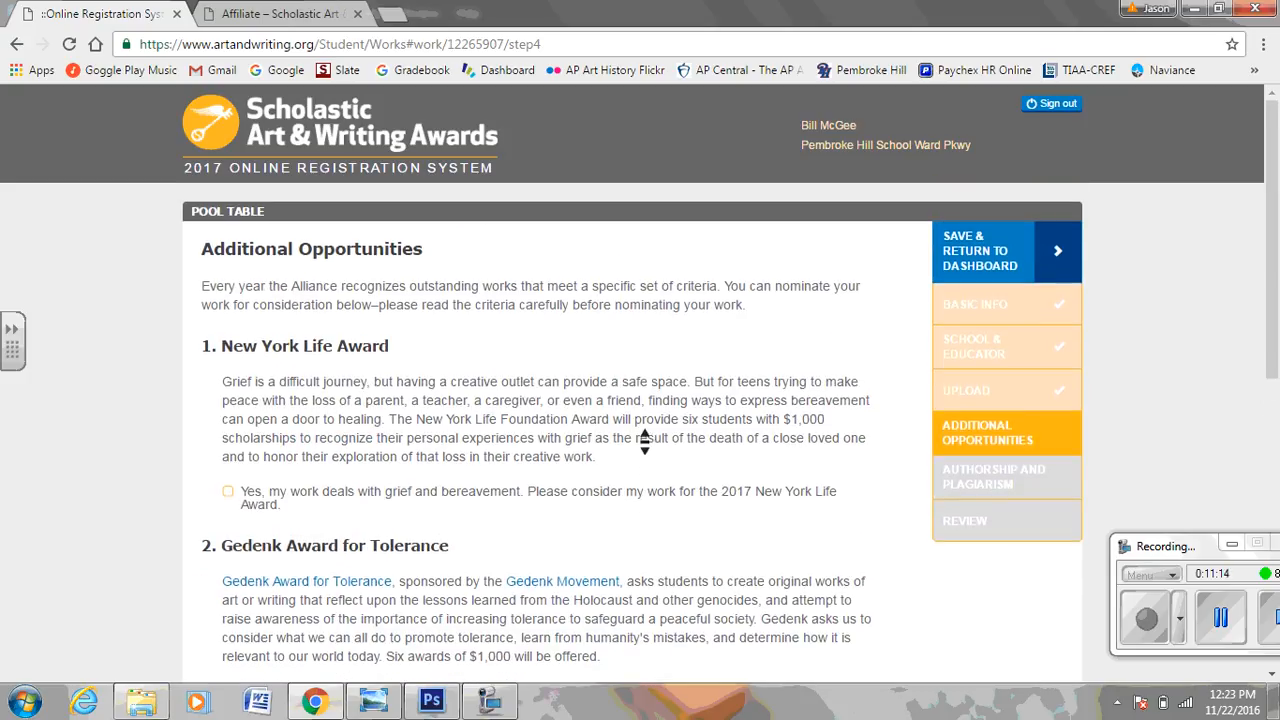
scroll(644, 441, "down", 1)
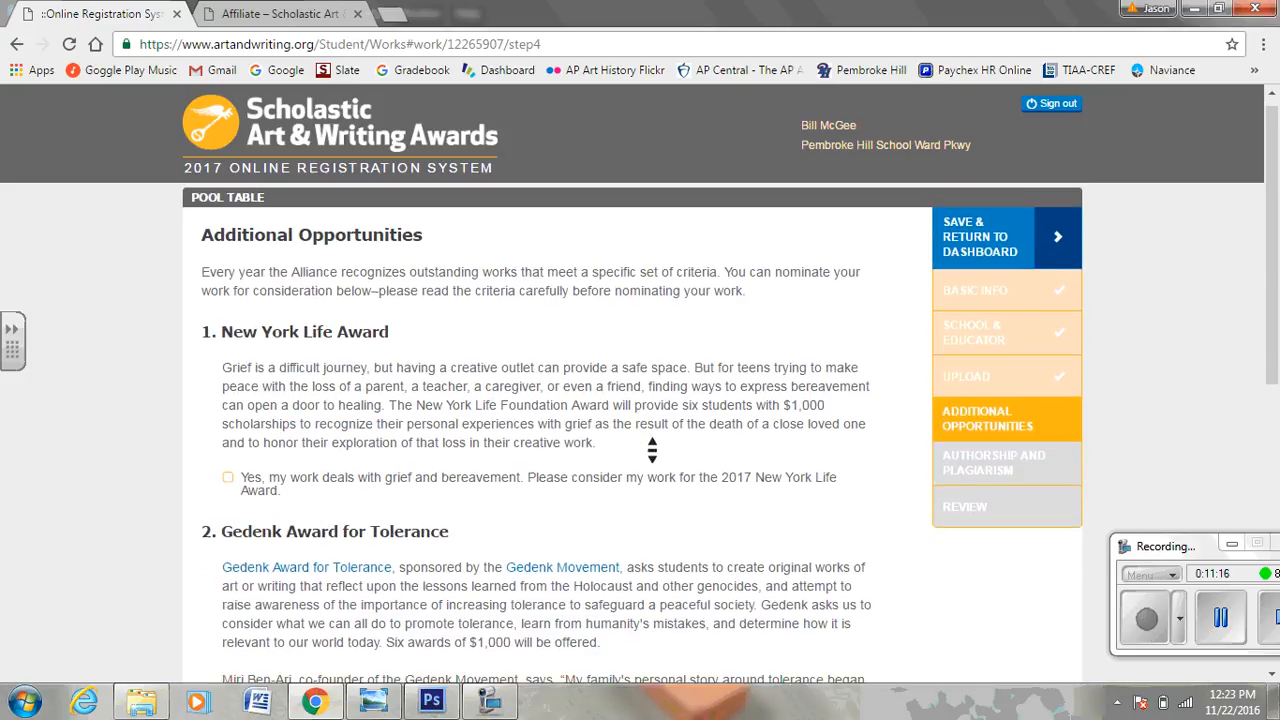
scroll(652, 450, "down", 1)
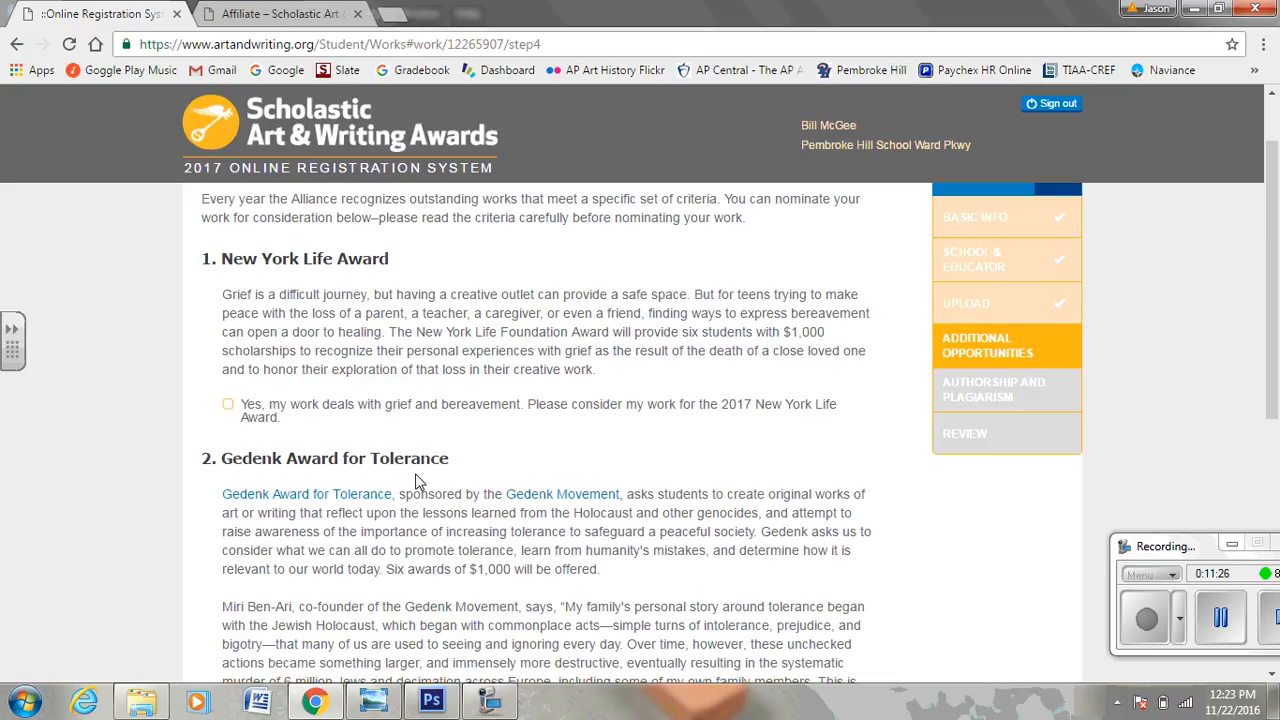
left_click(229, 406)
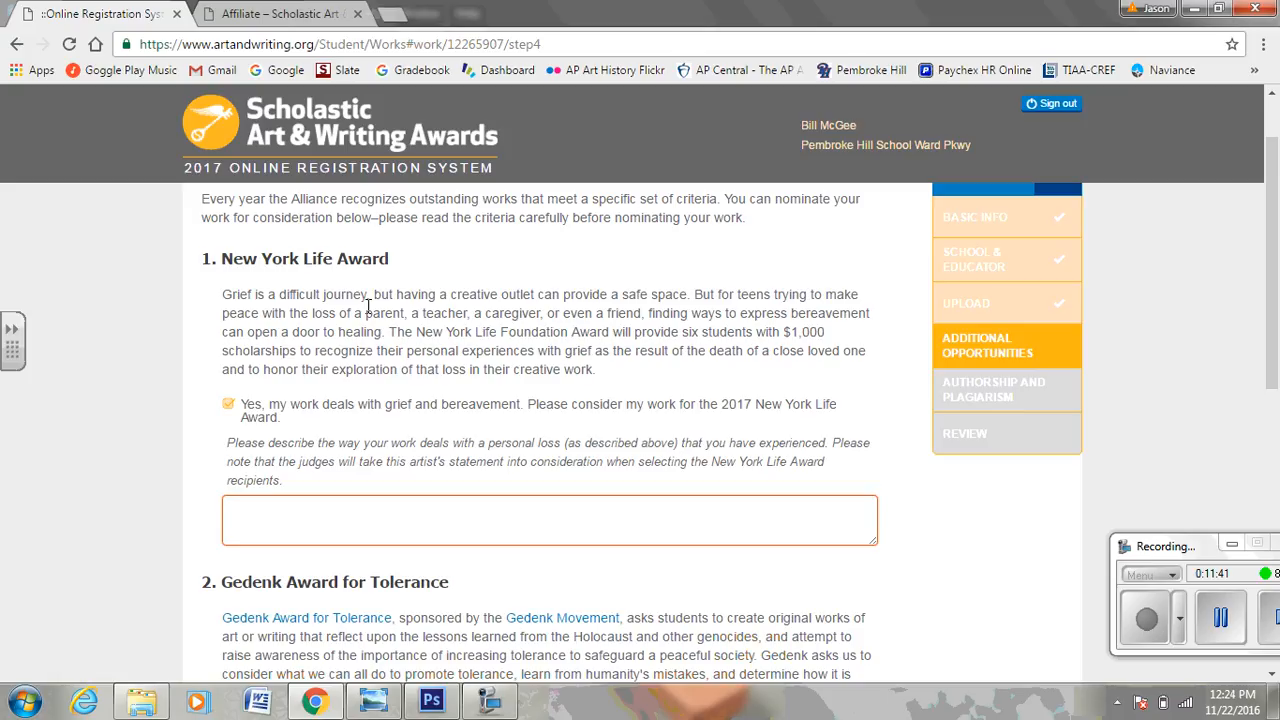
left_click(231, 513)
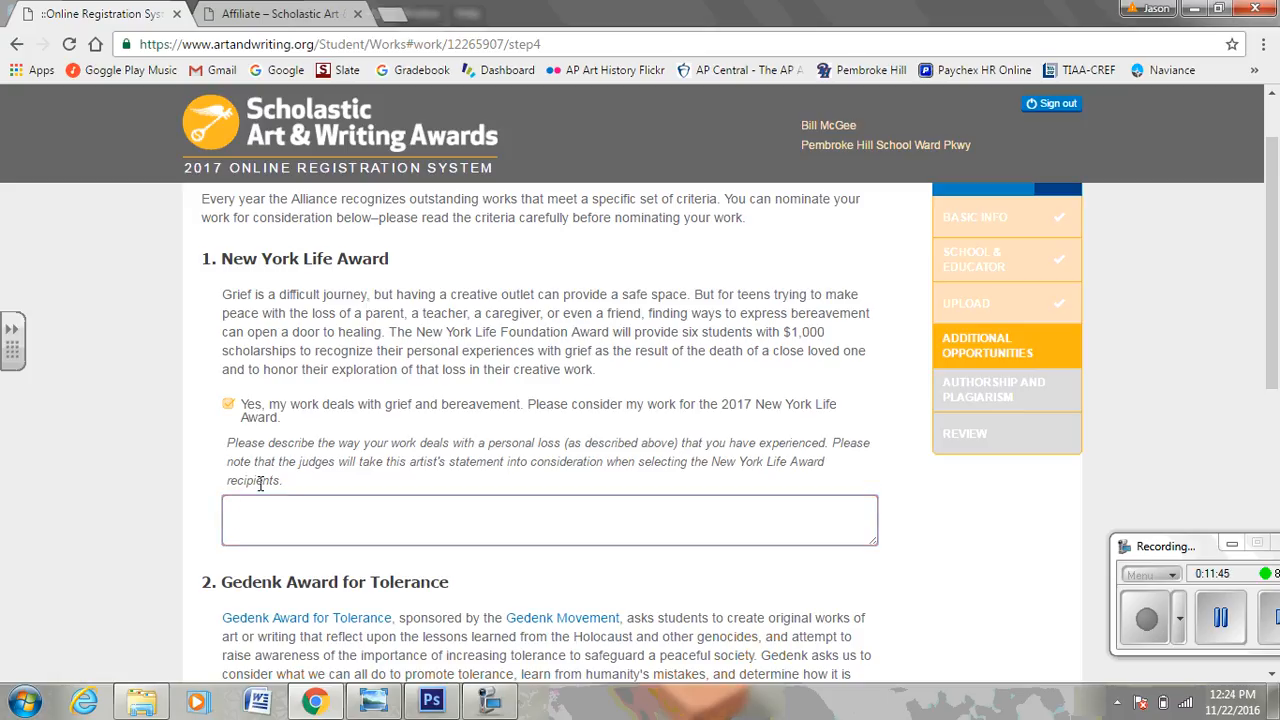
left_click(229, 406)
Check and uncheck RBC Flaunt It, leaving no nominations, and go to Authorship and Plagiarism.
scroll(240, 415, "down", 4)
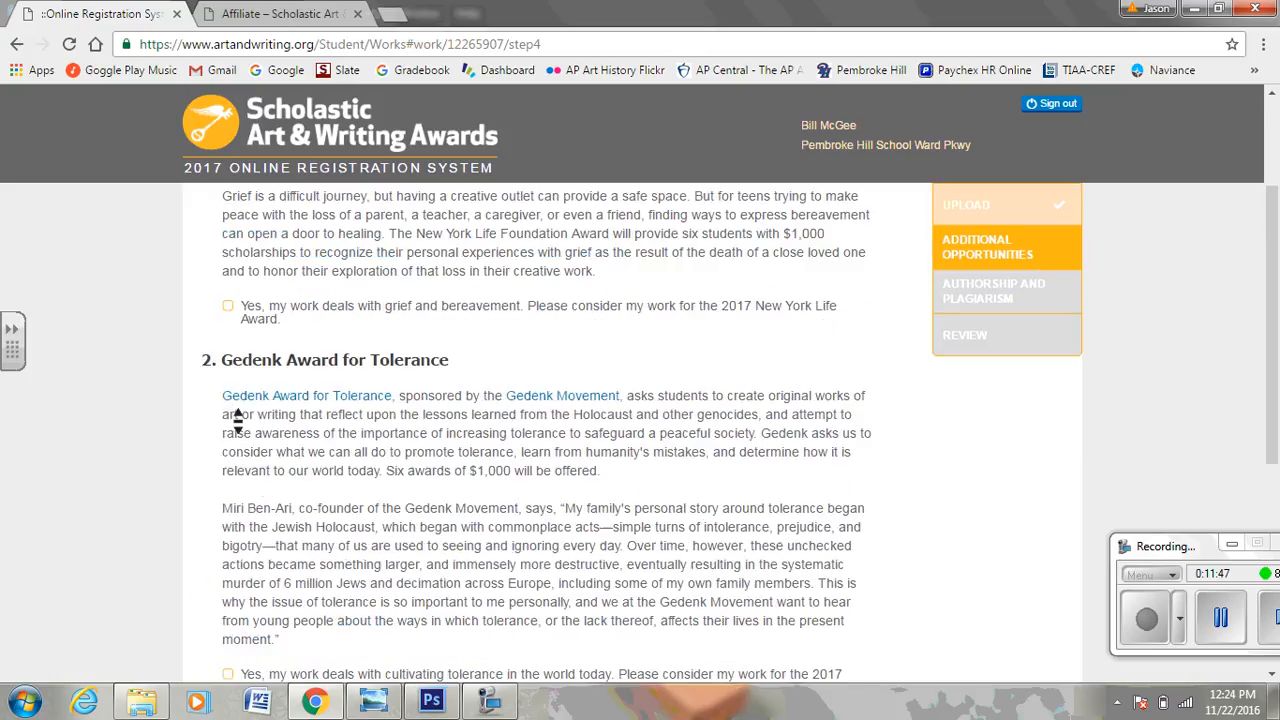
scroll(241, 420, "down", 2)
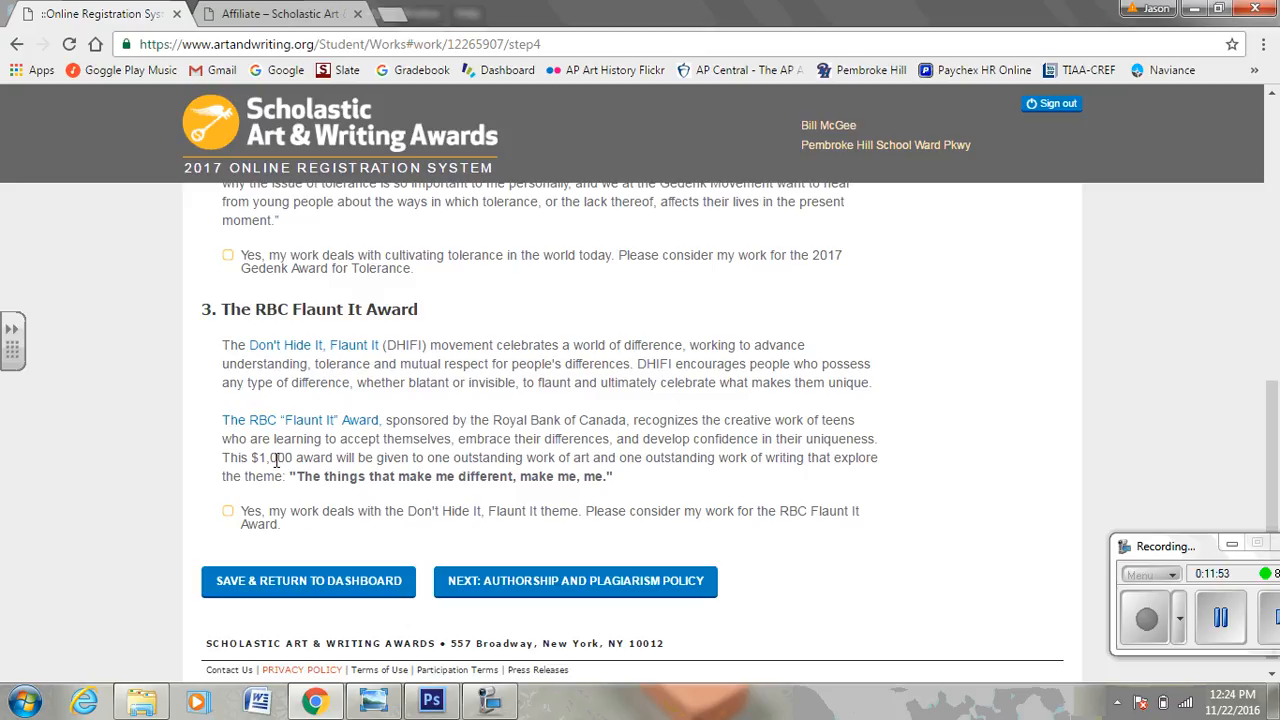
left_click(228, 513)
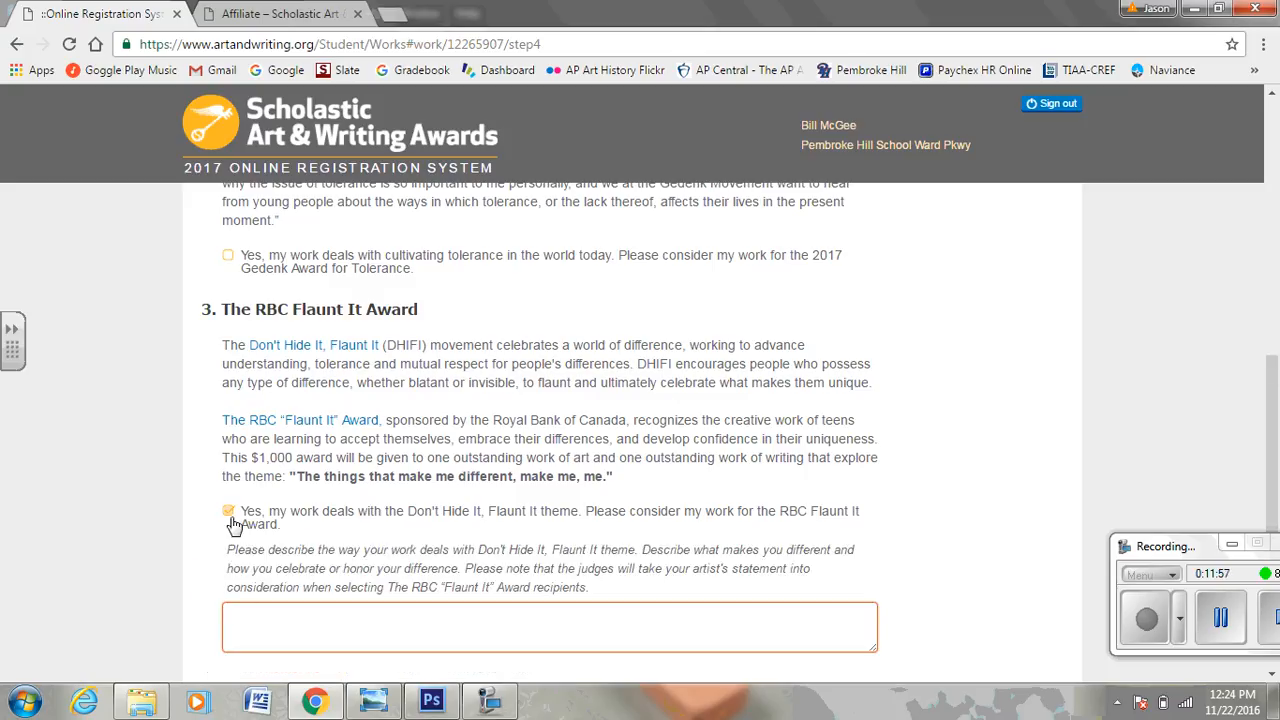
left_click(229, 513)
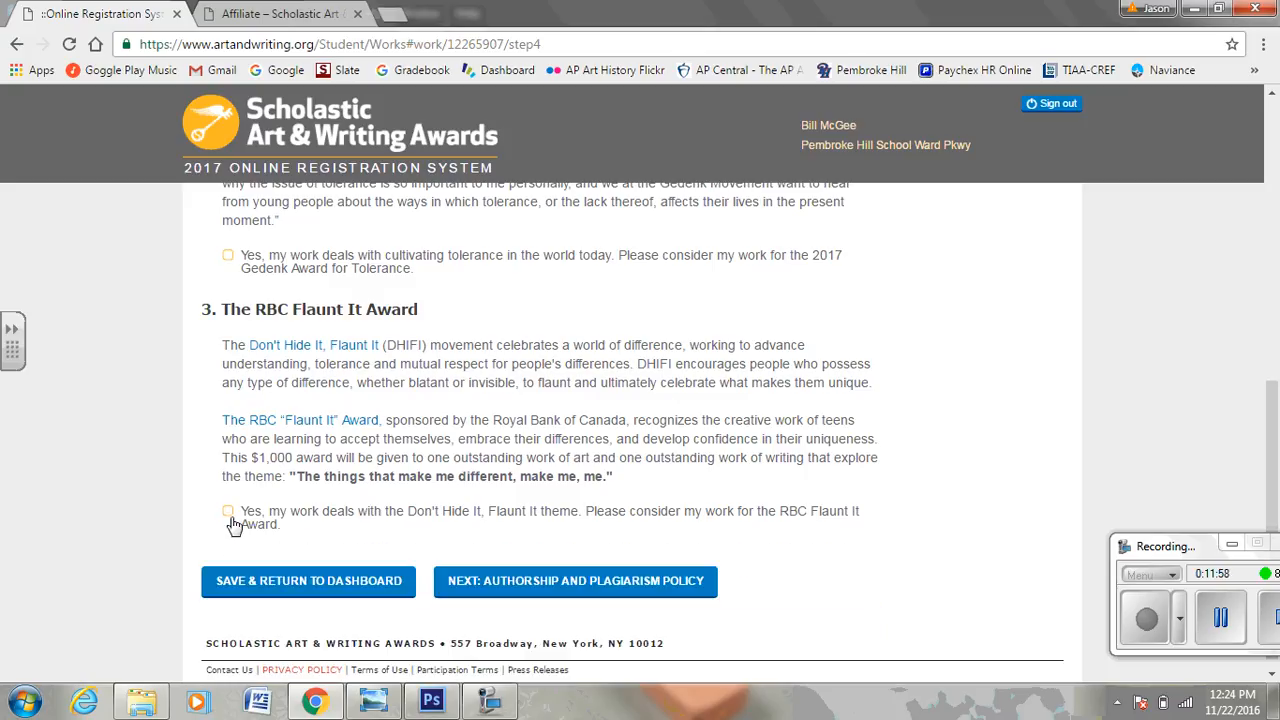
left_click(553, 581)
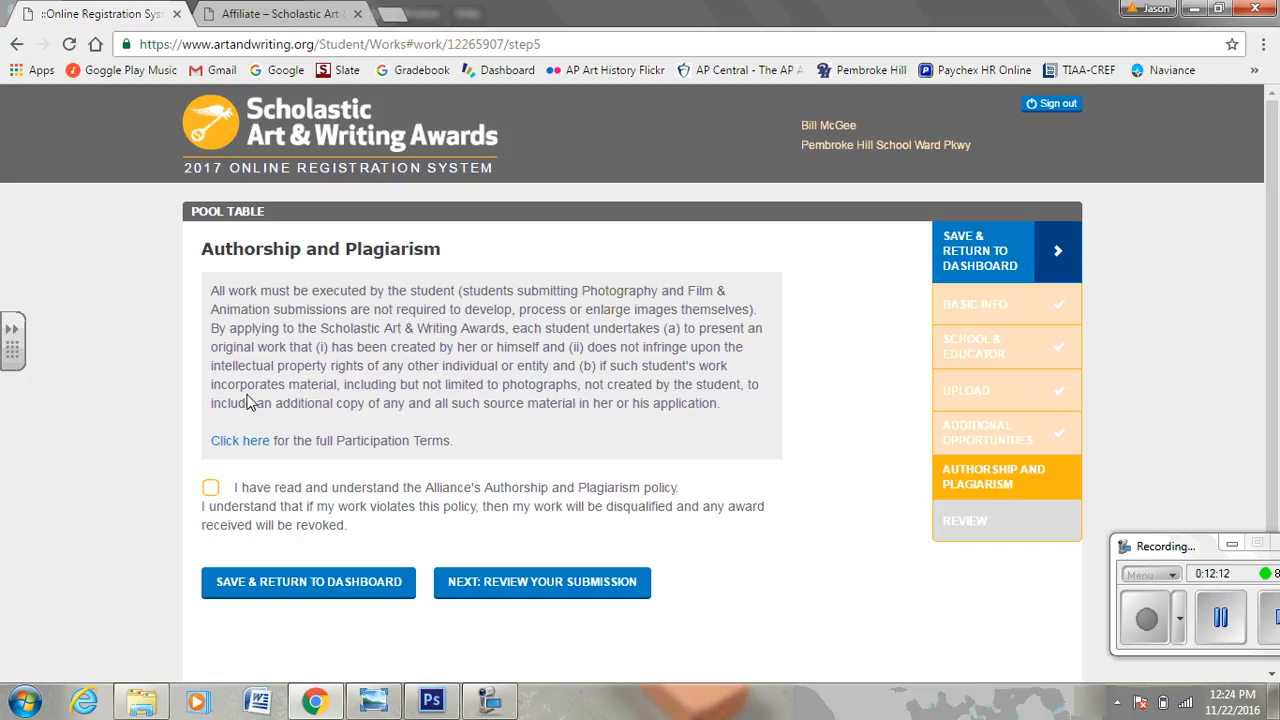
Agree to the Authorship and Plagiarism policy and open the Review Your Work page.
left_click(211, 488)
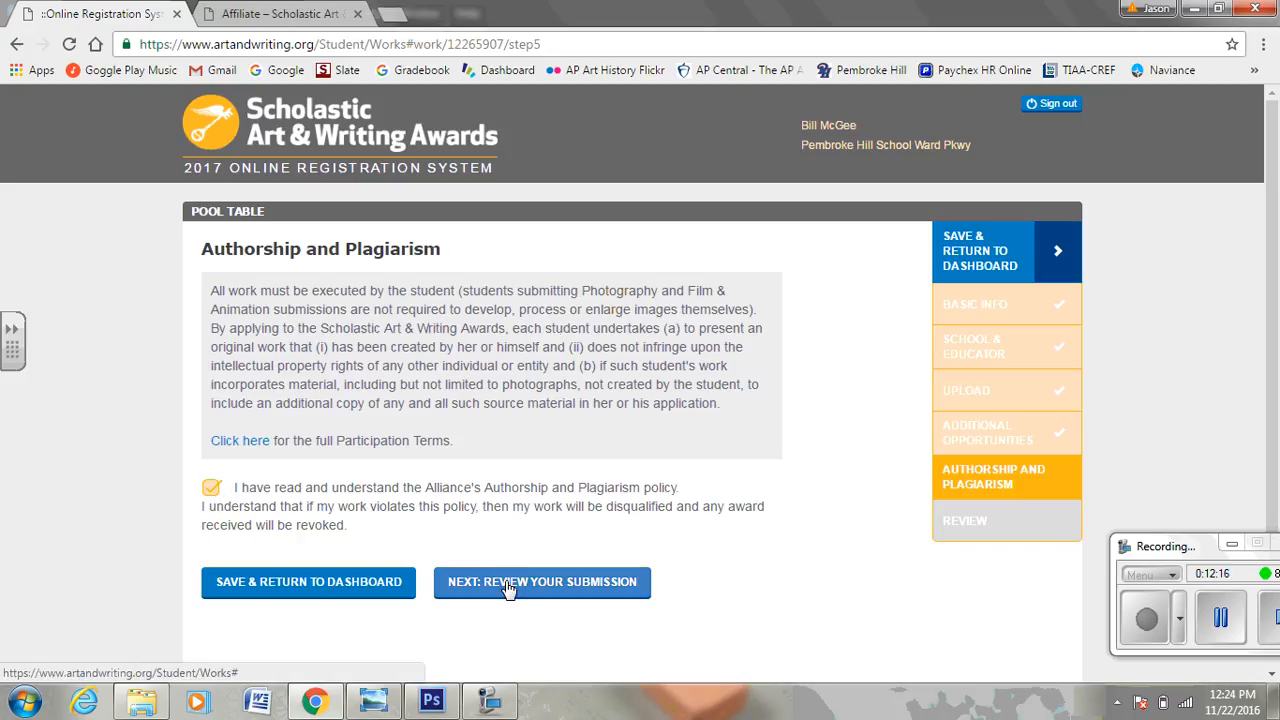
left_click(477, 581)
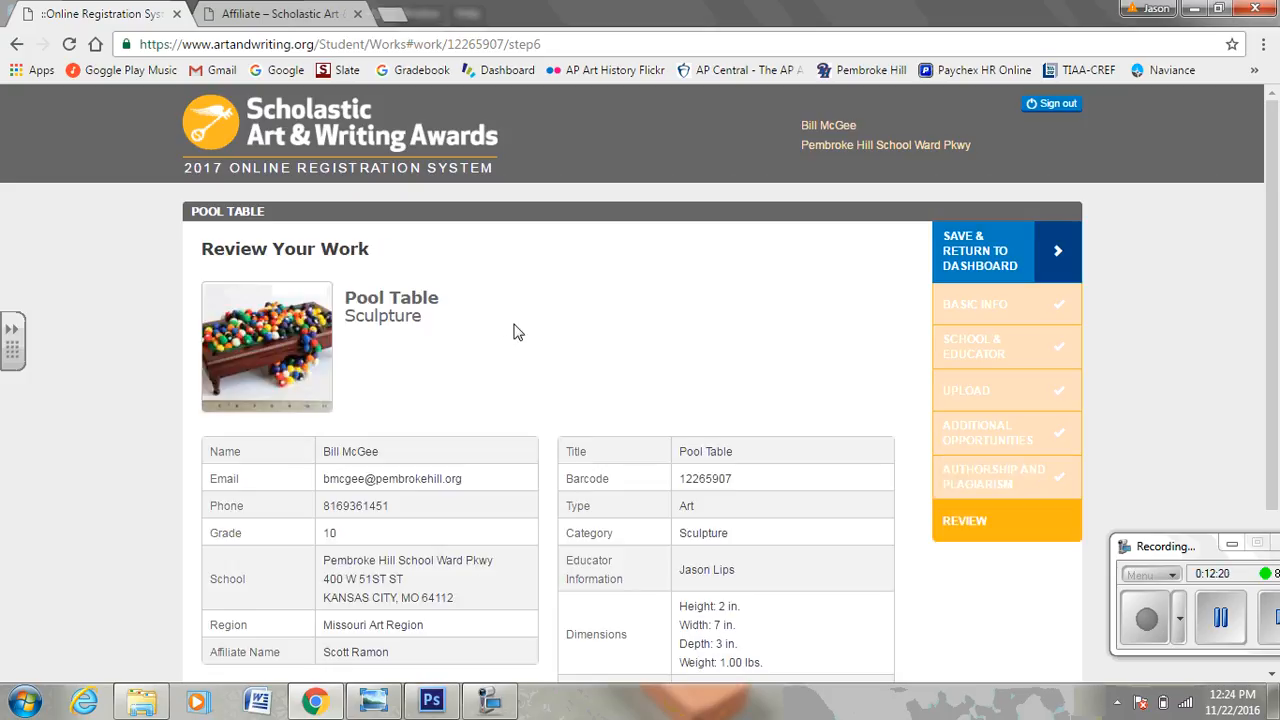
Save the Pool Table entry from the review page and return to the dashboard.
scroll(515, 333, "down", 2)
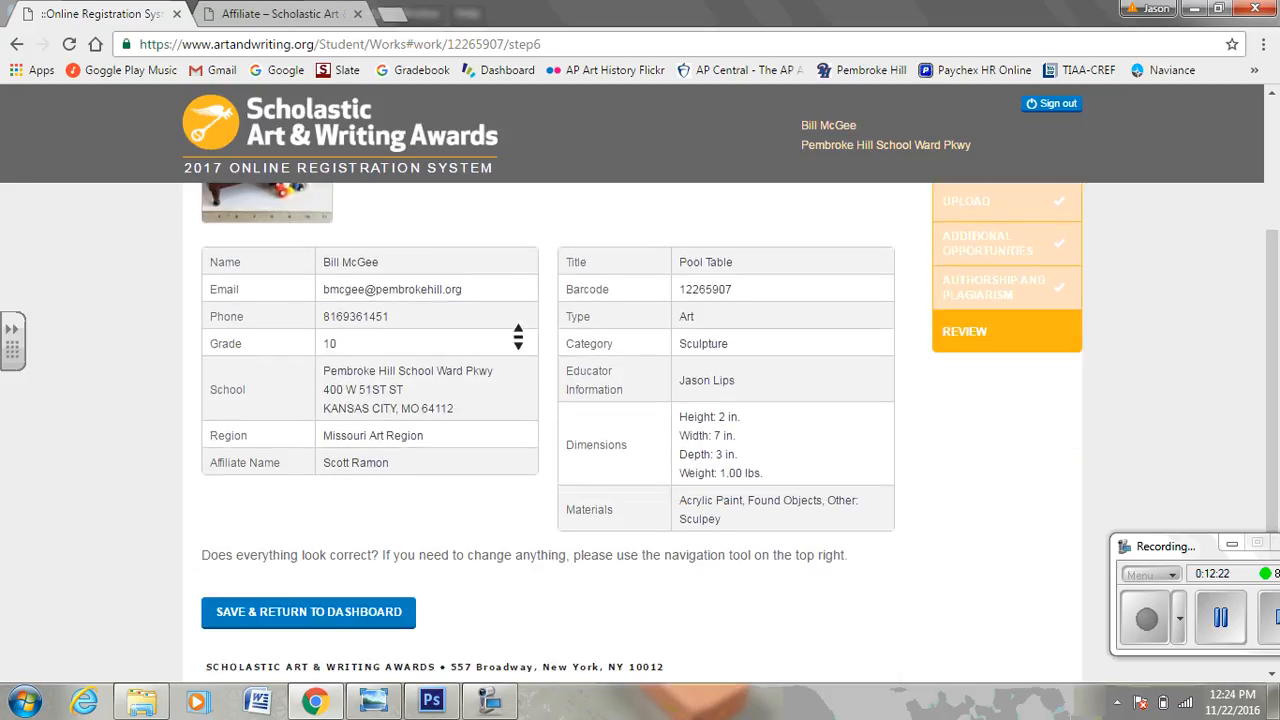
scroll(518, 336, "down", 1)
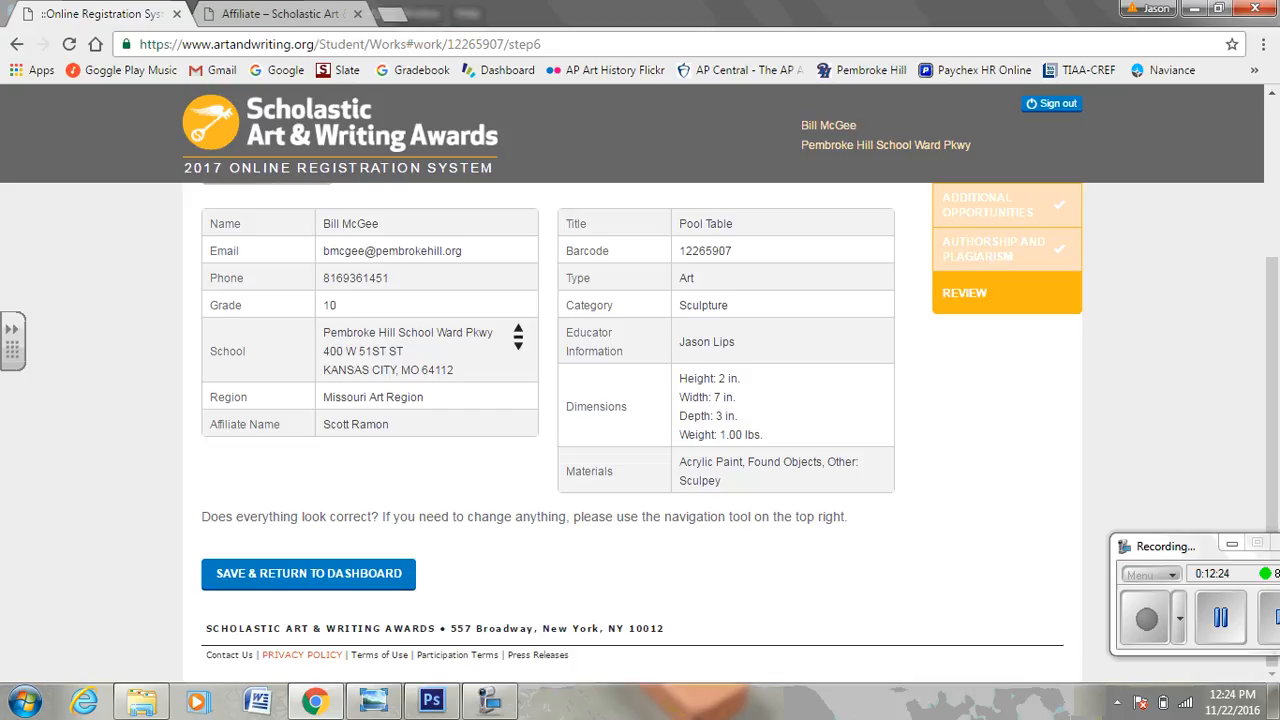
left_click(372, 578)
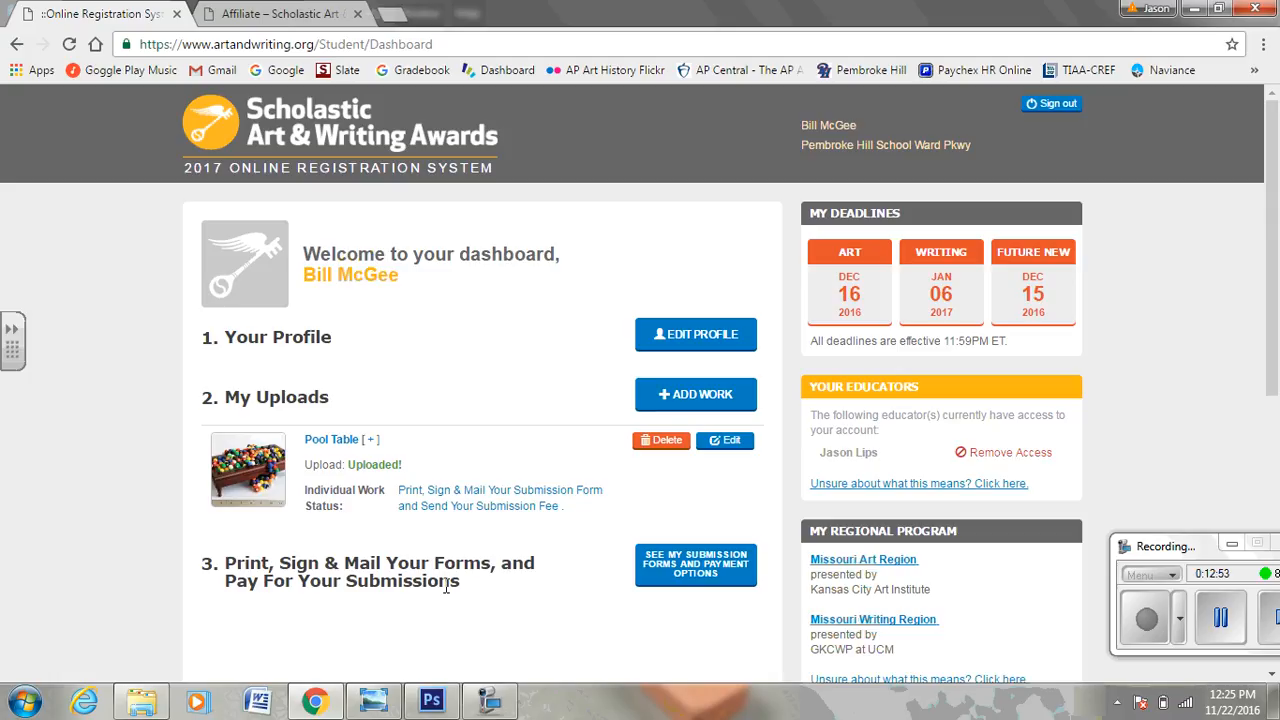
Open the printable 2017 submission form for Pool Table from the submission forms and payment options.
left_click(712, 566)
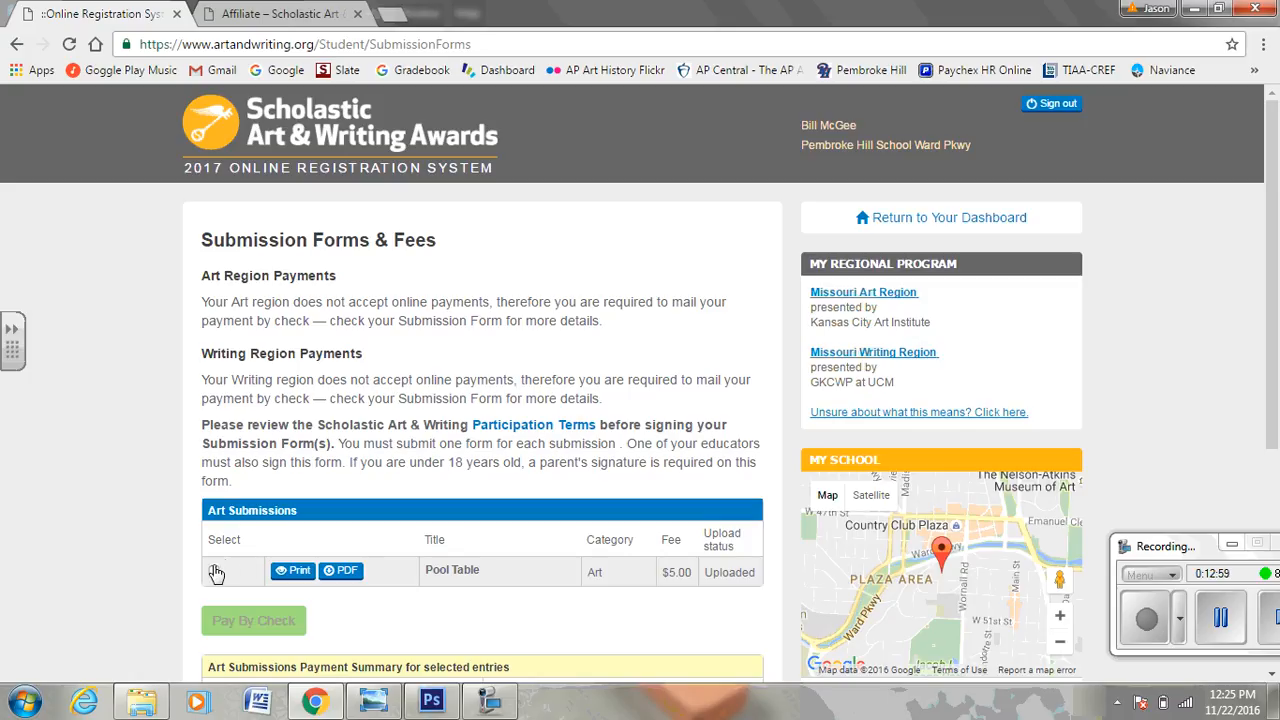
scroll(216, 570, "down", 1)
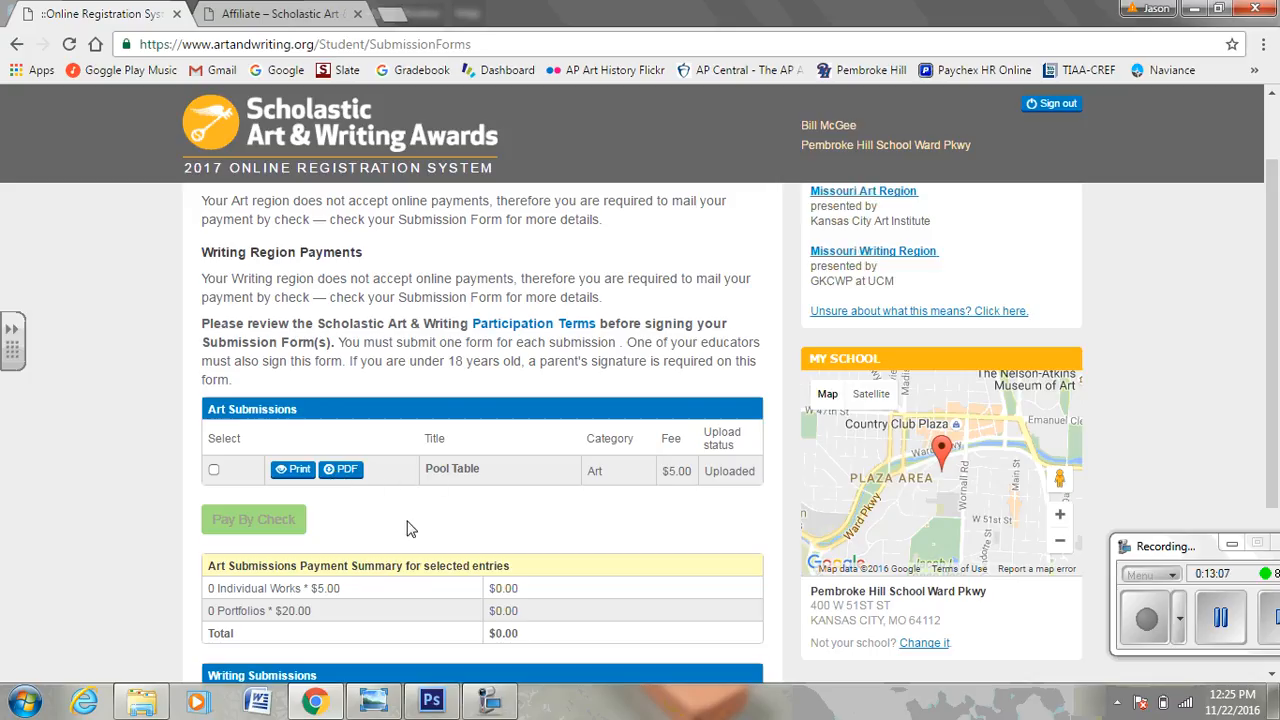
left_click(297, 469)
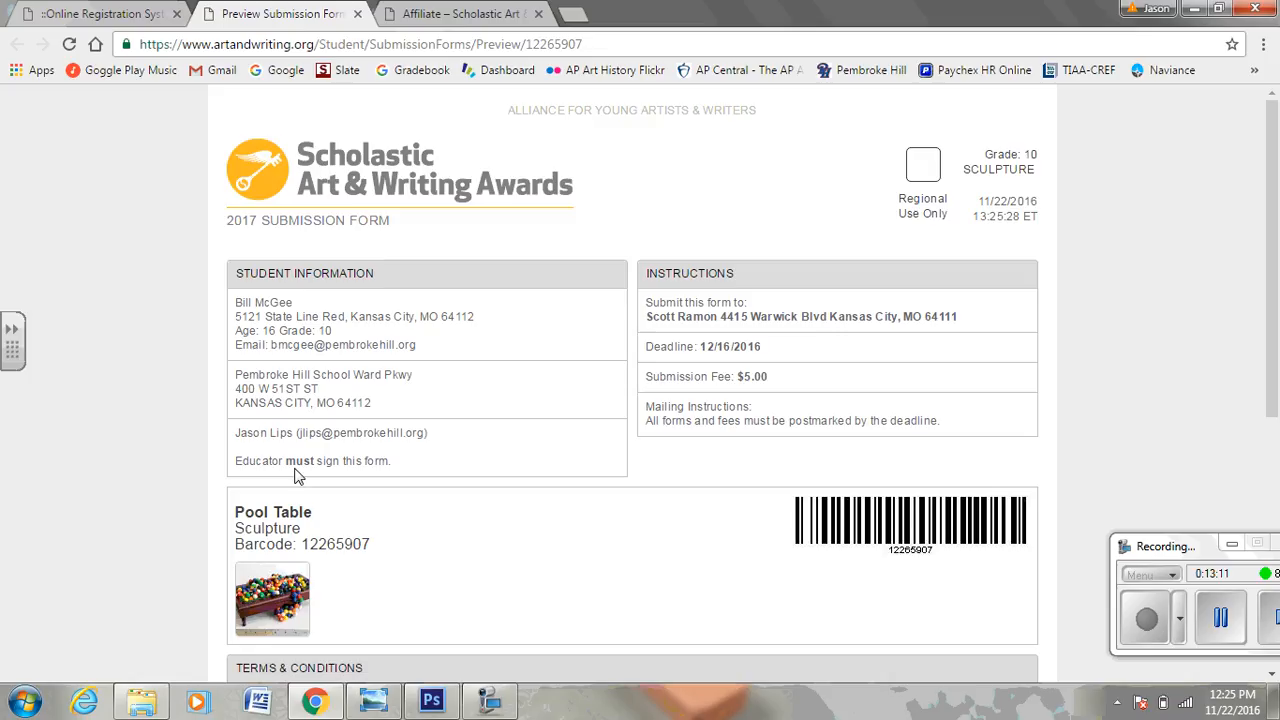
middle_click(143, 345)
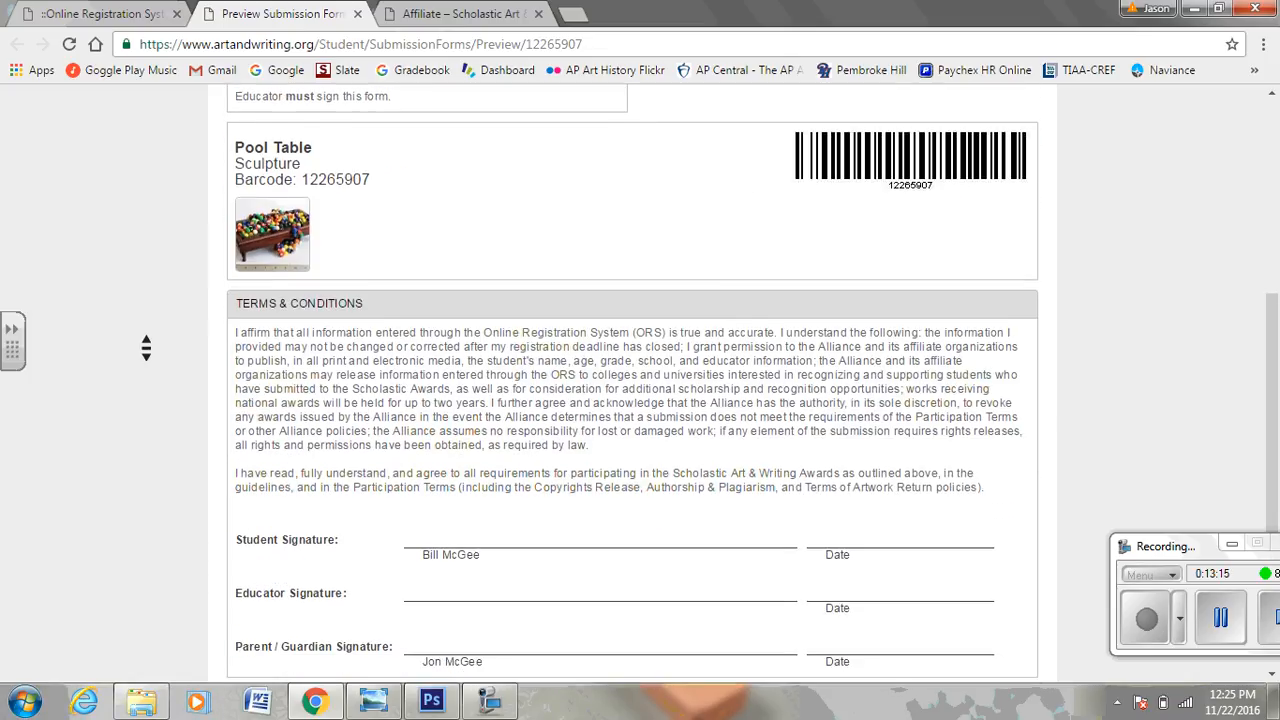
scroll(146, 348, "up", 3)
scroll(146, 348, "down", 1)
scroll(146, 348, "down", 4)
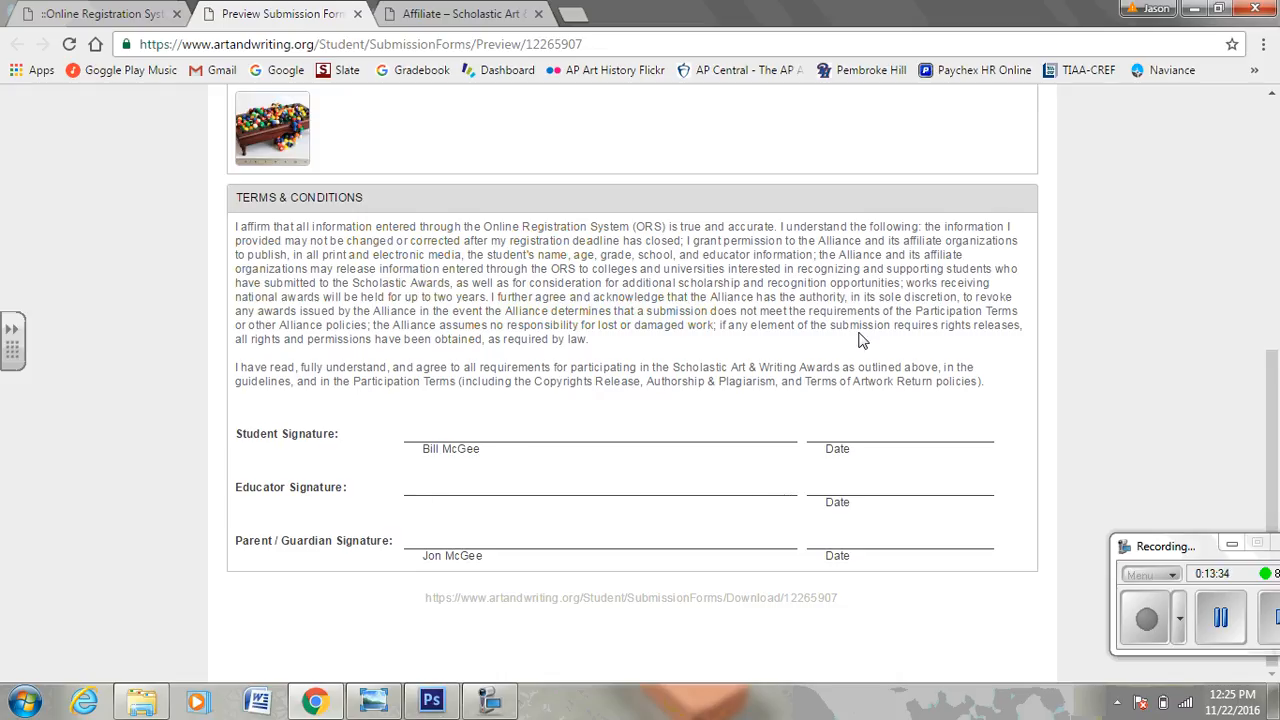
scroll(863, 343, "up", 2)
scroll(863, 343, "up", 4)
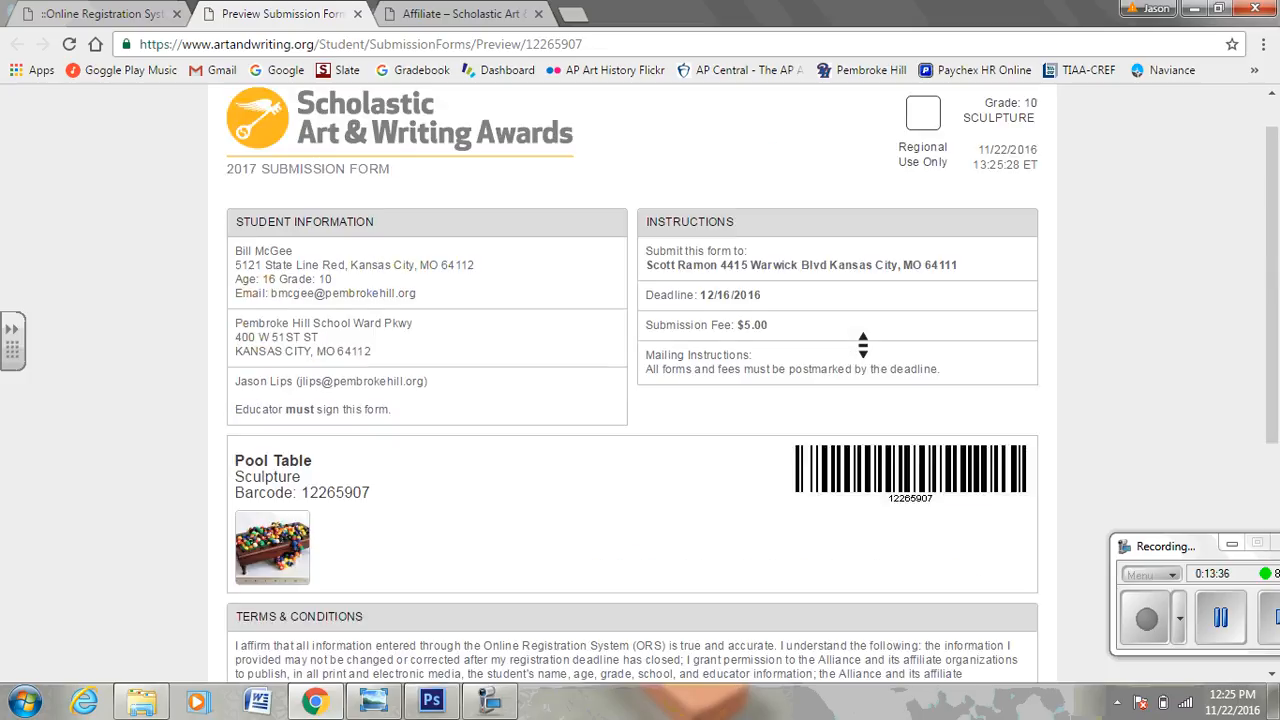
scroll(863, 343, "up", 1)
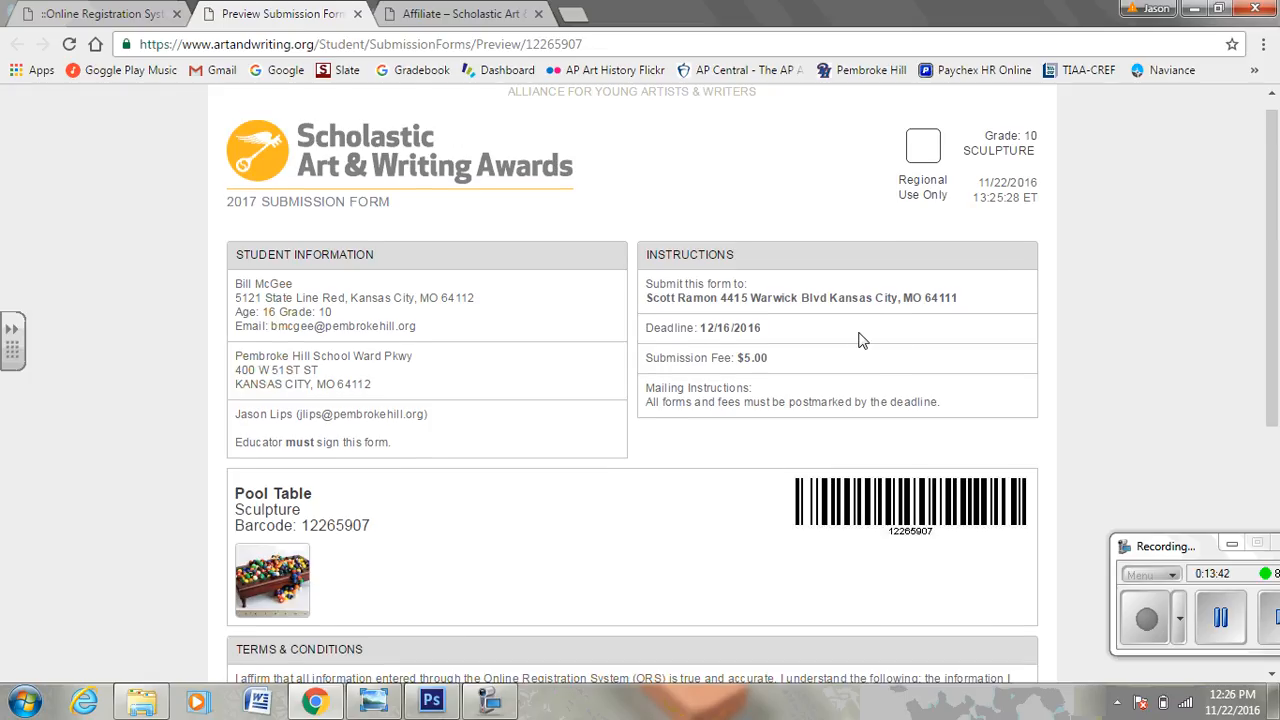
scroll(858, 340, "down", 5)
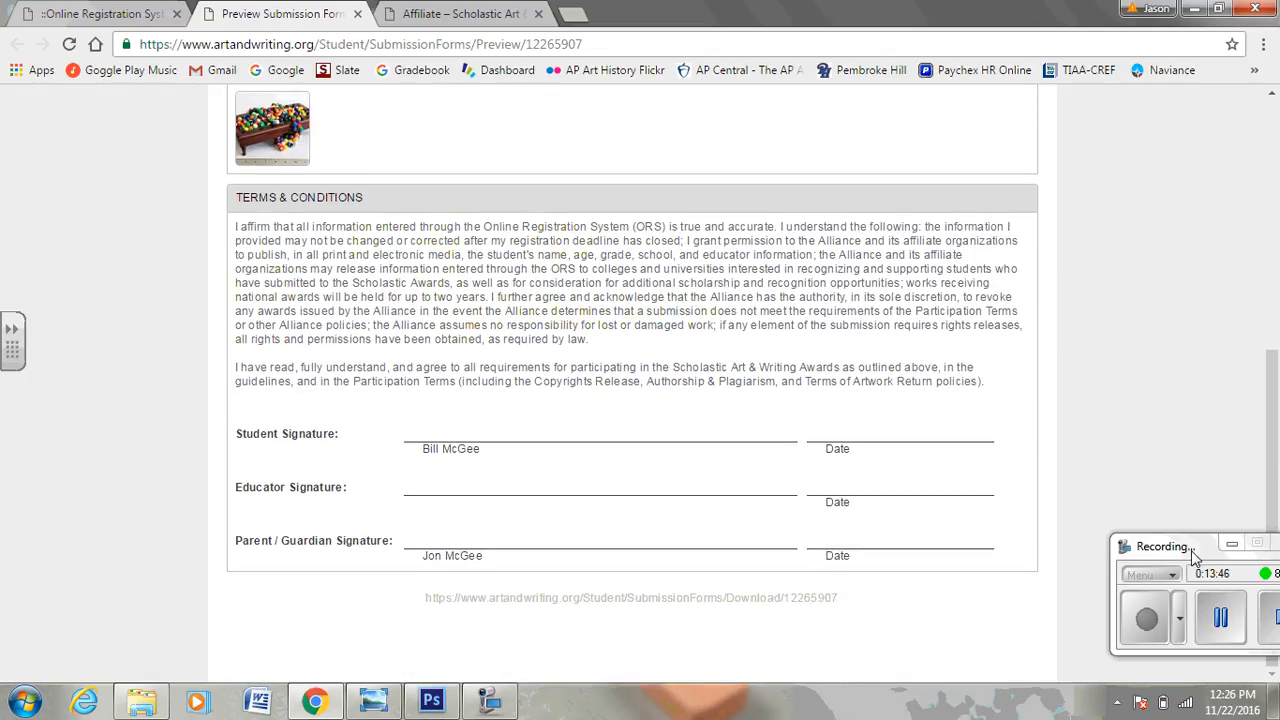
left_click_drag(1193, 556, 1077, 546)
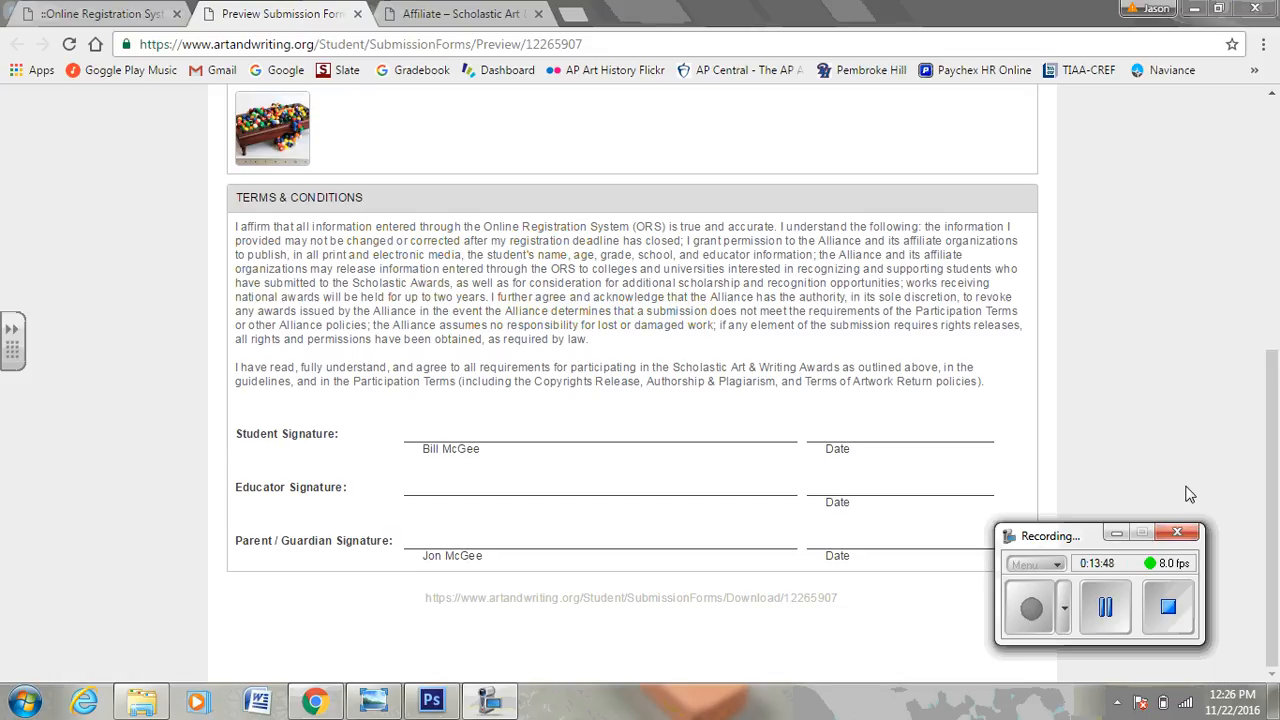